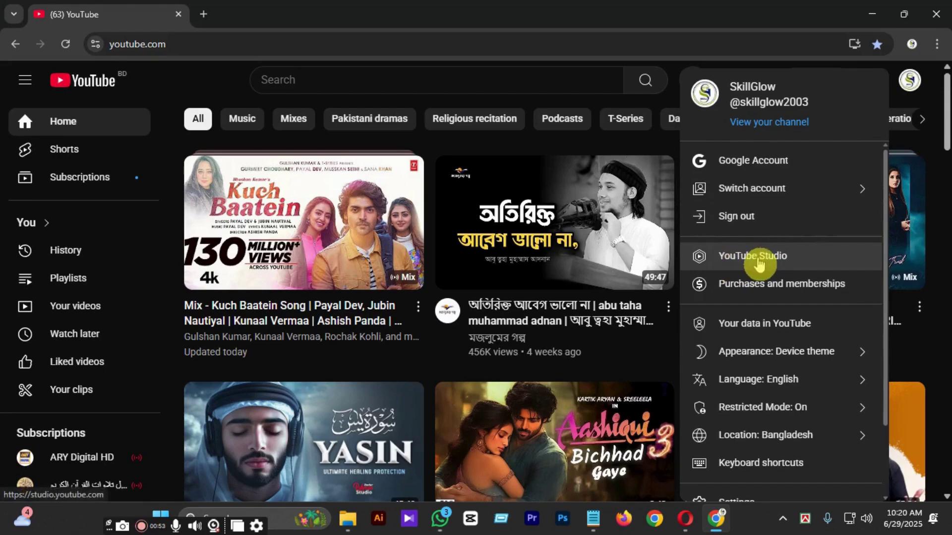
# Open YouTube Studio for the channel and start a new video upload
pyautogui.click(715, 257)
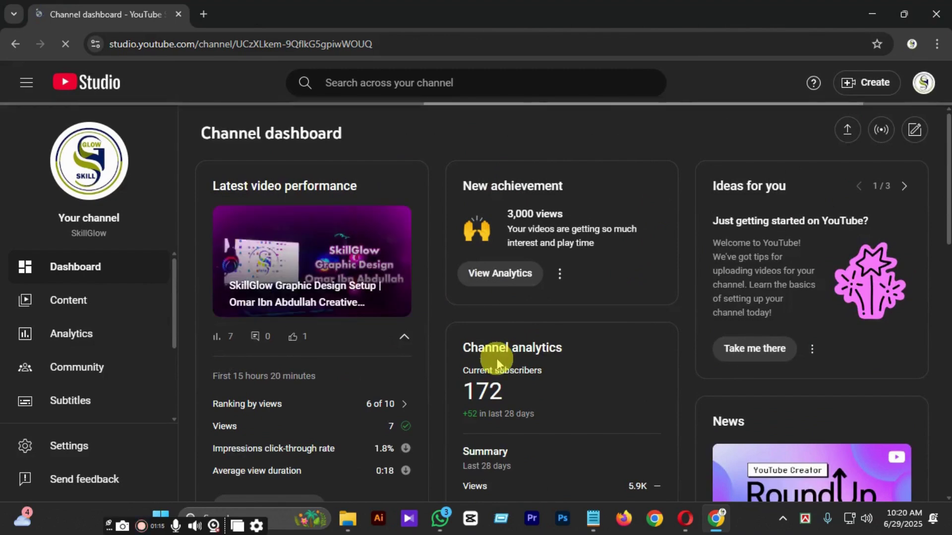
pyautogui.scroll(-10, 411, 303)
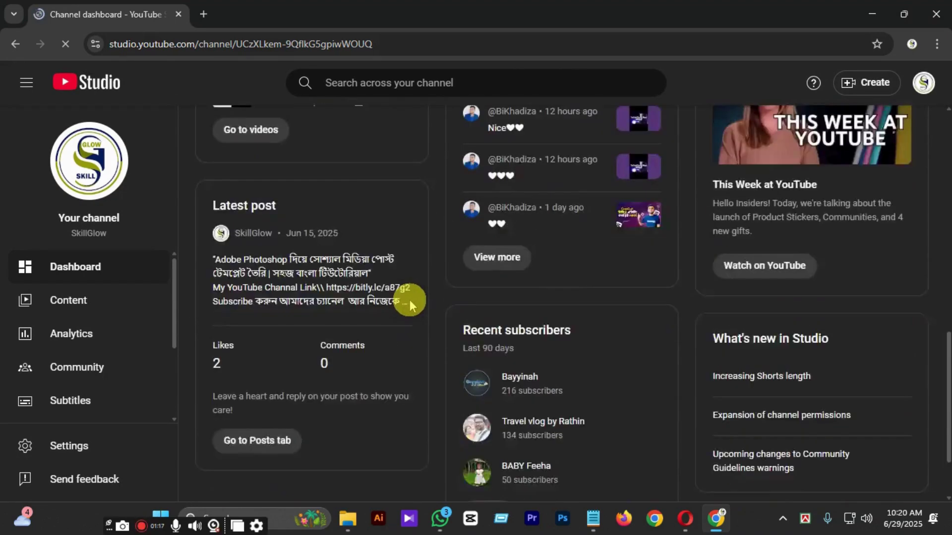
pyautogui.scroll(10, 411, 303)
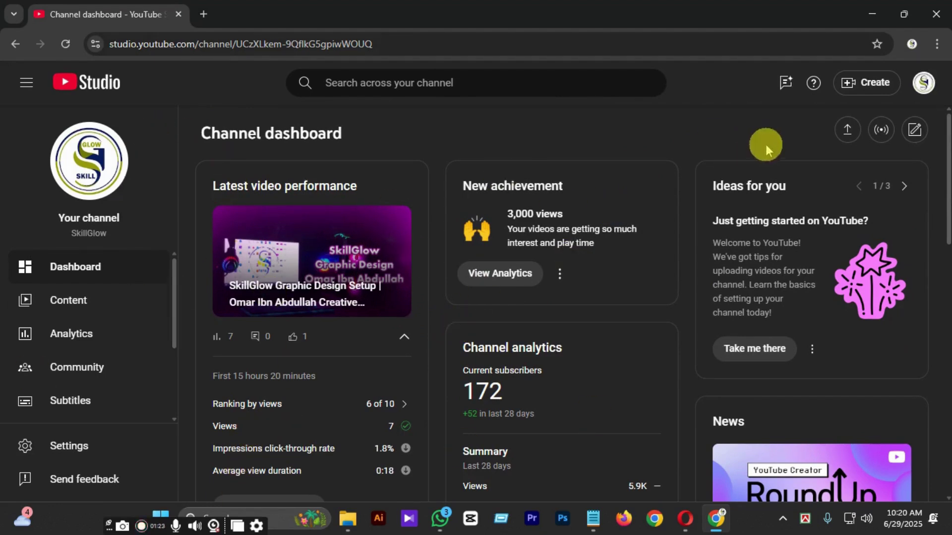
pyautogui.click(858, 92)
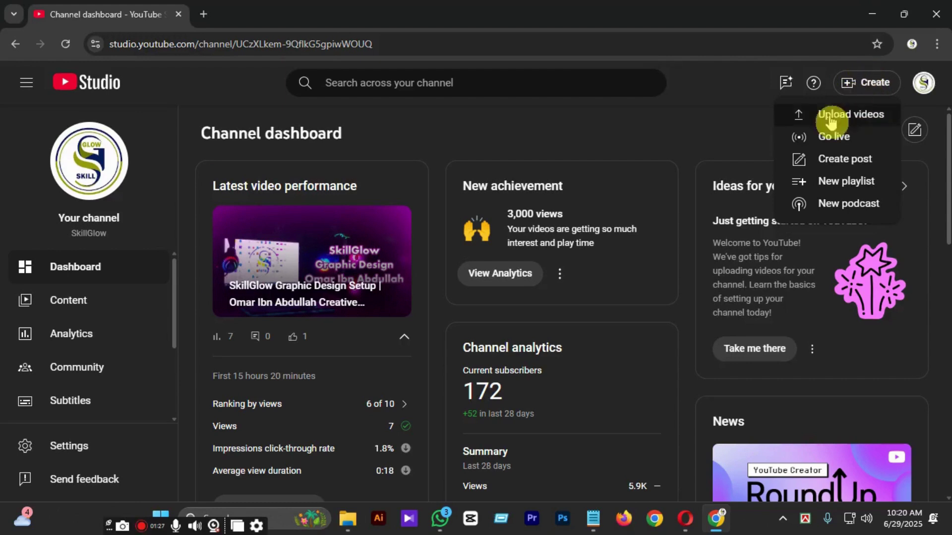
pyautogui.click(862, 122)
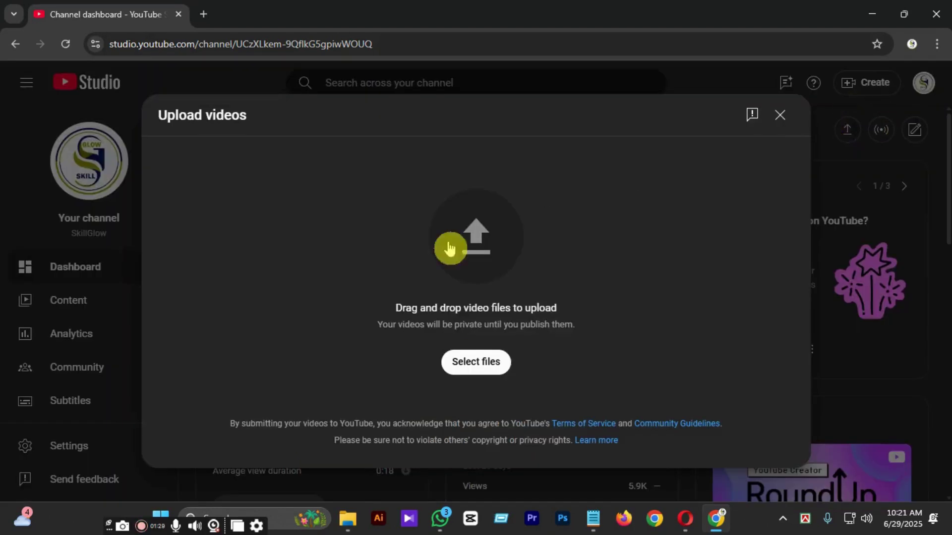
# Browse for the video file on New Volume (E:), going through SkillGlow and SkillGlow Video into the SkillGlow YouTube Video Upload folder
pyautogui.click(479, 367)
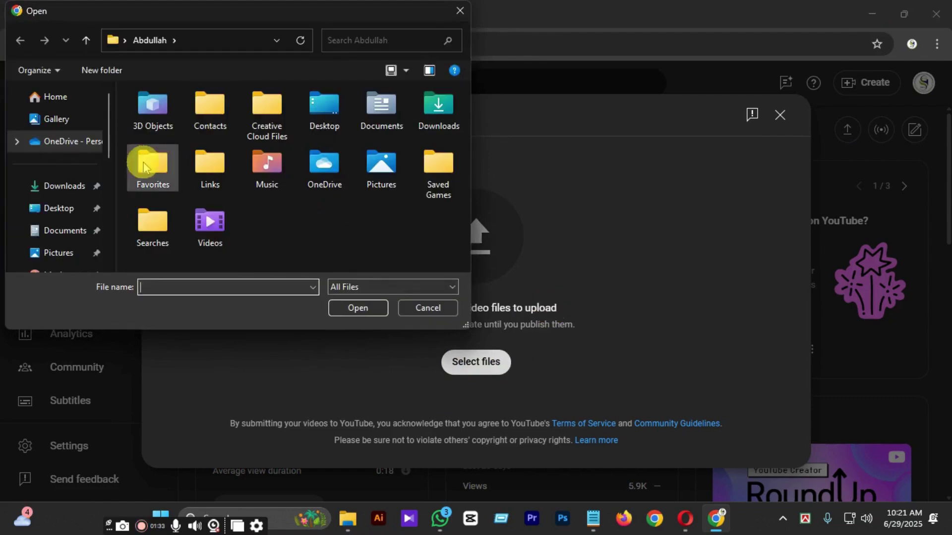
pyautogui.scroll(-3, 40, 206)
pyautogui.click(49, 204)
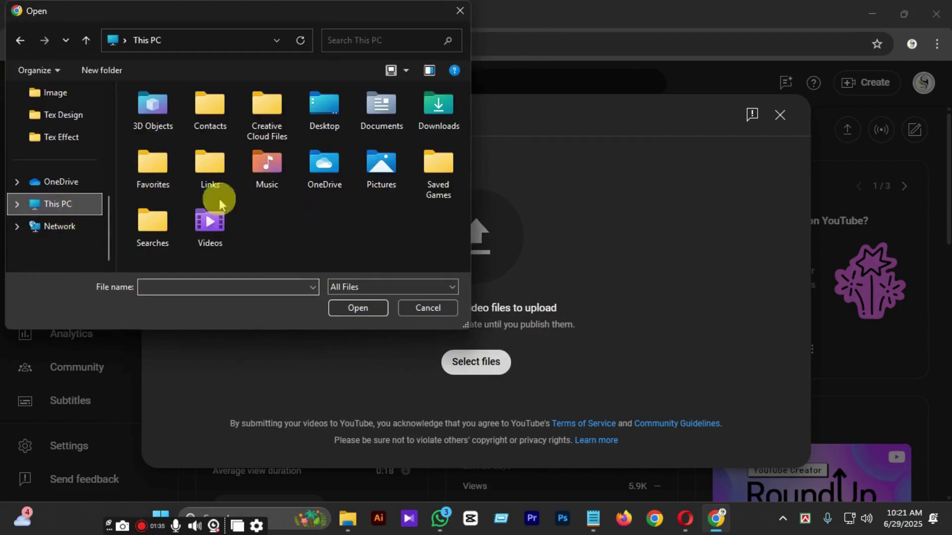
pyautogui.doubleClick(265, 169)
pyautogui.scroll(-5, 349, 171)
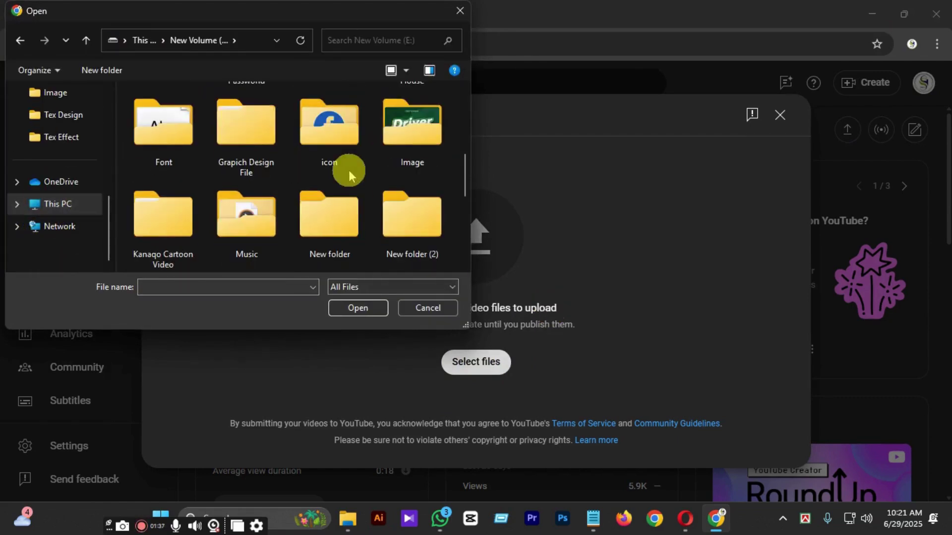
pyautogui.scroll(-5, 312, 169)
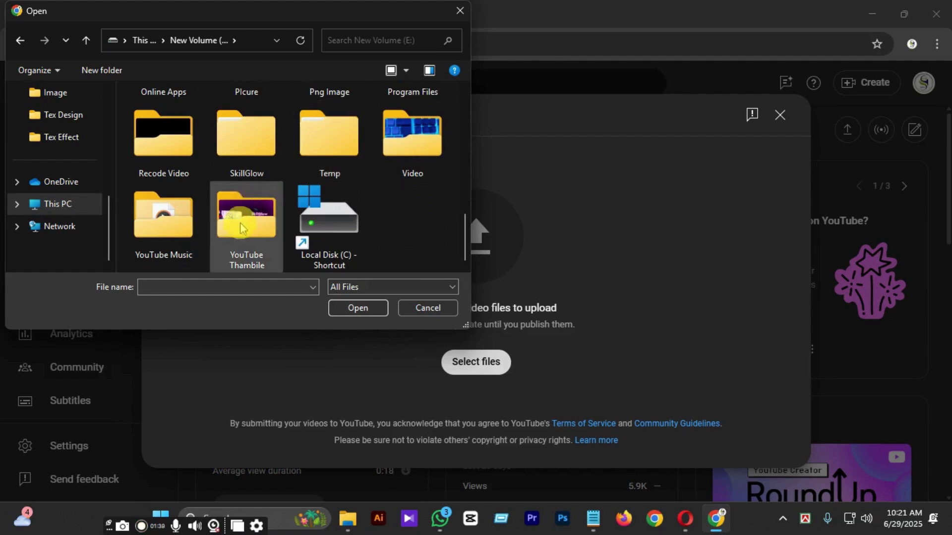
pyautogui.click(229, 148)
pyautogui.doubleClick(229, 148)
pyautogui.doubleClick(340, 138)
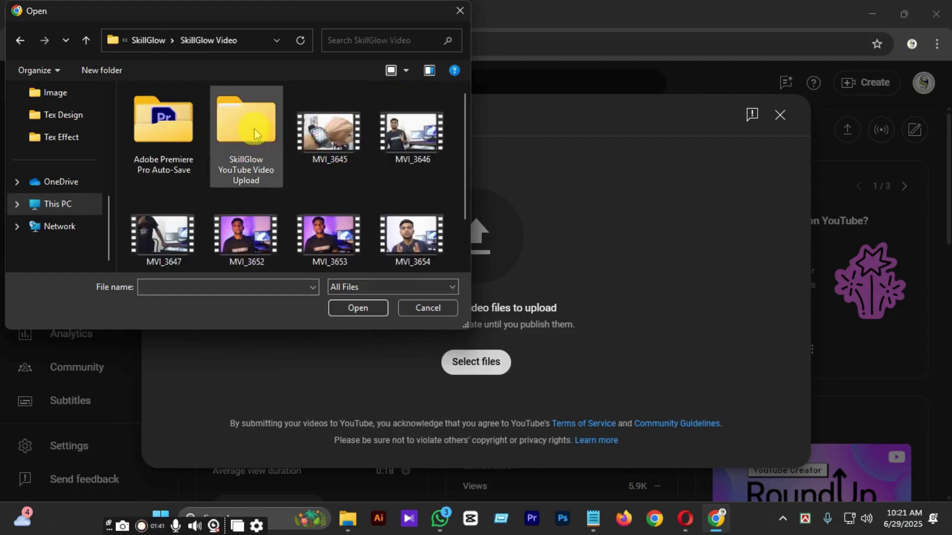
pyautogui.doubleClick(254, 129)
# Upload the video file 0628 (1) from the Tex Effect folder
pyautogui.scroll(-10, 329, 198)
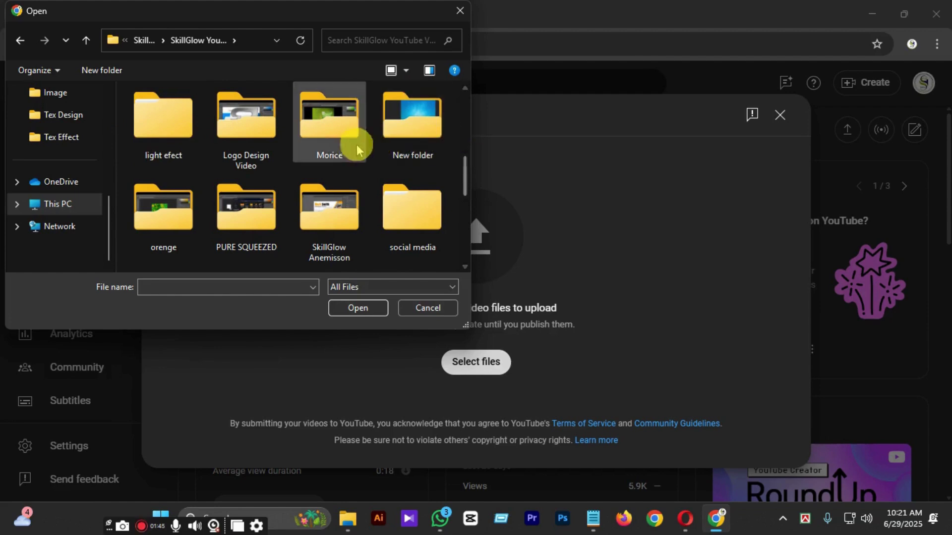
pyautogui.scroll(-1, 343, 147)
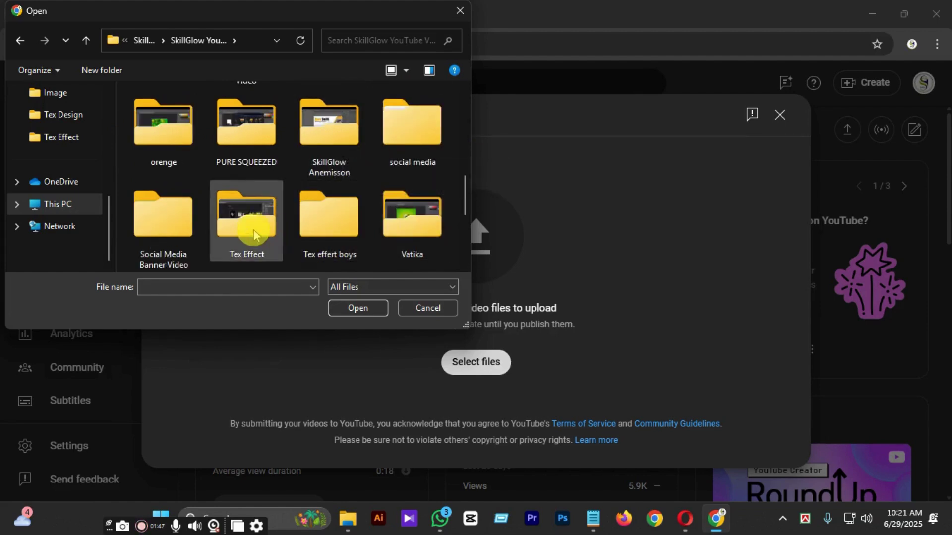
pyautogui.click(240, 231)
pyautogui.doubleClick(240, 231)
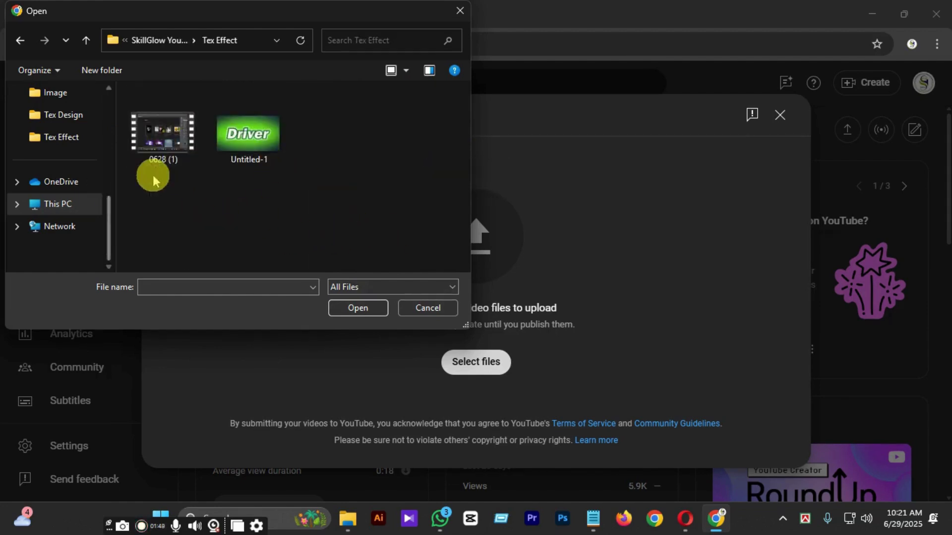
pyautogui.click(156, 129)
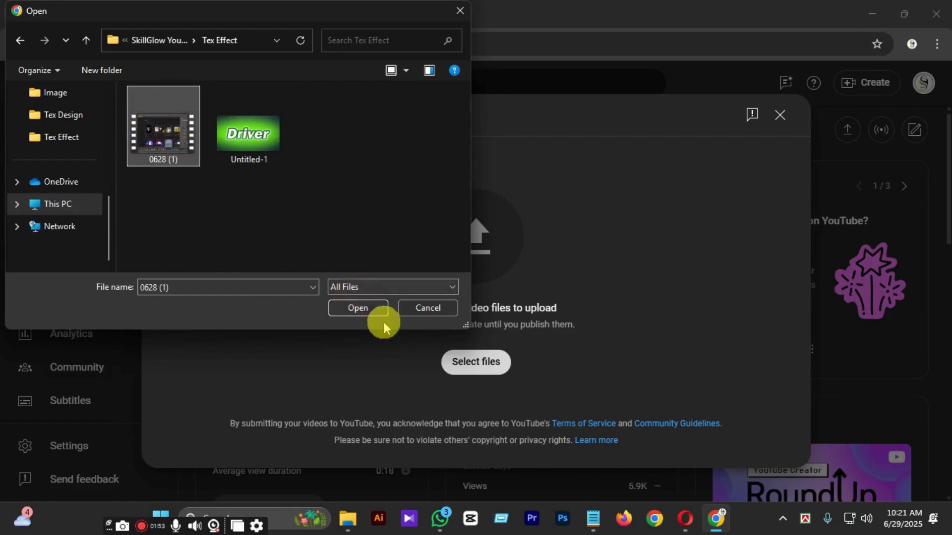
pyautogui.click(371, 311)
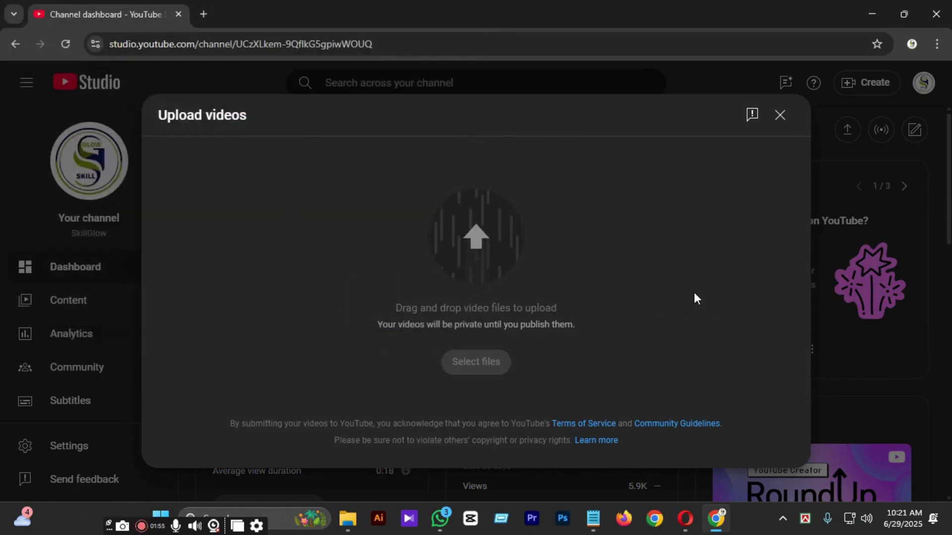
pyautogui.click(694, 291)
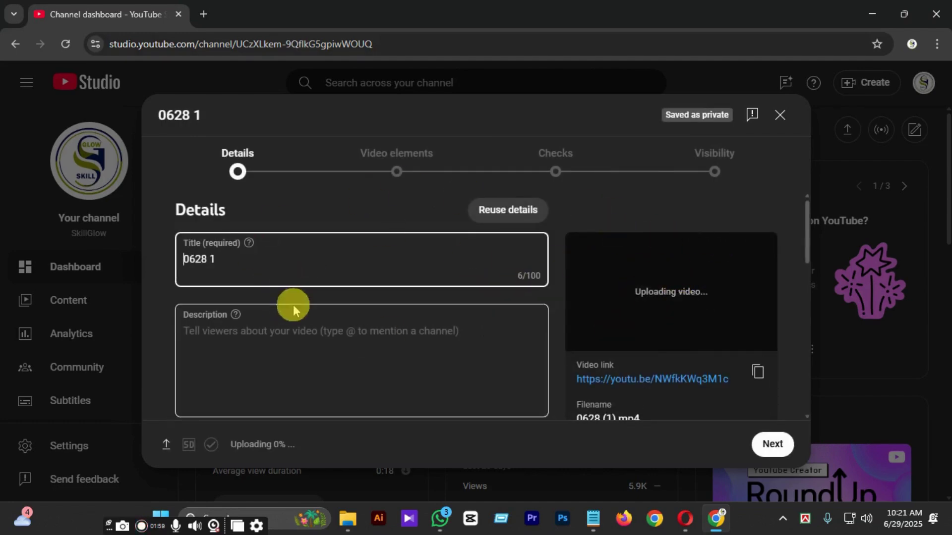
# Look over the upload's title, description, thumbnail and playlist settings in the video details
pyautogui.scroll(-4, 298, 317)
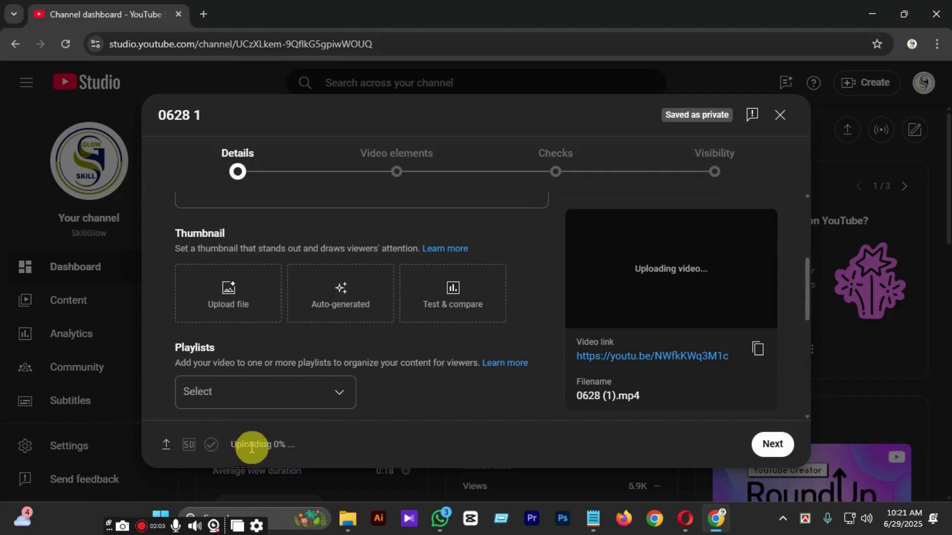
pyautogui.scroll(4, 259, 336)
pyautogui.scroll(-4, 272, 416)
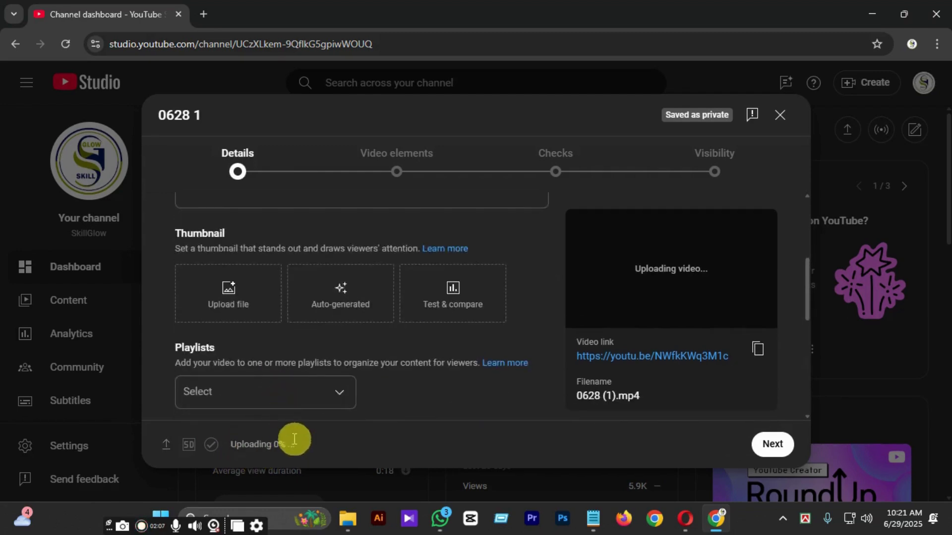
pyautogui.scroll(4, 367, 317)
pyautogui.scroll(-10, 407, 293)
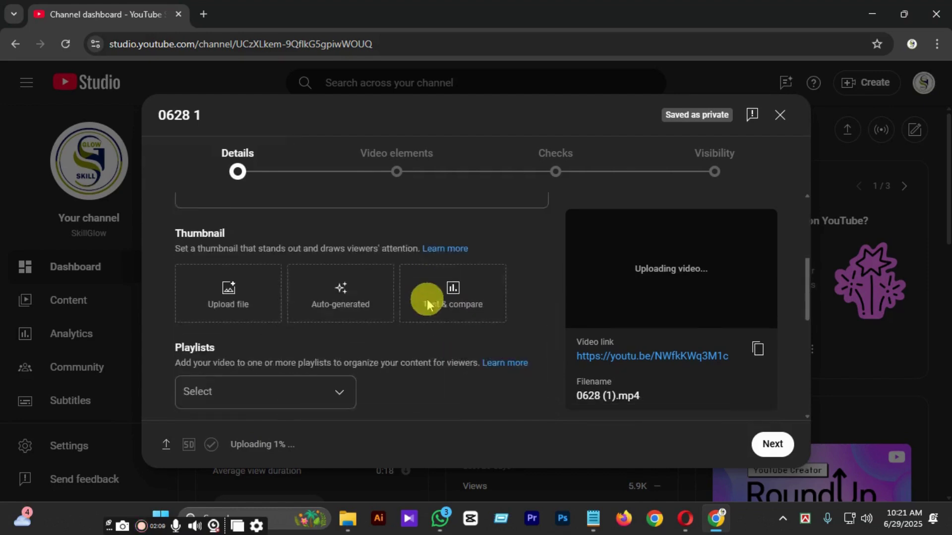
pyautogui.scroll(8, 367, 327)
pyautogui.scroll(3, 455, 337)
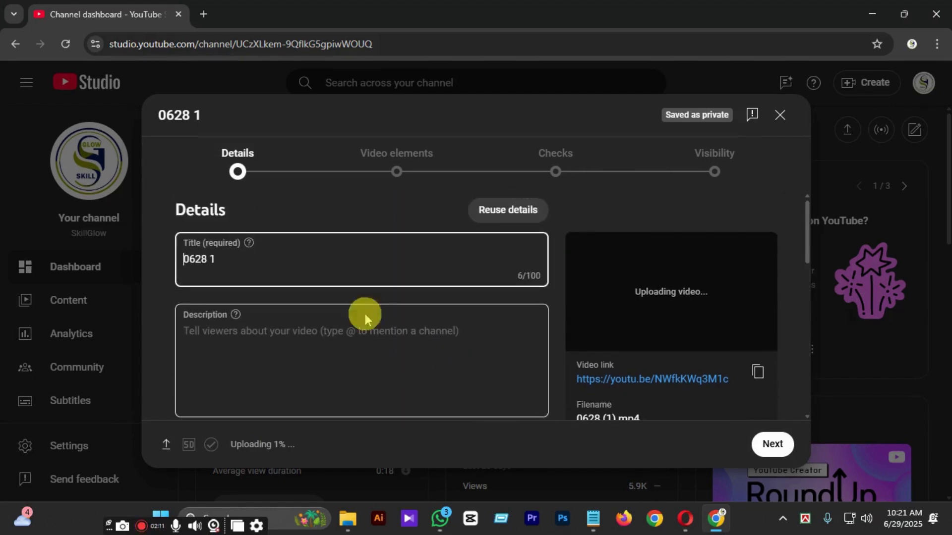
# Clear the default title of the uploaded video
pyautogui.moveTo(234, 259); pyautogui.dragTo(177, 259)
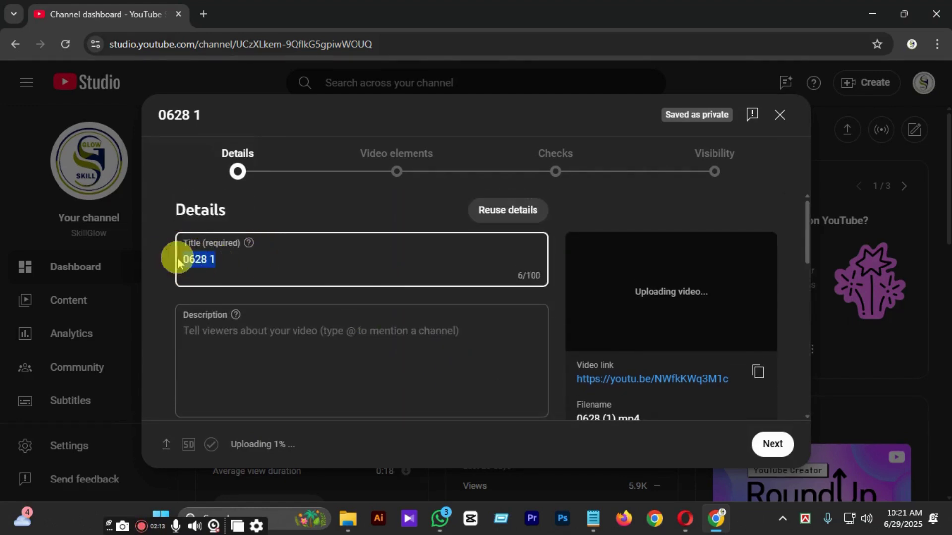
pyautogui.press('BackSpace')
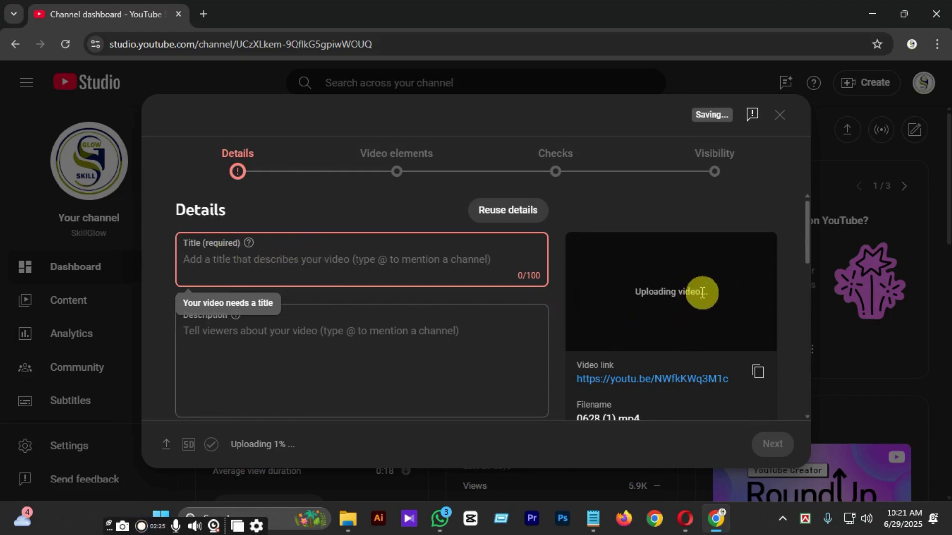
pyautogui.scroll(-5, 512, 283)
pyautogui.scroll(5, 512, 283)
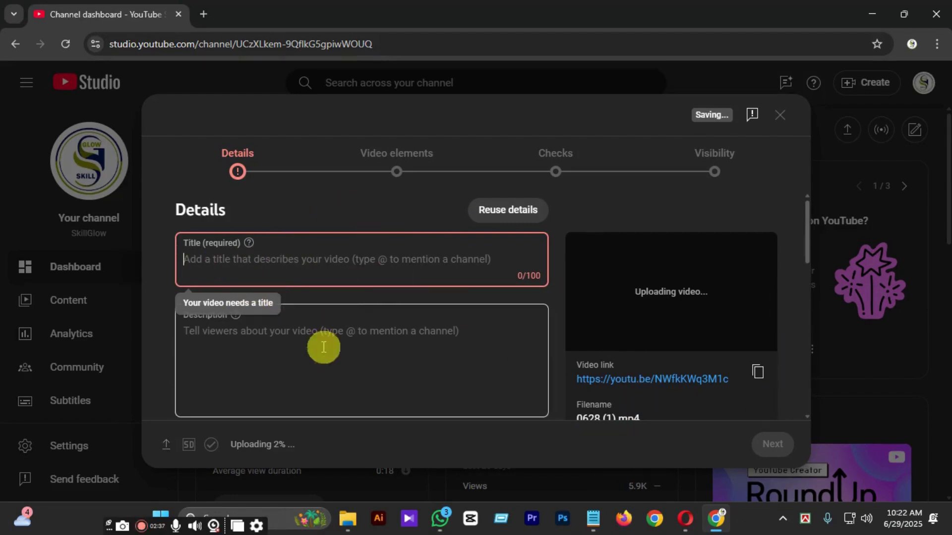
# Switch to Notepad and copy the title line "Driver Text Effect in Photoshop | Eye-Catching Typography Design 2025" from the Driver note
pyautogui.click(587, 521)
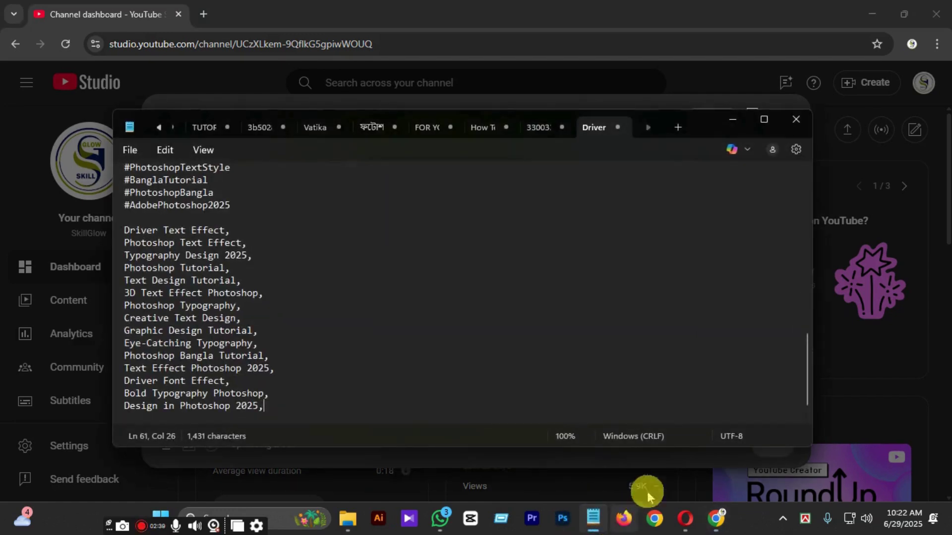
pyautogui.scroll(10, 335, 208)
pyautogui.click(246, 180)
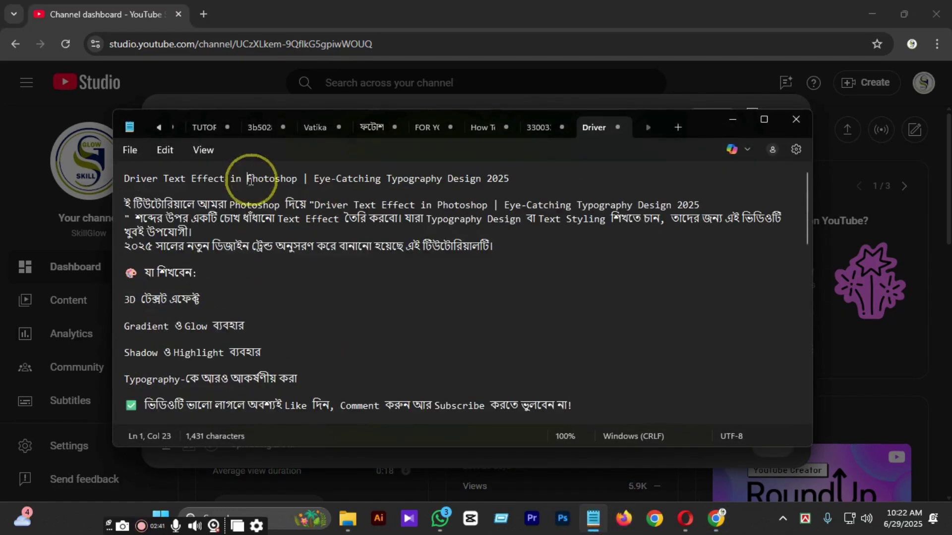
pyautogui.moveTo(127, 177); pyautogui.dragTo(530, 180)
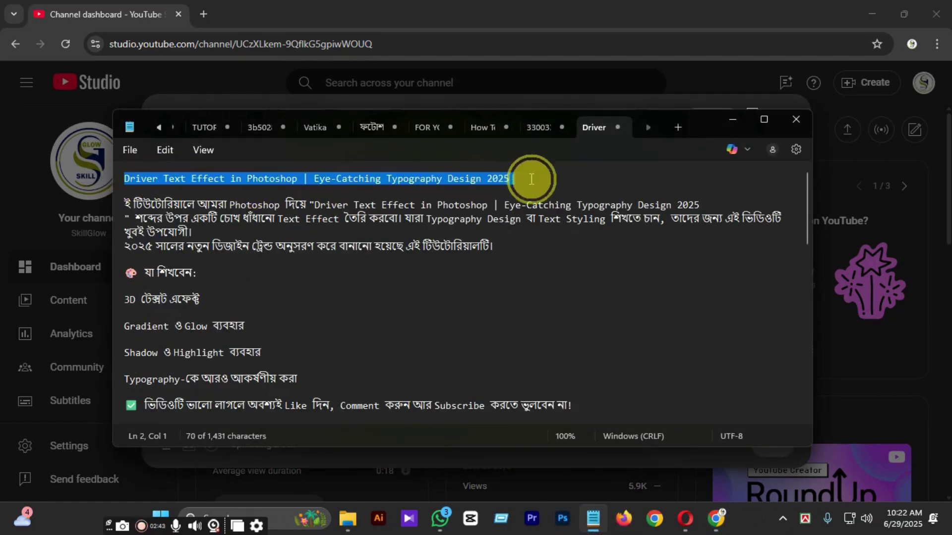
pyautogui.rightClick(500, 181)
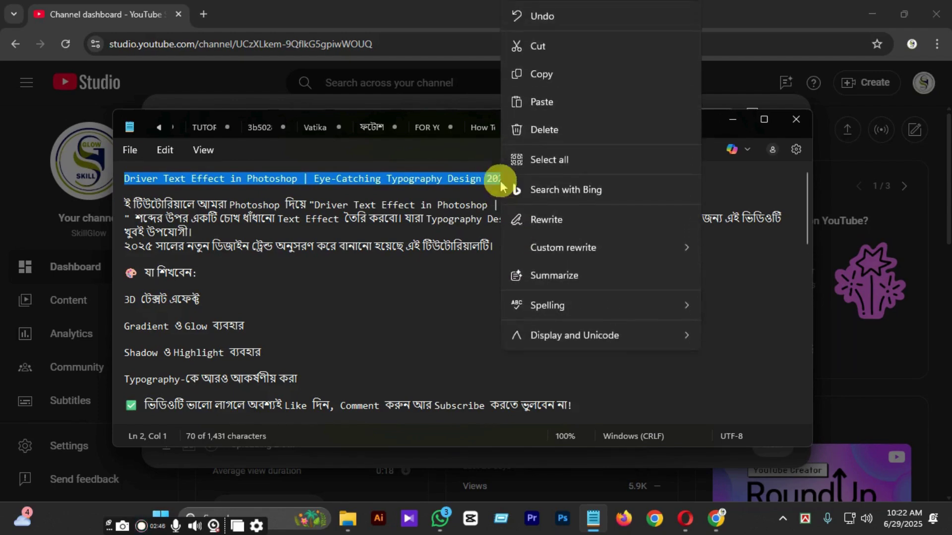
pyautogui.click(520, 81)
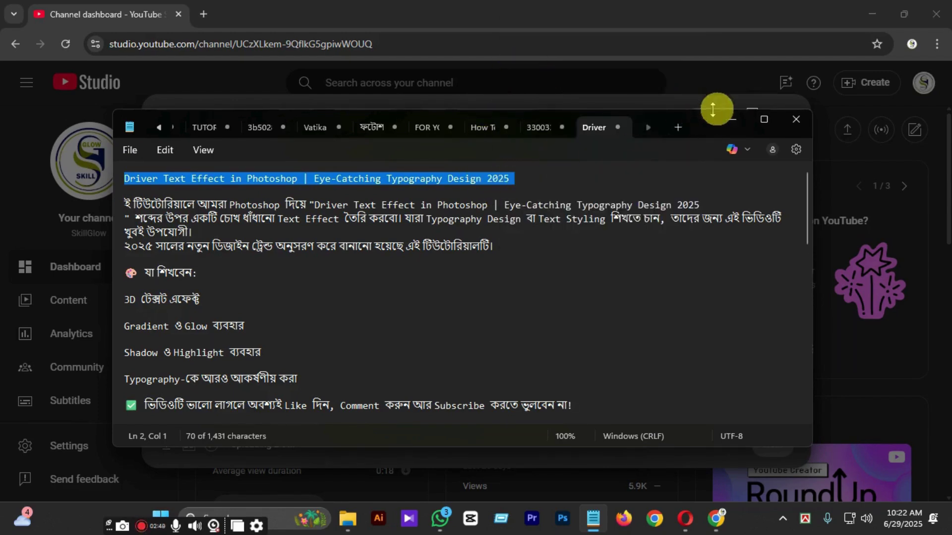
# Return to YouTube Studio and paste the copied line as the video's title
pyautogui.click(728, 119)
pyautogui.click(315, 259)
pyautogui.rightClick(315, 258)
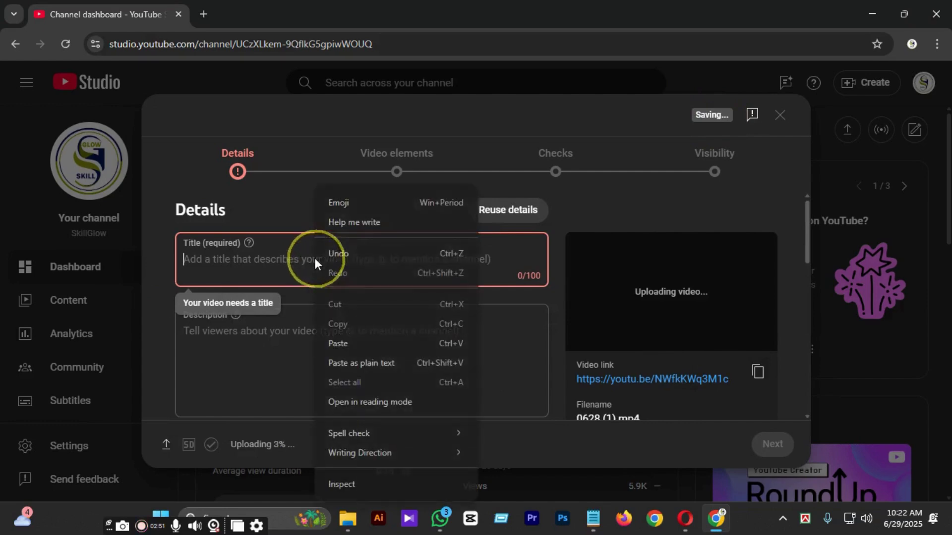
pyautogui.click(344, 343)
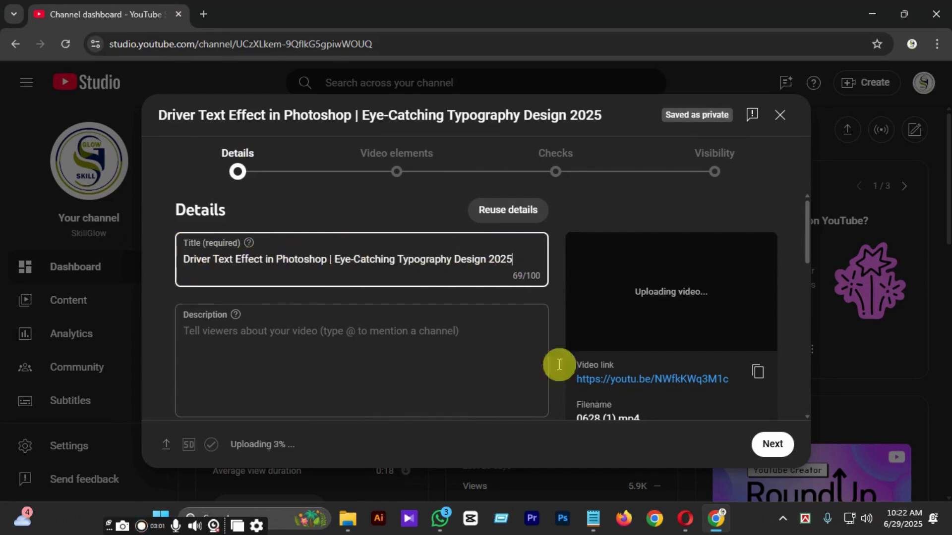
# In Notepad, copy "How To Create |" from the 3D Text Logo Design note and insert it before the Driver note's title line
pyautogui.click(591, 518)
pyautogui.click(394, 318)
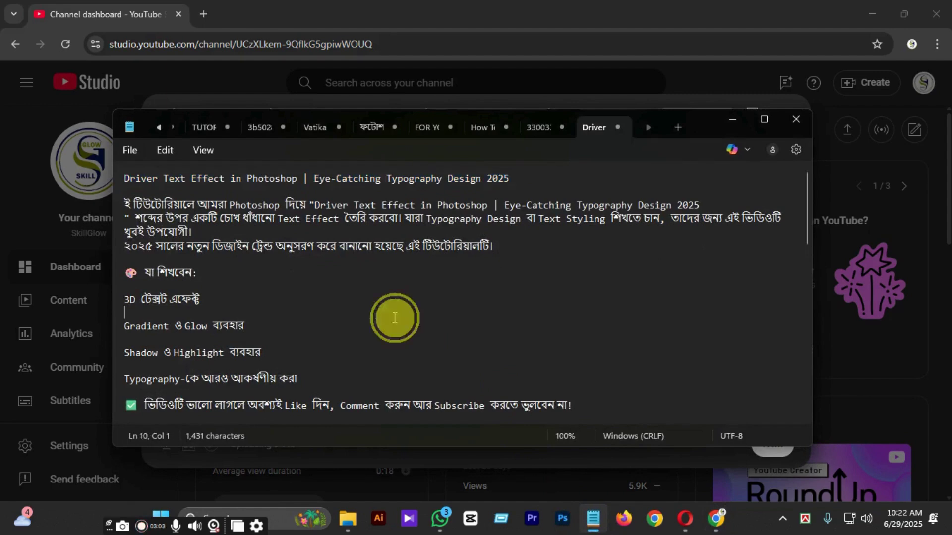
pyautogui.click(483, 128)
pyautogui.scroll(10, 148, 212)
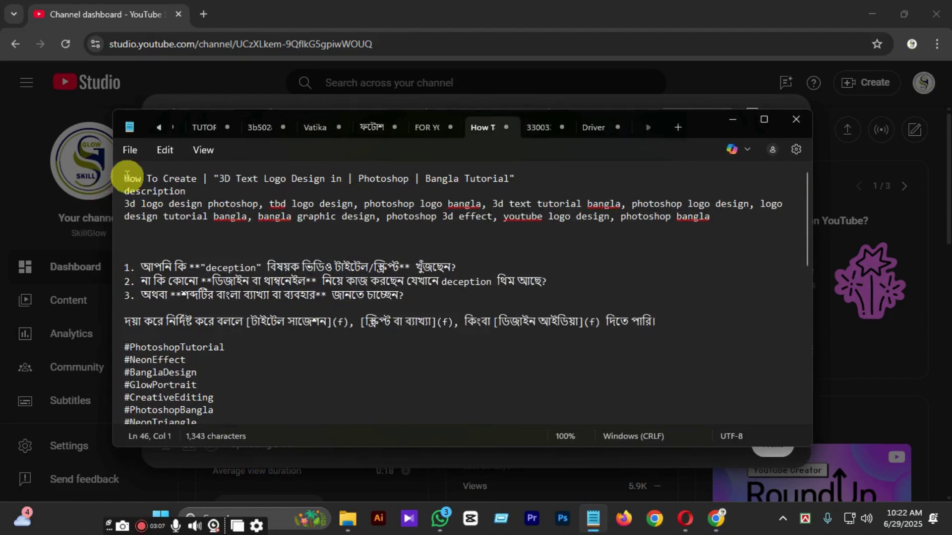
pyautogui.moveTo(123, 179); pyautogui.dragTo(209, 170)
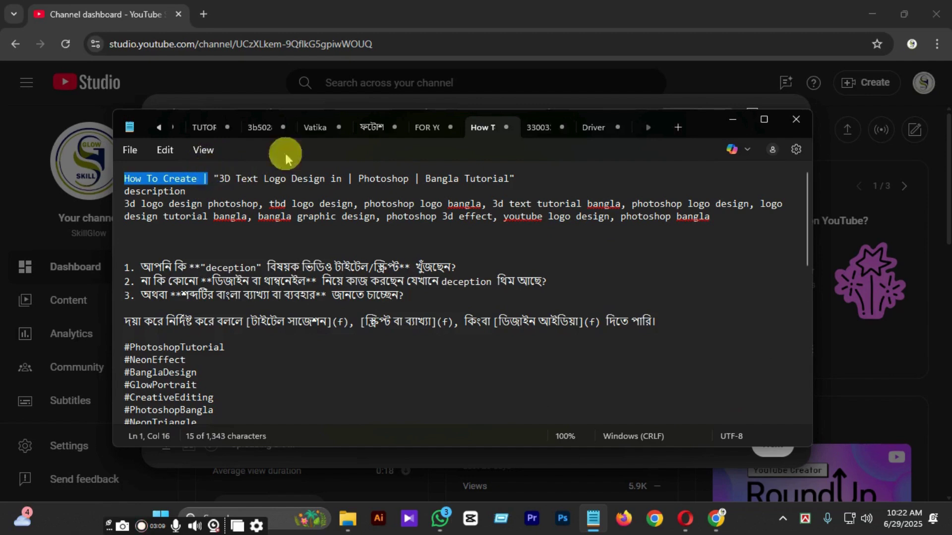
pyautogui.click(577, 128)
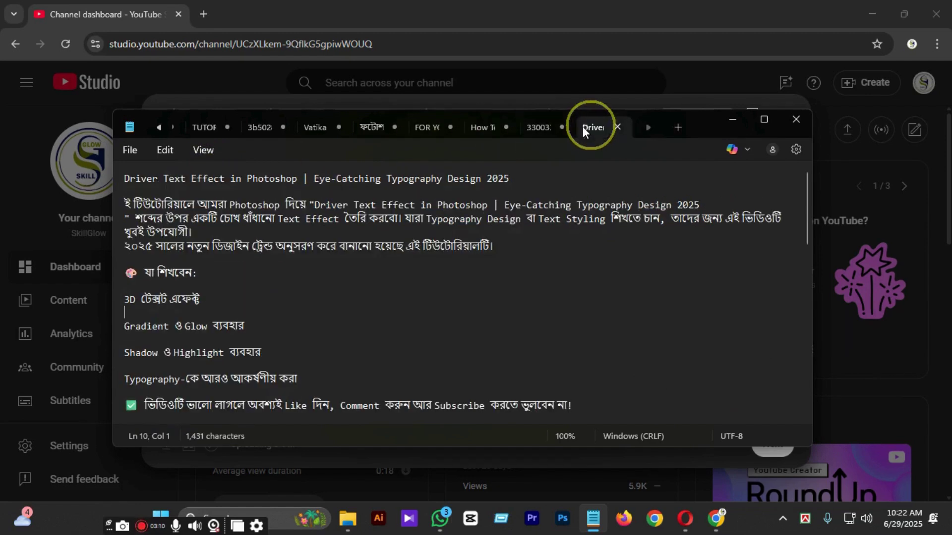
pyautogui.click(125, 179)
pyautogui.hotkey('ctrl', 'v')
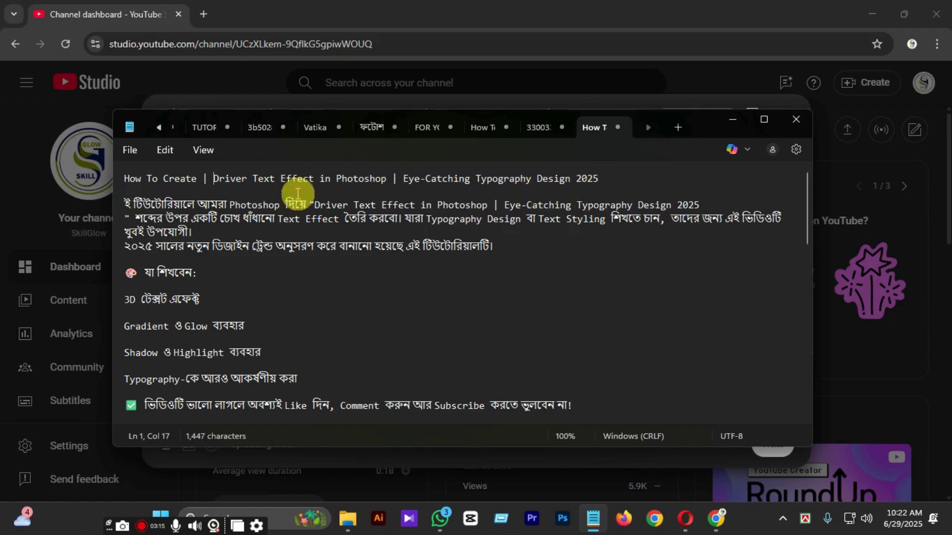
# Copy the Notepad line "How To Create | Driver Text Effect in Photoshop | Eye-Catching Typography Design 2025" and replace the YouTube video's title with it
pyautogui.moveTo(607, 179); pyautogui.dragTo(125, 169)
pyautogui.hotkey('ctrl', 'c')
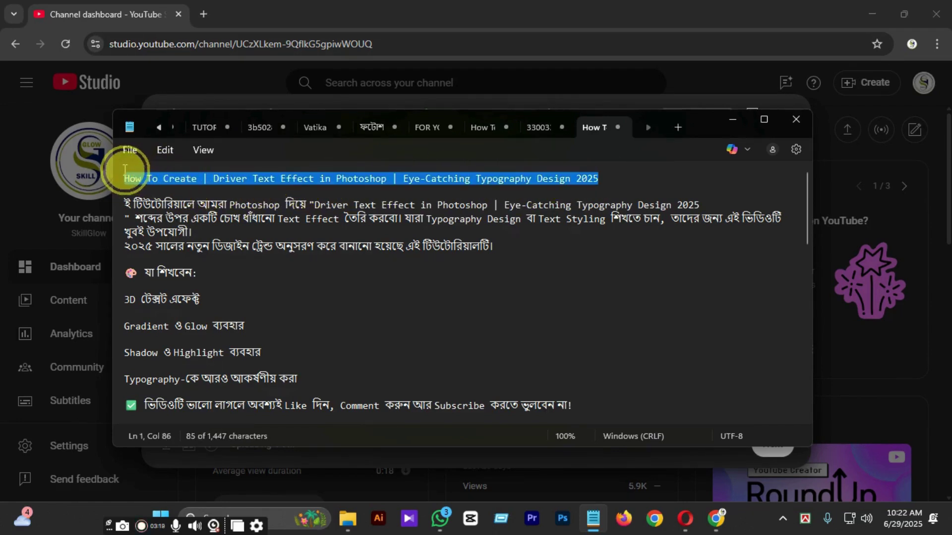
pyautogui.click(729, 120)
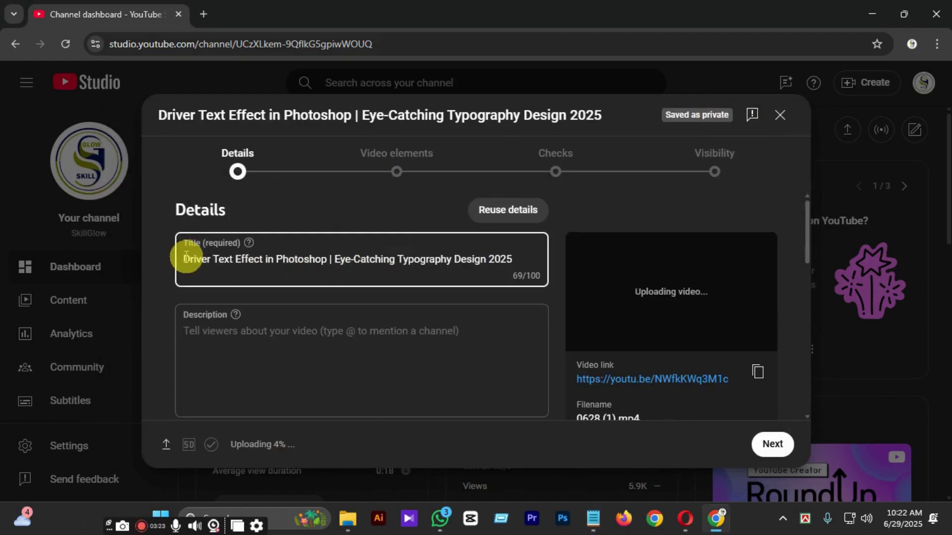
pyautogui.moveTo(186, 257); pyautogui.dragTo(531, 259)
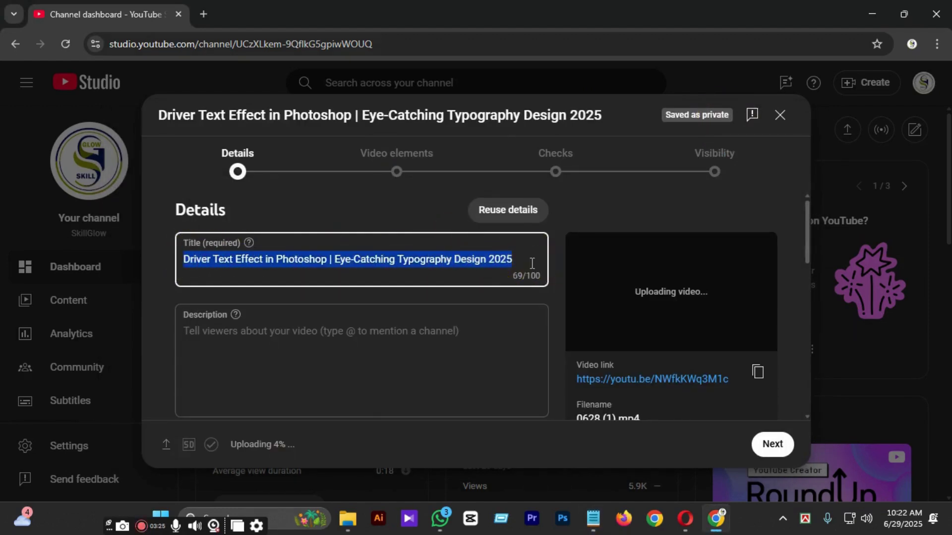
pyautogui.hotkey('ctrl', 'v')
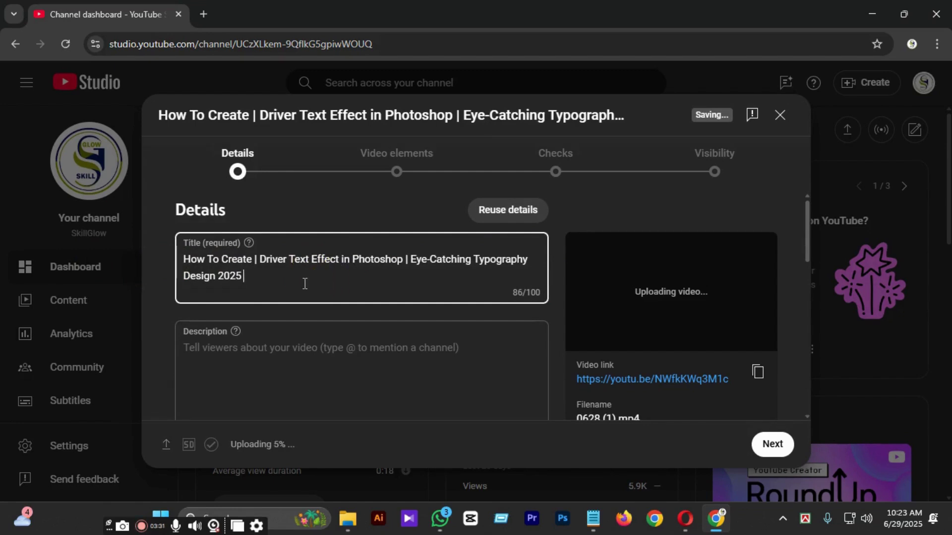
# Append the suggested hashtag #texteffect to the end of the video's title
pyautogui.write('#')
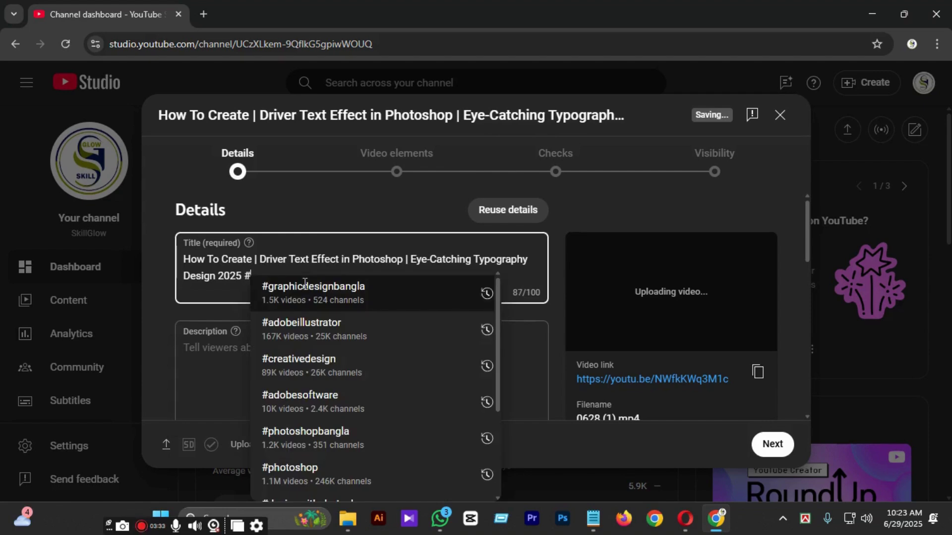
pyautogui.write('te')
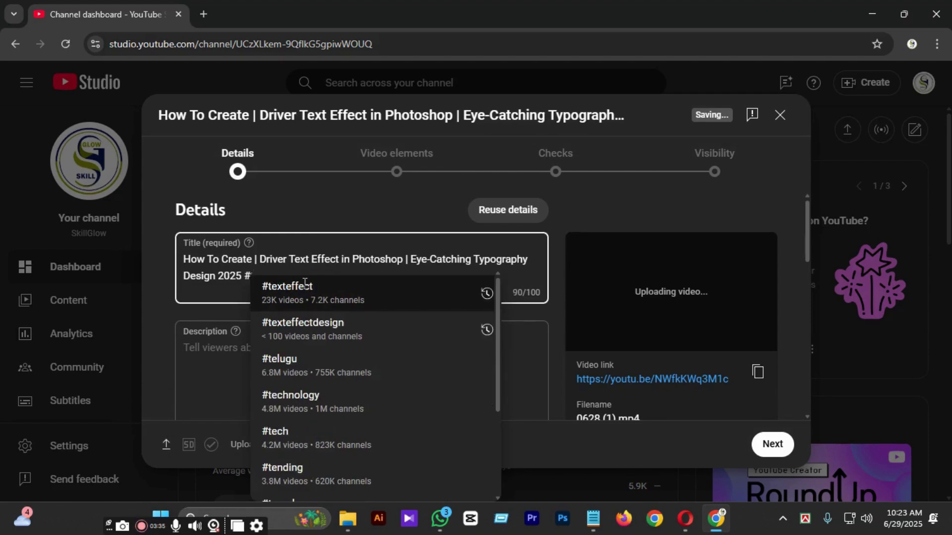
pyautogui.click(296, 291)
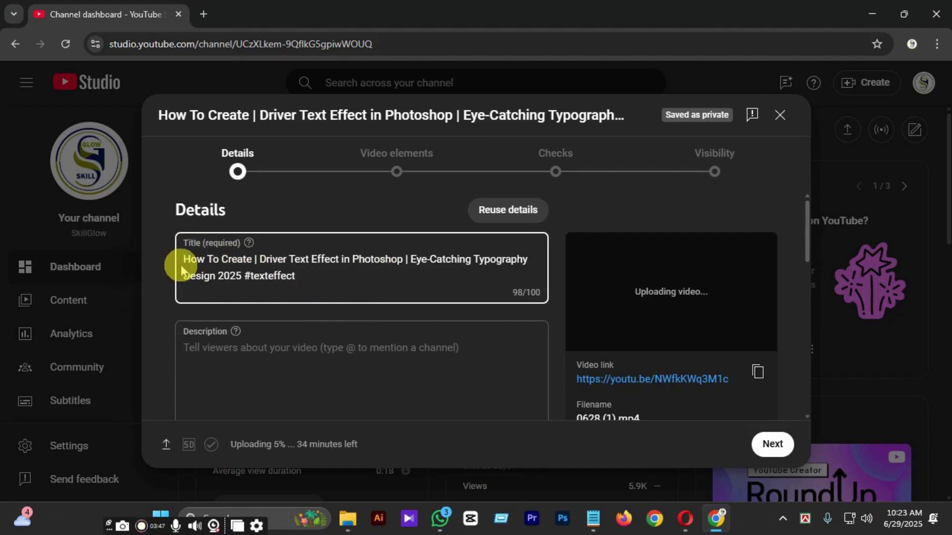
# Copy the Driver note in Notepad from its title line through #AdobePhotoshop2025 and paste it into the YouTube video's description
pyautogui.click(258, 356)
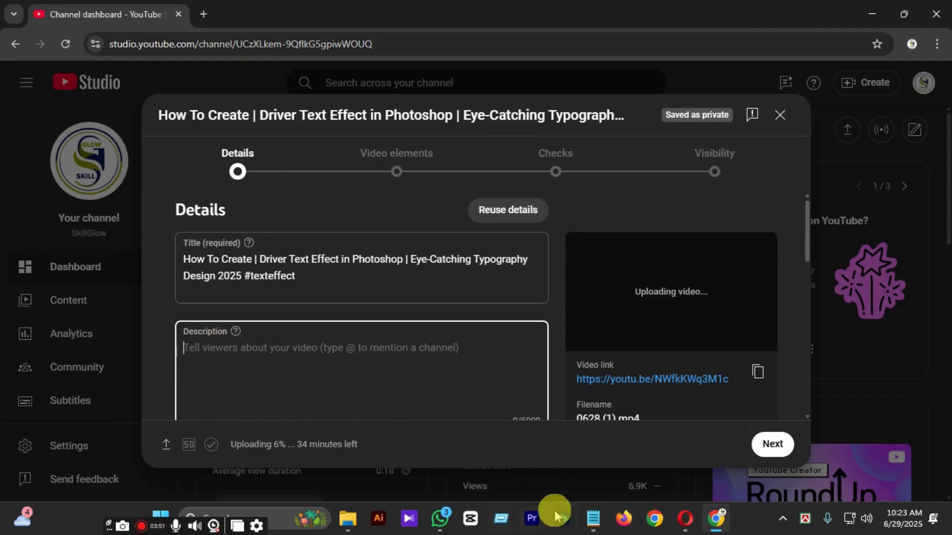
pyautogui.click(593, 518)
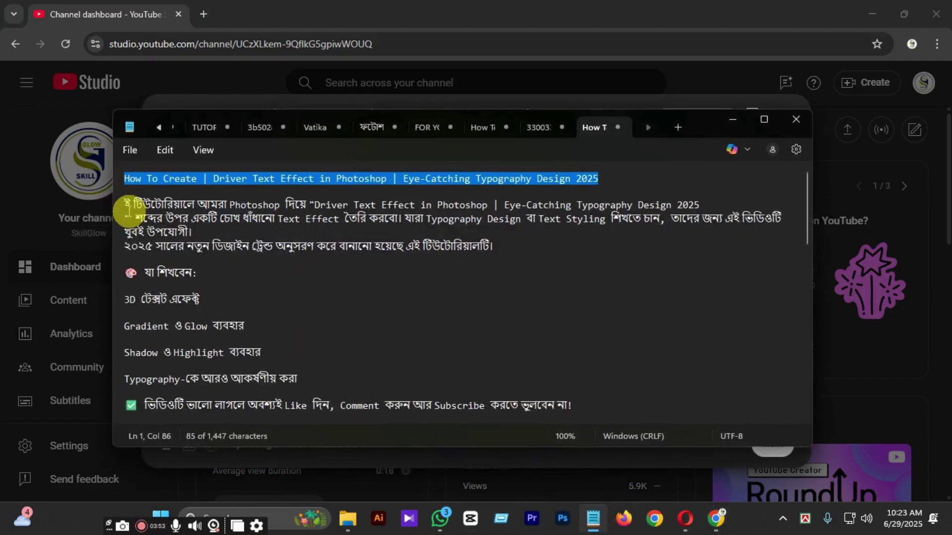
pyautogui.click(128, 179)
pyautogui.scroll(-15, 301, 259)
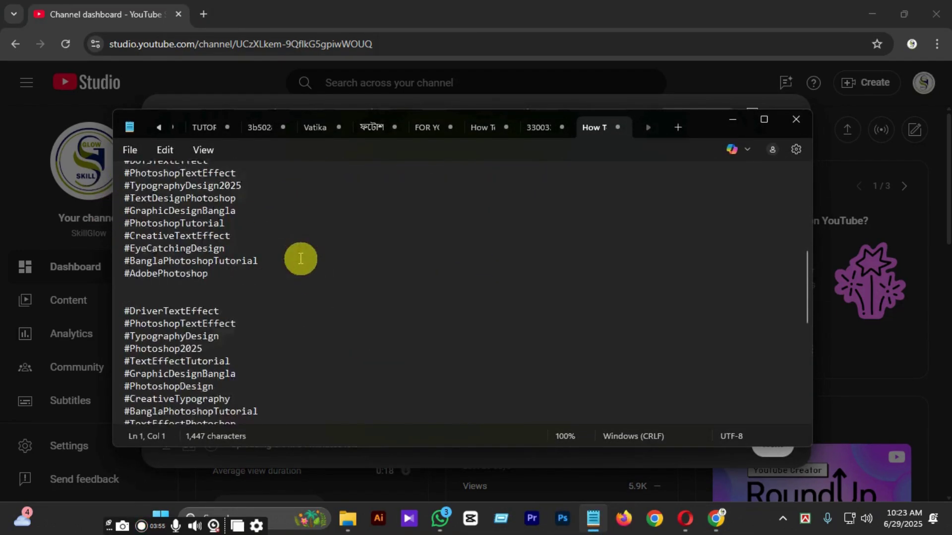
pyautogui.scroll(15, 300, 260)
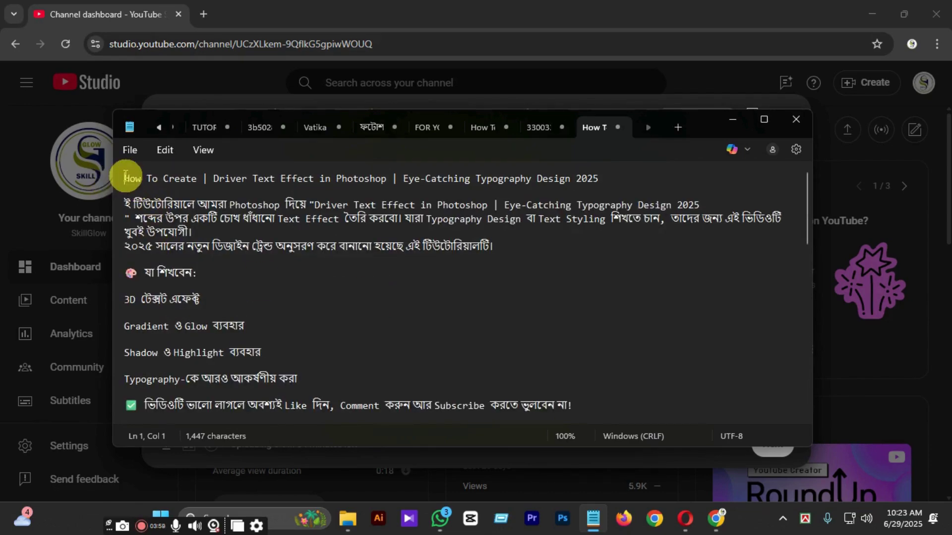
pyautogui.moveTo(128, 179); pyautogui.dragTo(281, 388)
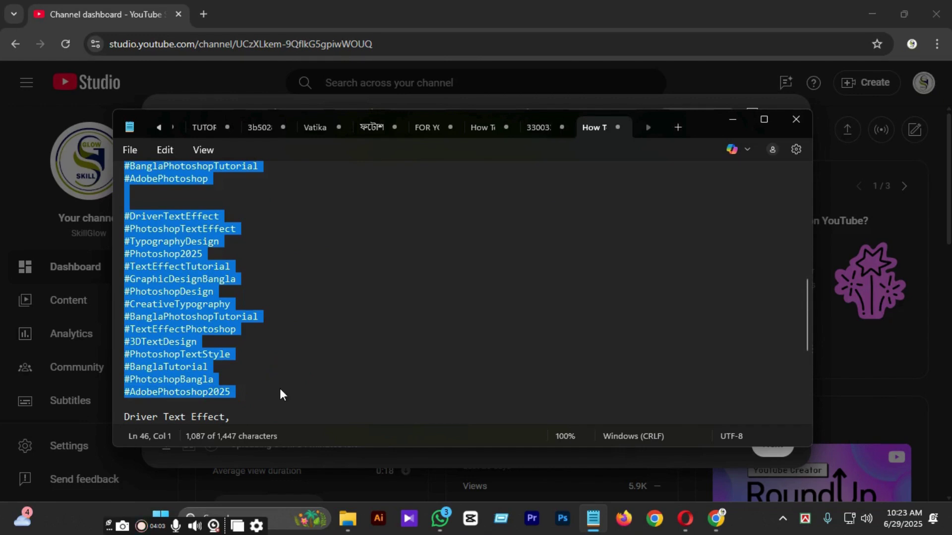
pyautogui.rightClick(214, 310)
pyautogui.click(251, 75)
pyautogui.click(732, 124)
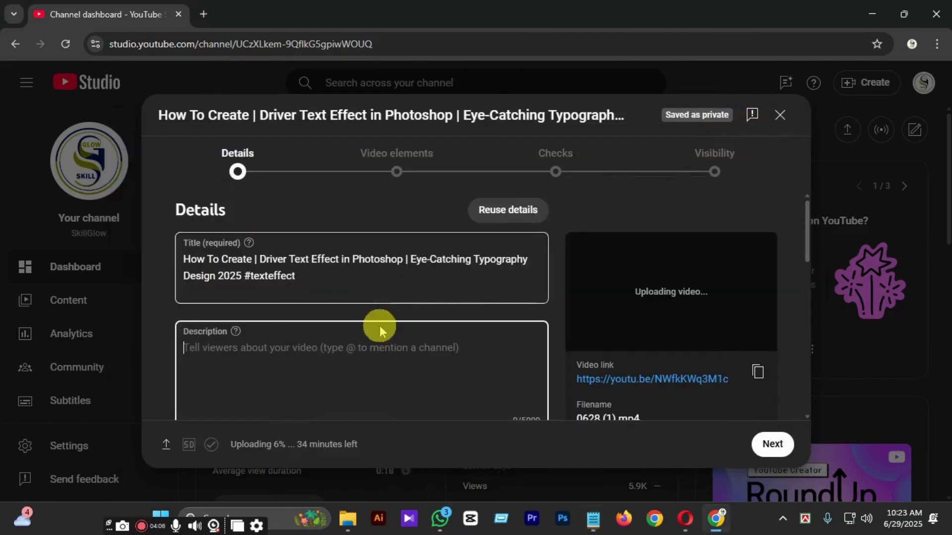
pyautogui.rightClick(303, 347)
pyautogui.click(333, 188)
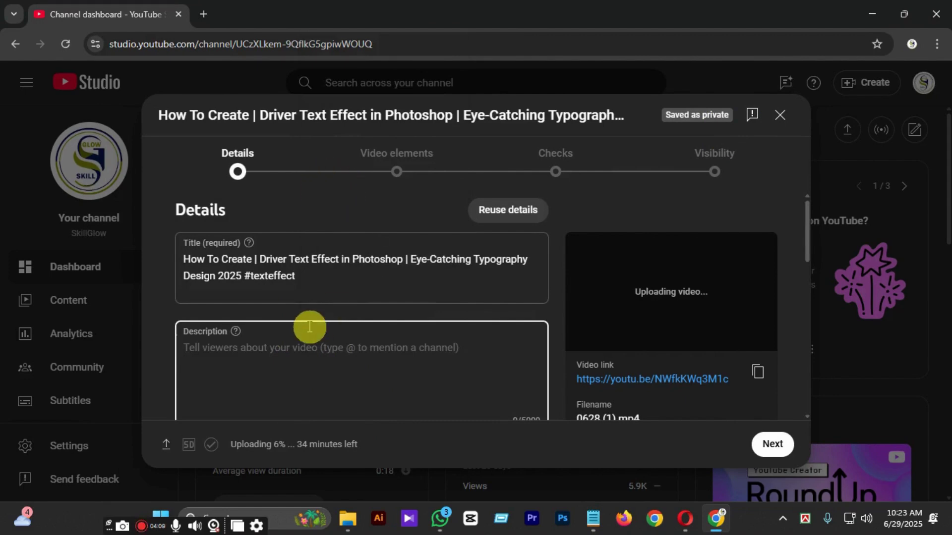
# Remove the blank lines between the "যা শিখবেন" heading and its list items in the description
pyautogui.scroll(-5, 314, 293)
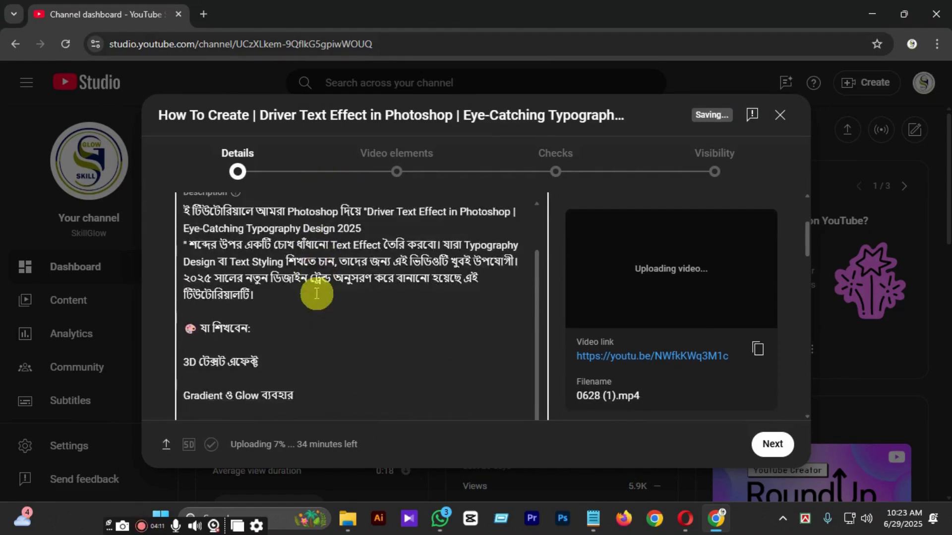
pyautogui.click(197, 313)
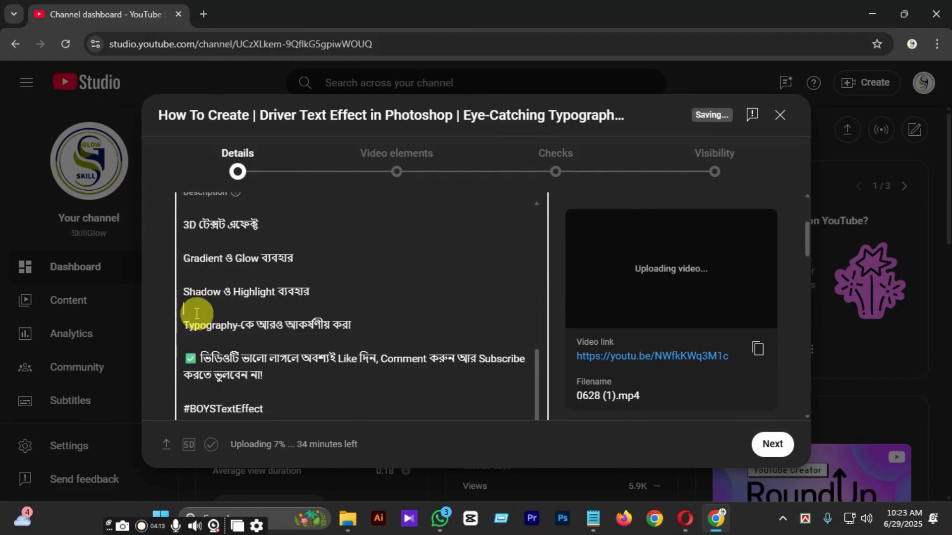
pyautogui.click(197, 309)
pyautogui.press('BackSpace')
pyautogui.click(194, 294)
pyautogui.press('BackSpace')
pyautogui.click(194, 274)
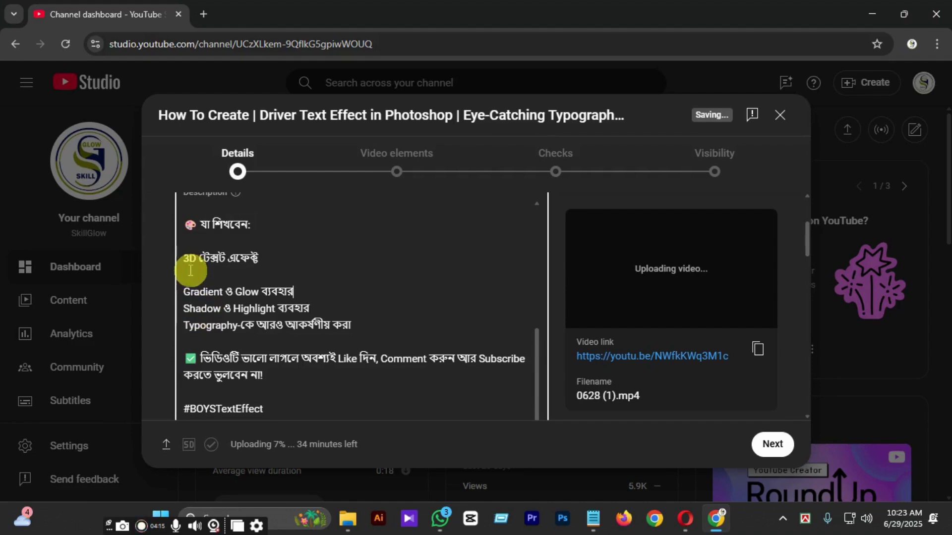
pyautogui.press('BackSpace')
pyautogui.click(194, 253)
# Delete the extra blank line between #AdobePhotoshop and #DriverTextEffect in the description
pyautogui.scroll(-3, 193, 253)
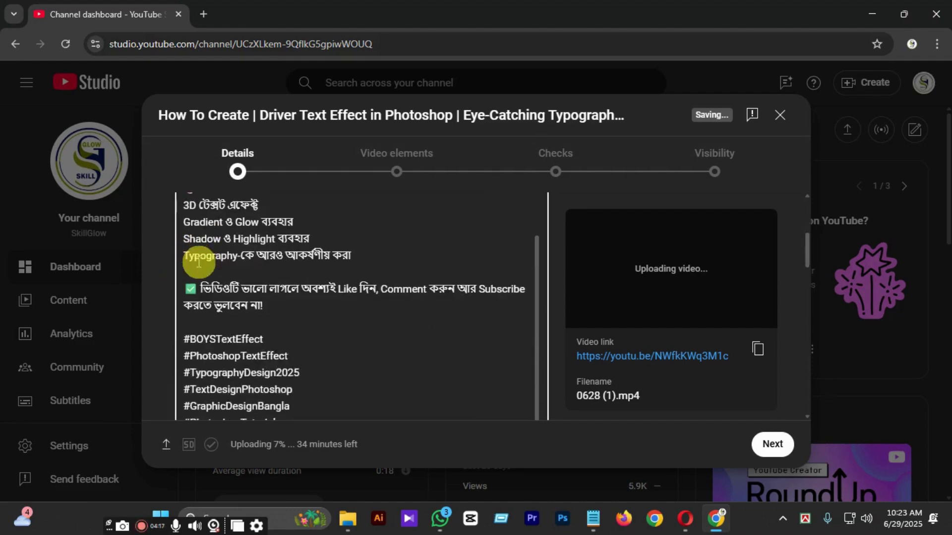
pyautogui.scroll(3, 200, 262)
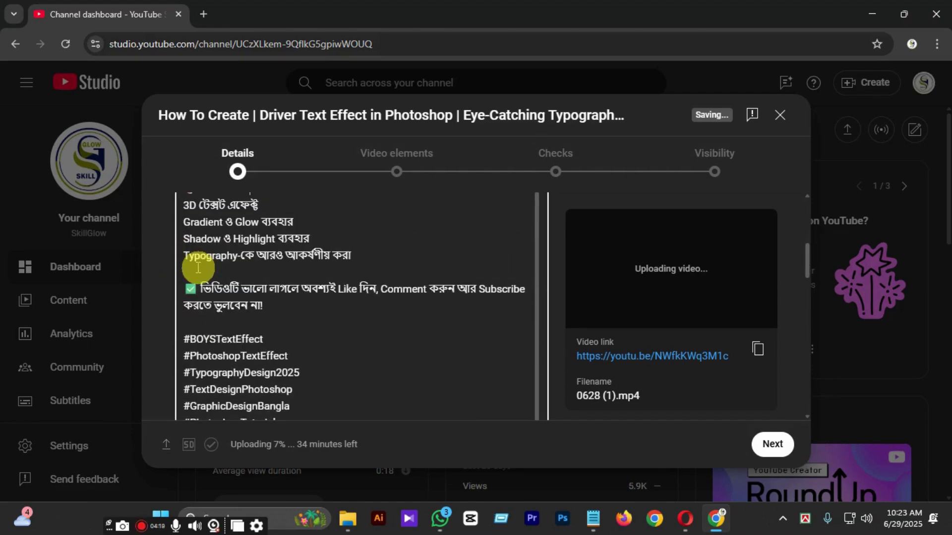
pyautogui.scroll(4, 297, 263)
pyautogui.scroll(-3, 322, 292)
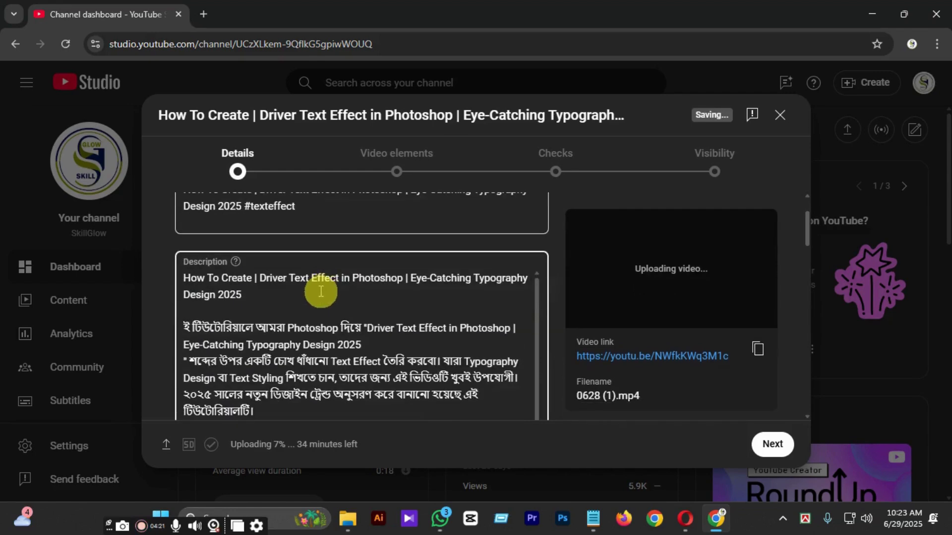
pyautogui.scroll(2, 319, 290)
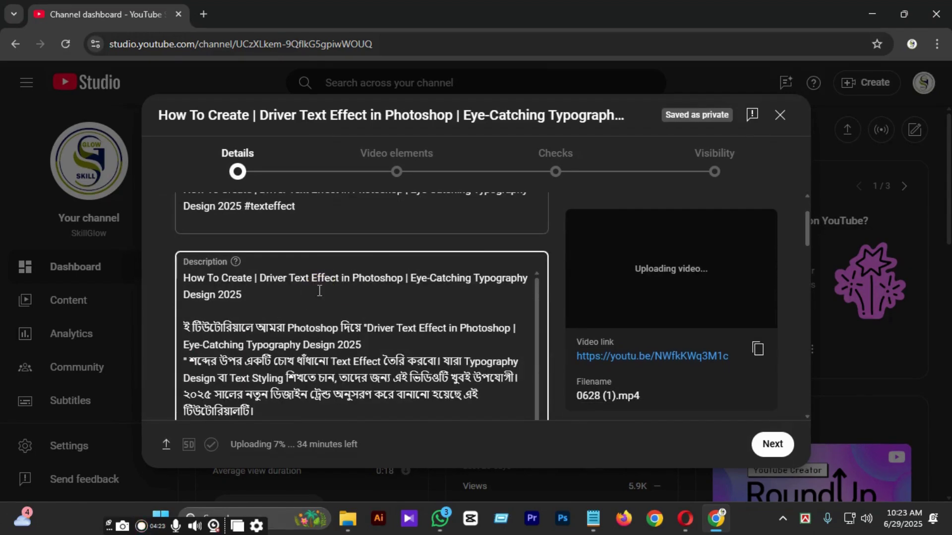
pyautogui.scroll(-10, 313, 291)
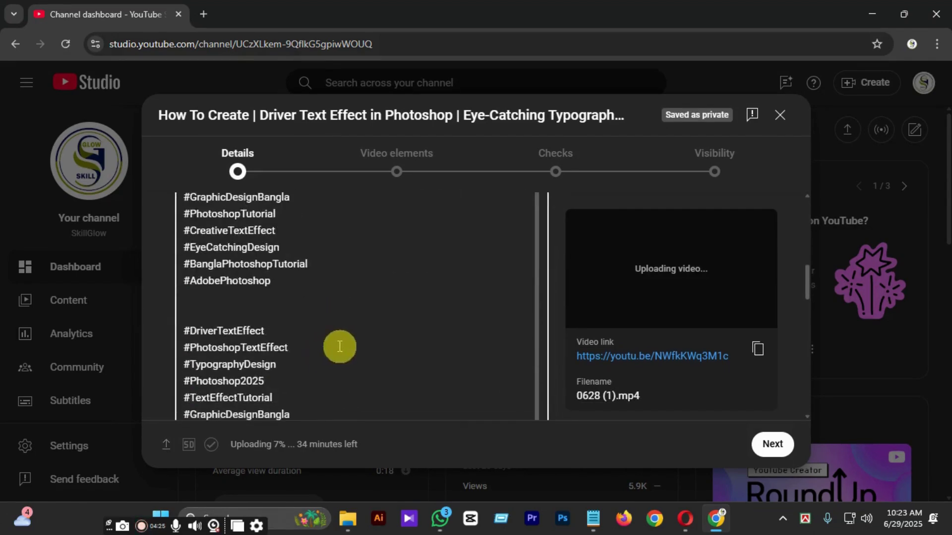
pyautogui.scroll(4, 339, 346)
pyautogui.click(192, 302)
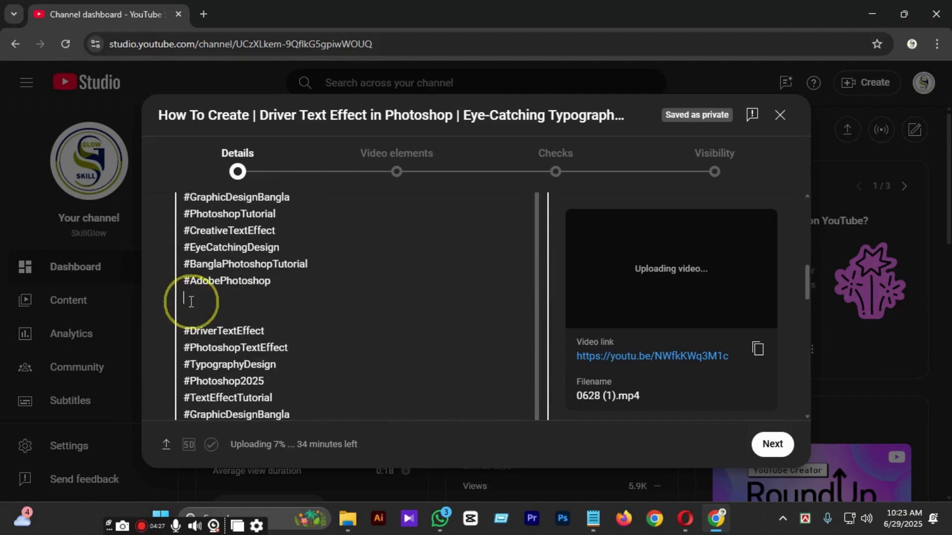
pyautogui.press('BackSpace')
# Upload the green Driver image Untitled-1 from the Tex Effect folder as the video's thumbnail
pyautogui.scroll(-6, 212, 307)
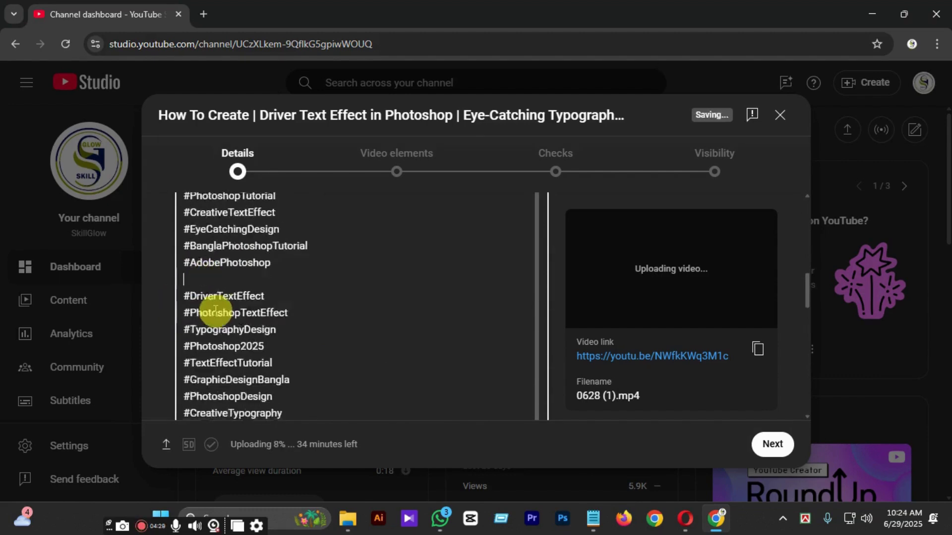
pyautogui.scroll(5, 424, 281)
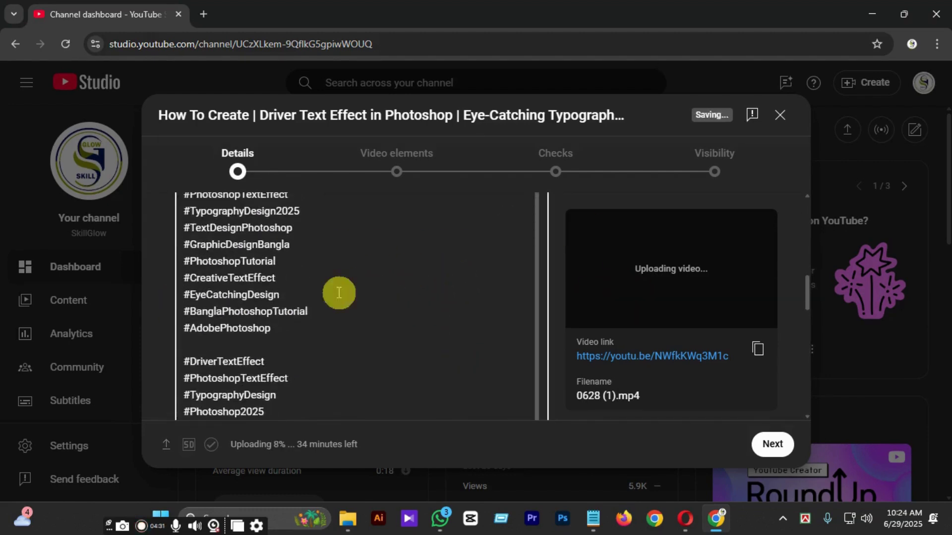
pyautogui.scroll(5, 346, 292)
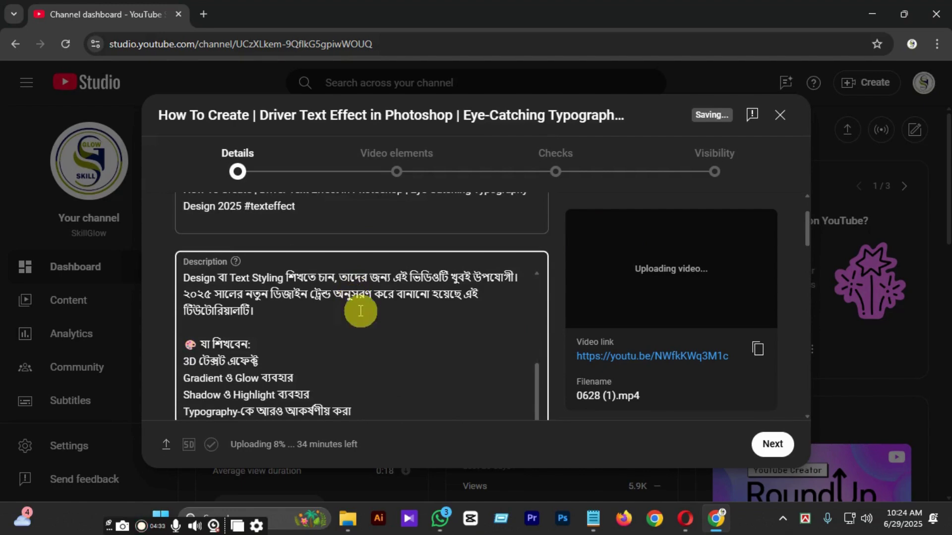
pyautogui.scroll(-10, 361, 311)
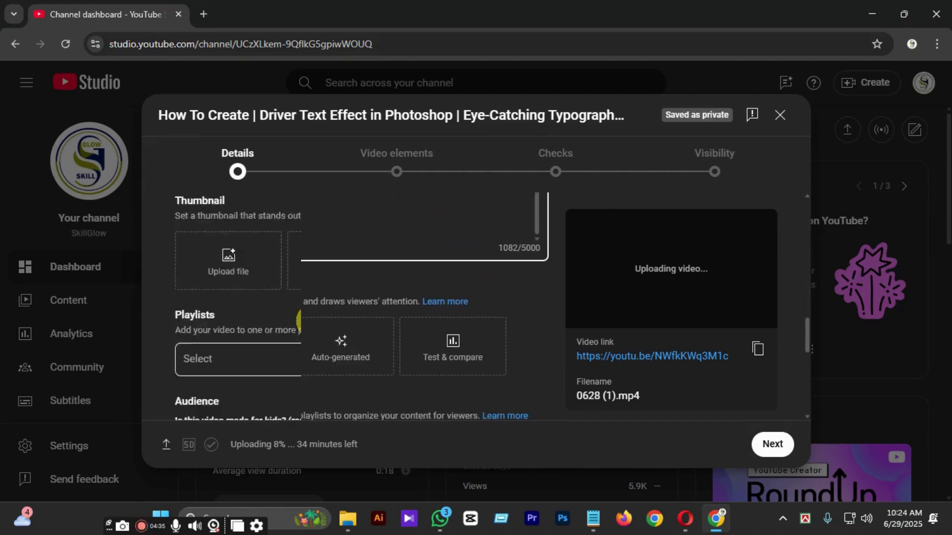
pyautogui.scroll(-3, 239, 354)
pyautogui.scroll(2, 240, 354)
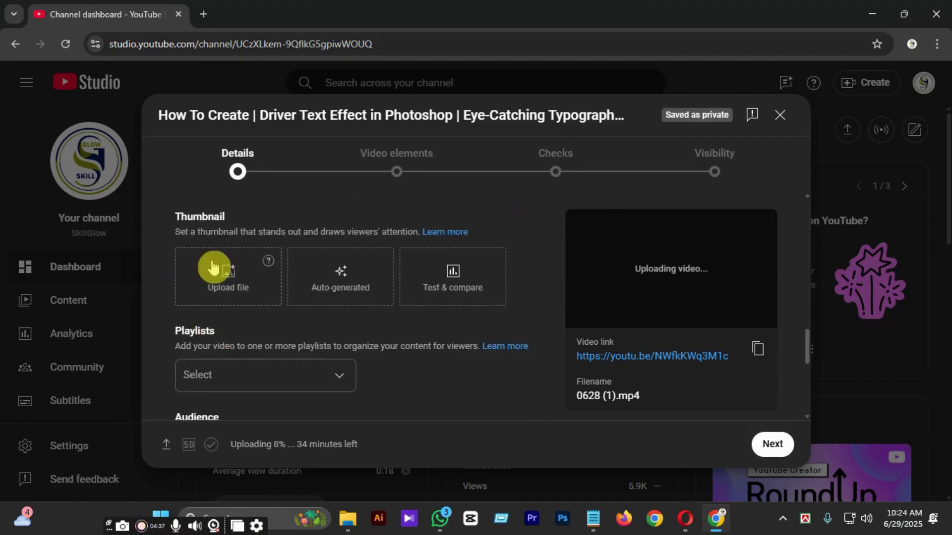
pyautogui.click(236, 283)
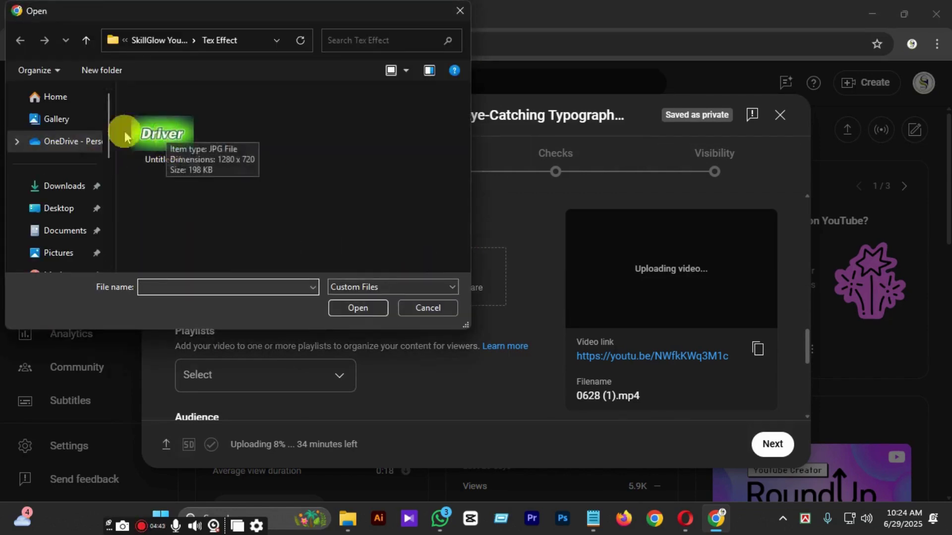
pyautogui.click(157, 137)
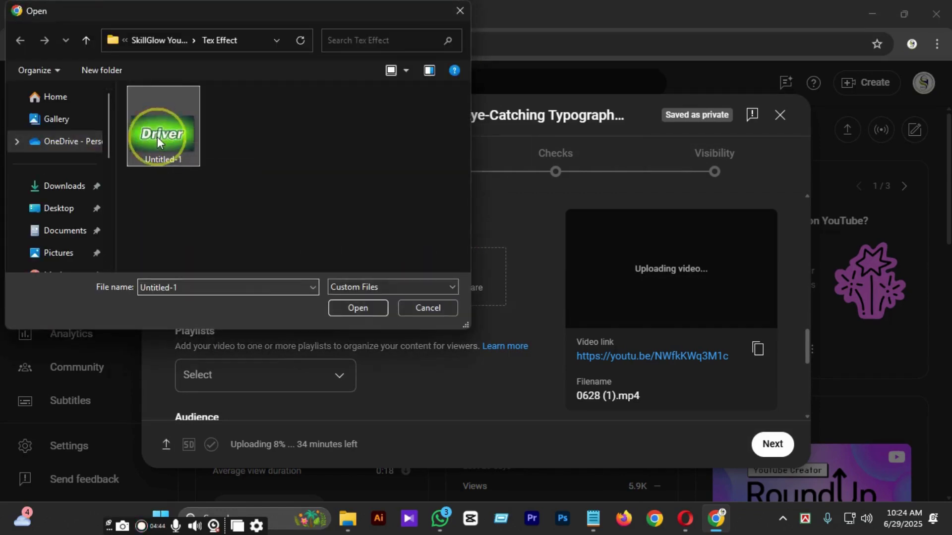
pyautogui.click(351, 308)
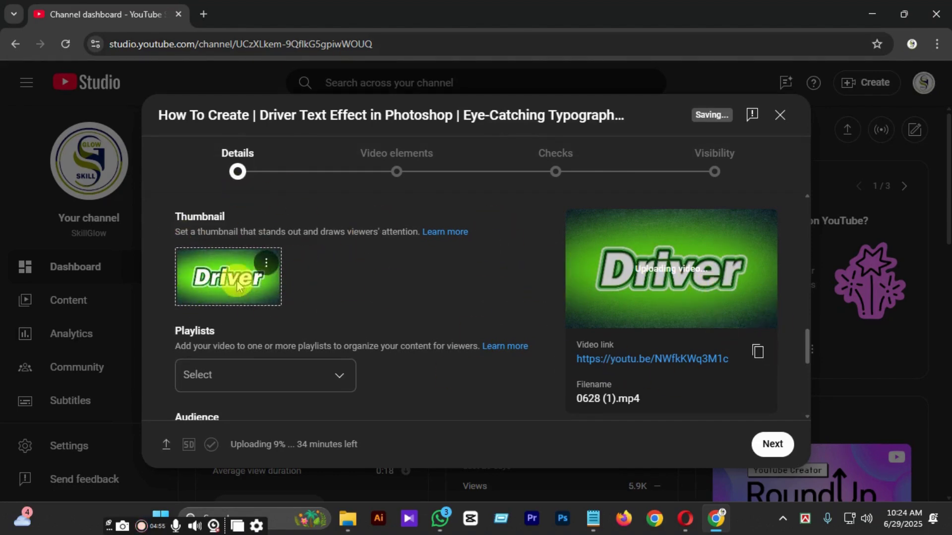
pyautogui.scroll(-2, 271, 299)
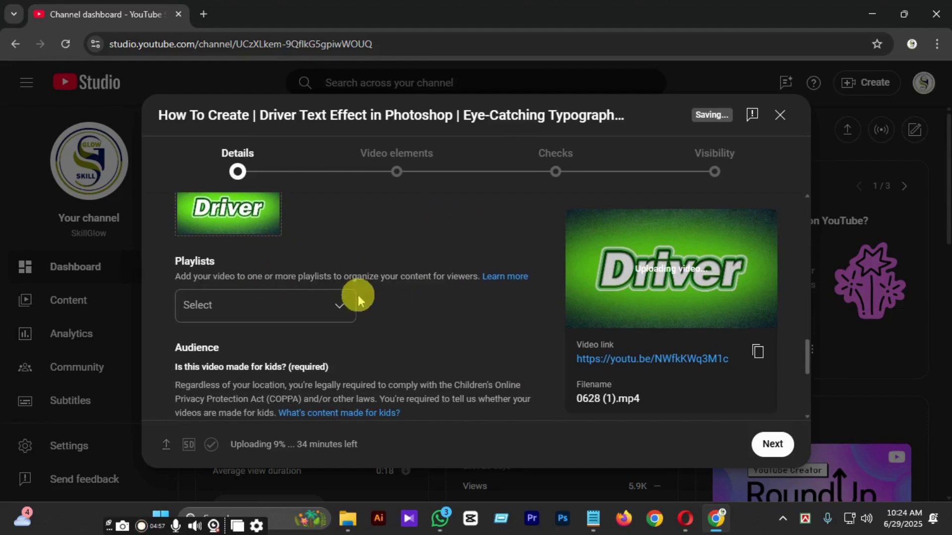
pyautogui.click(287, 314)
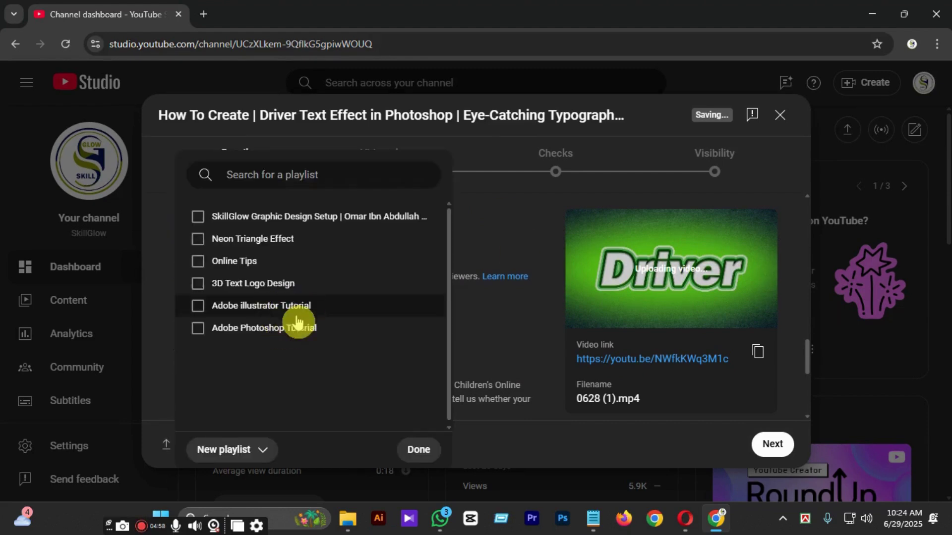
pyautogui.click(501, 324)
pyautogui.scroll(2, 297, 318)
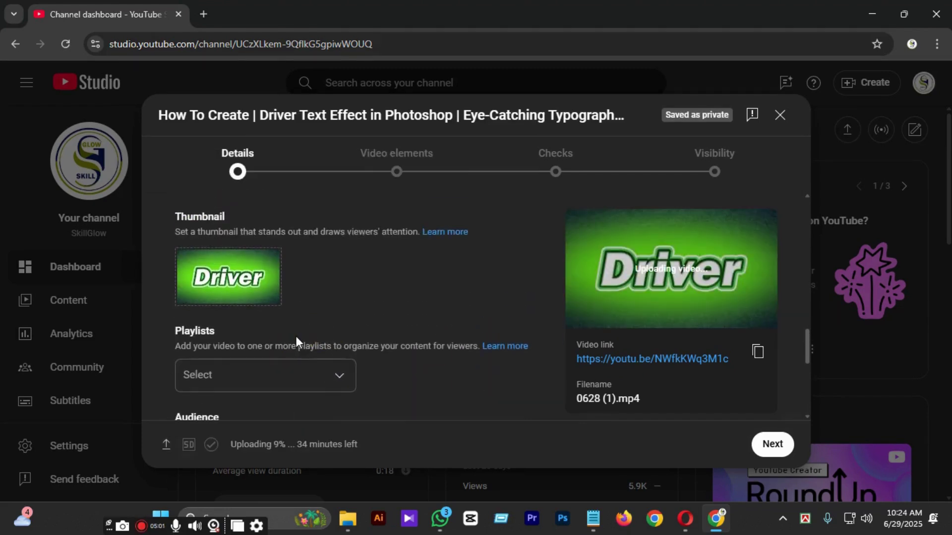
# Start a new playlist from the video's playlist choices, ready for its title
pyautogui.click(272, 384)
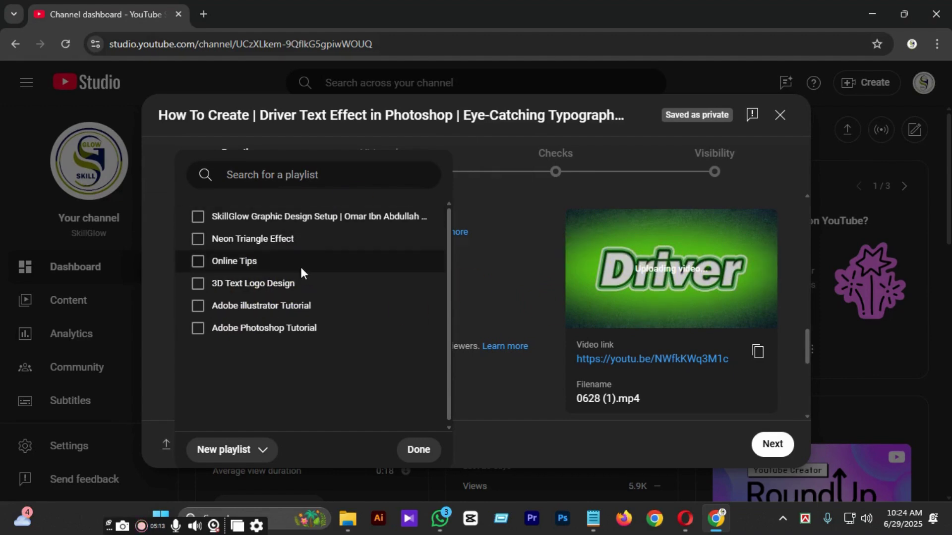
pyautogui.click(335, 307)
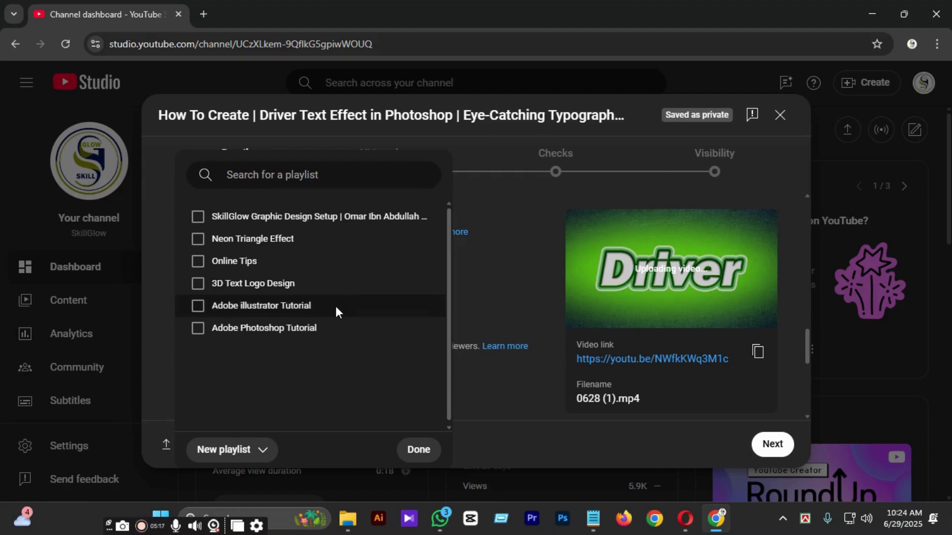
pyautogui.click(332, 370)
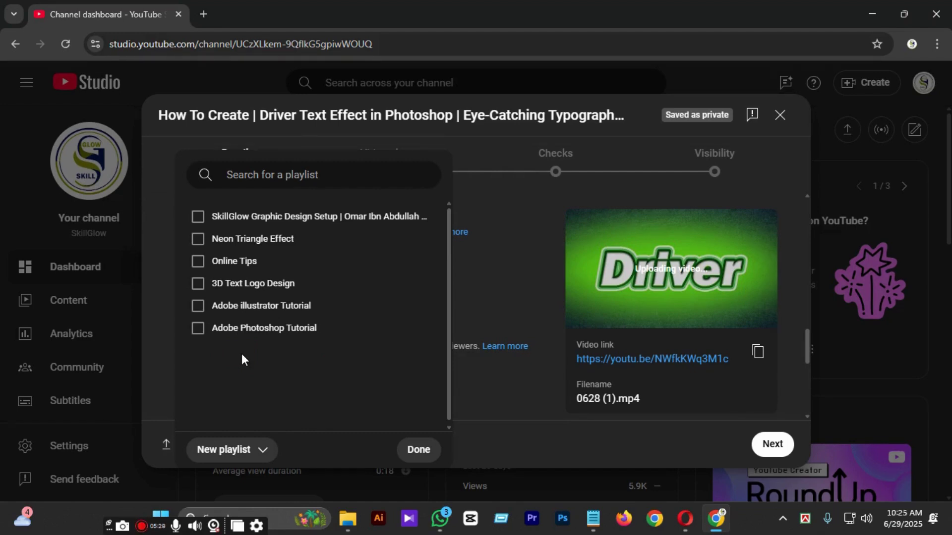
pyautogui.click(226, 451)
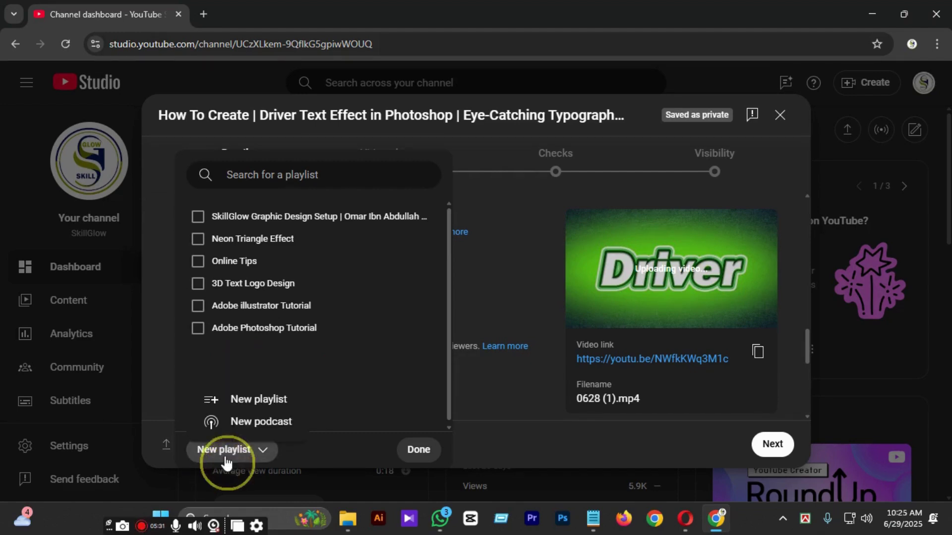
pyautogui.click(271, 402)
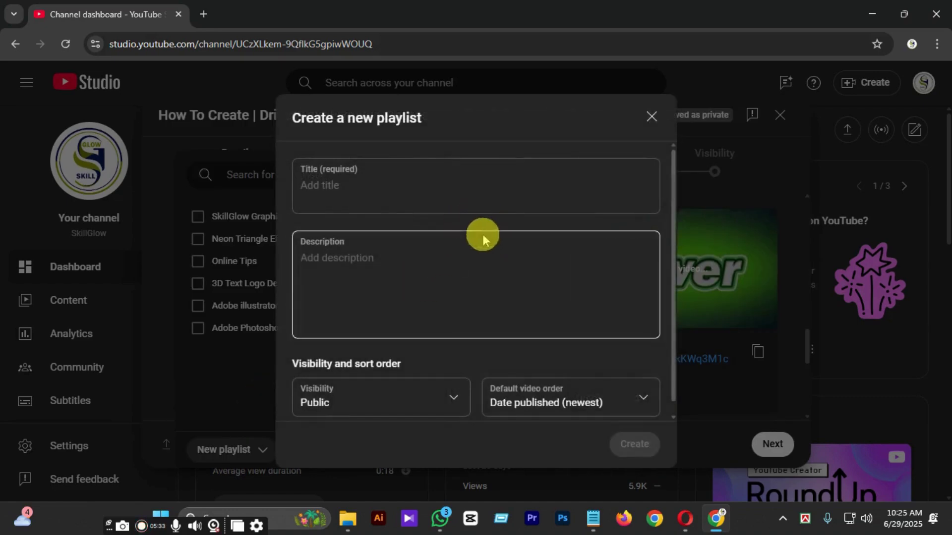
pyautogui.click(370, 182)
# Copy the words Text Effect from the title line of the Driver note in Notepad
pyautogui.click(586, 518)
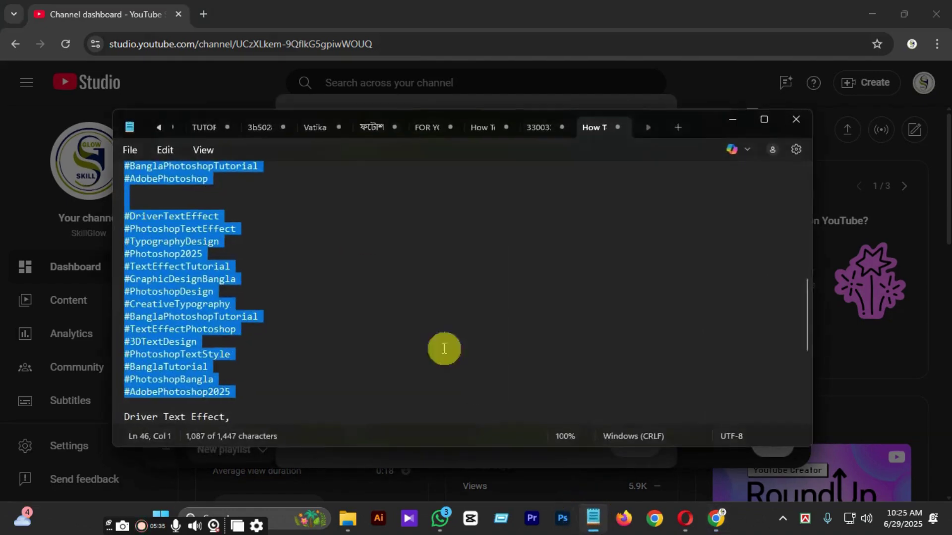
pyautogui.scroll(10, 442, 346)
pyautogui.click(380, 299)
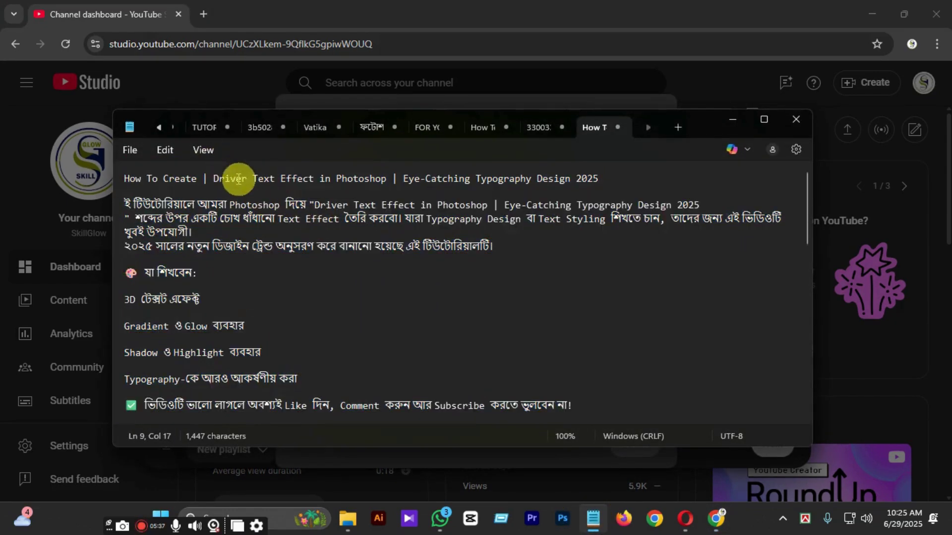
pyautogui.moveTo(253, 177); pyautogui.dragTo(320, 181)
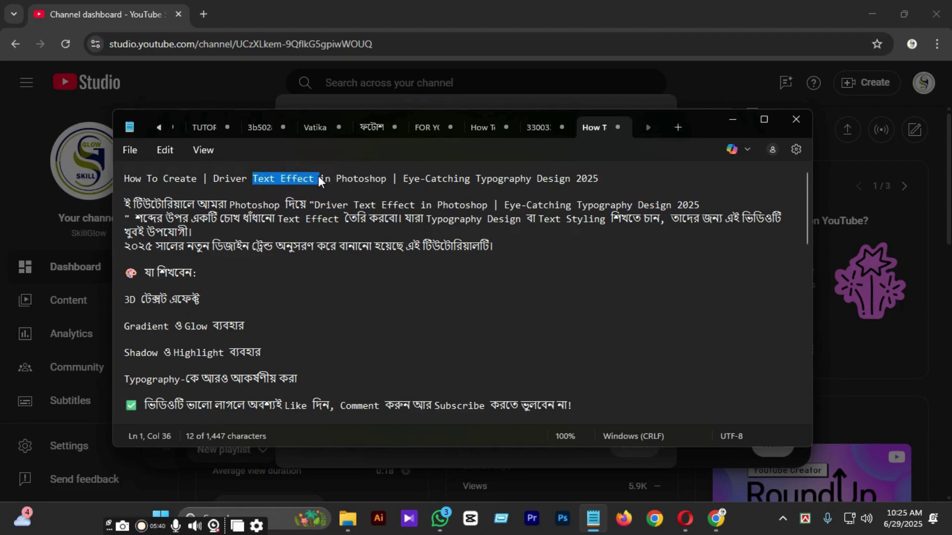
pyautogui.rightClick(261, 176)
pyautogui.click(307, 74)
# Paste Text Effect as the new playlist's title in YouTube Studio, create the playlist and assign the video to it
pyautogui.click(732, 119)
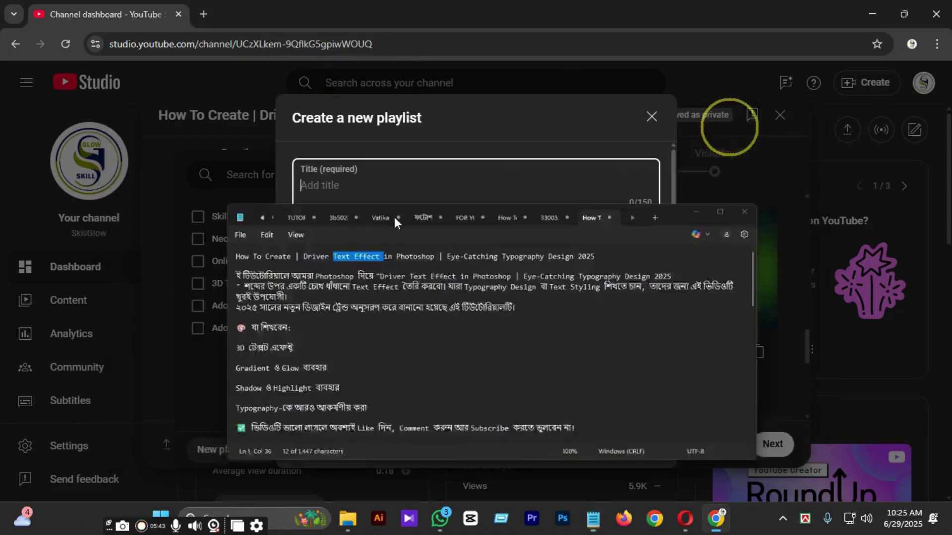
pyautogui.click(338, 188)
pyautogui.rightClick(338, 188)
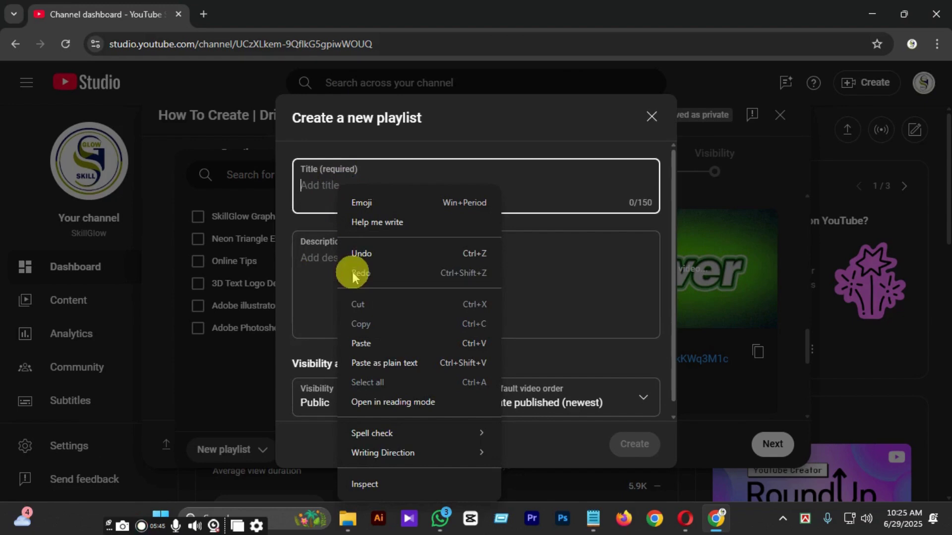
pyautogui.click(361, 339)
pyautogui.click(634, 445)
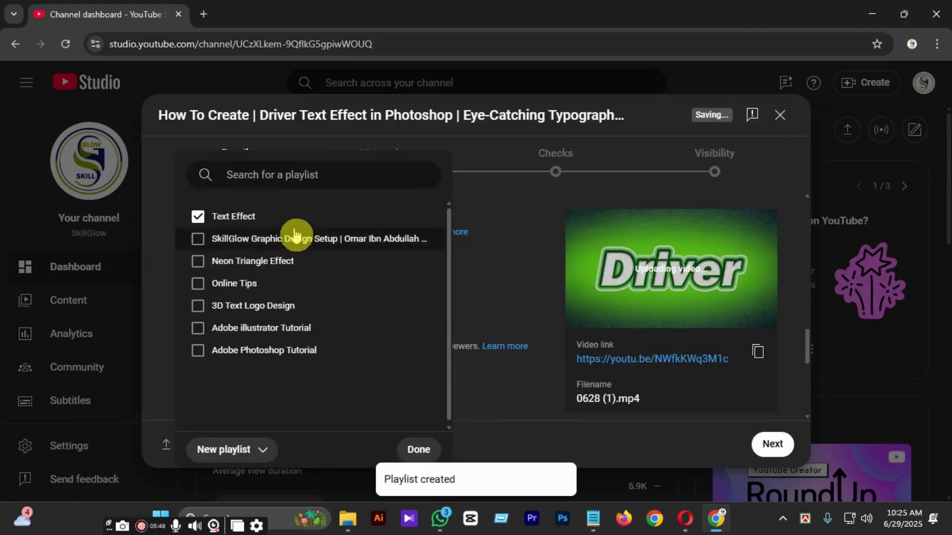
pyautogui.click(198, 218)
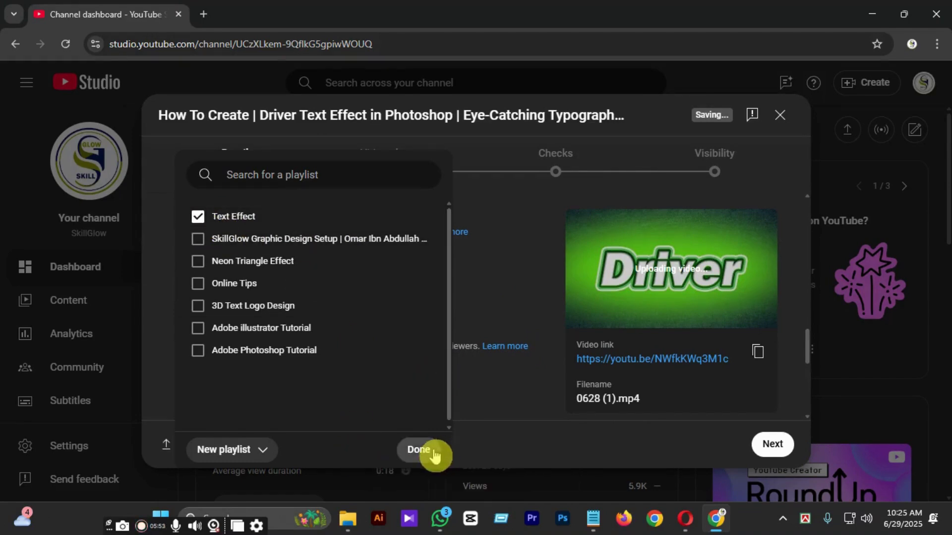
pyautogui.click(418, 449)
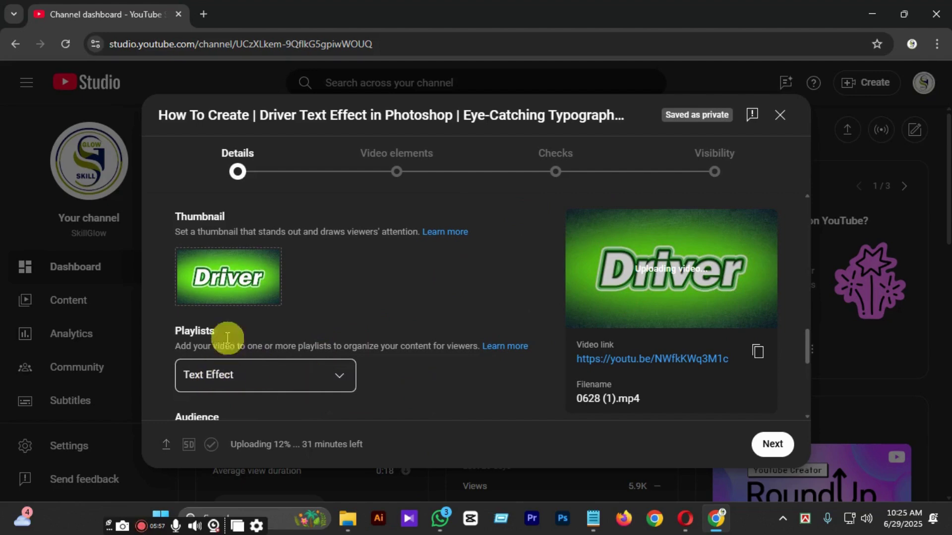
# Mark the video as not made for kids and expand the age restriction options
pyautogui.scroll(-5, 263, 365)
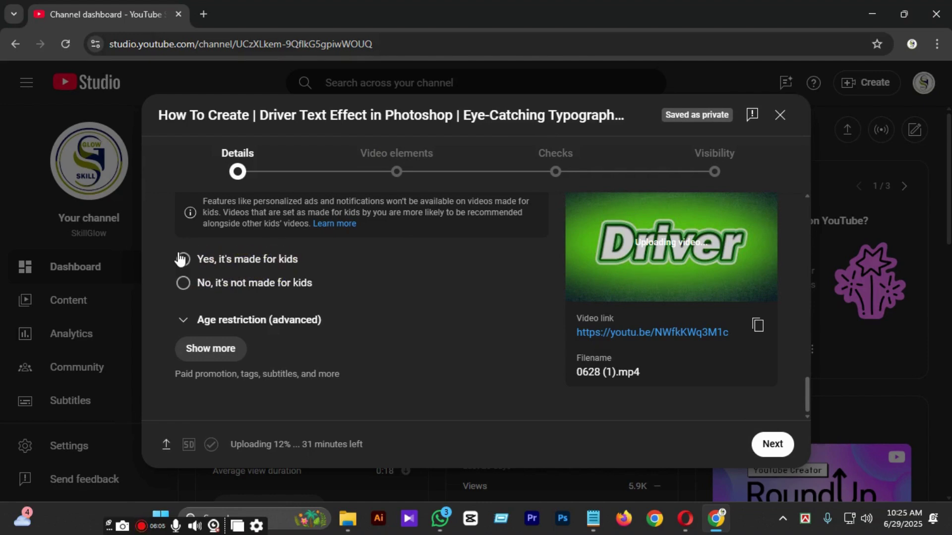
pyautogui.click(197, 294)
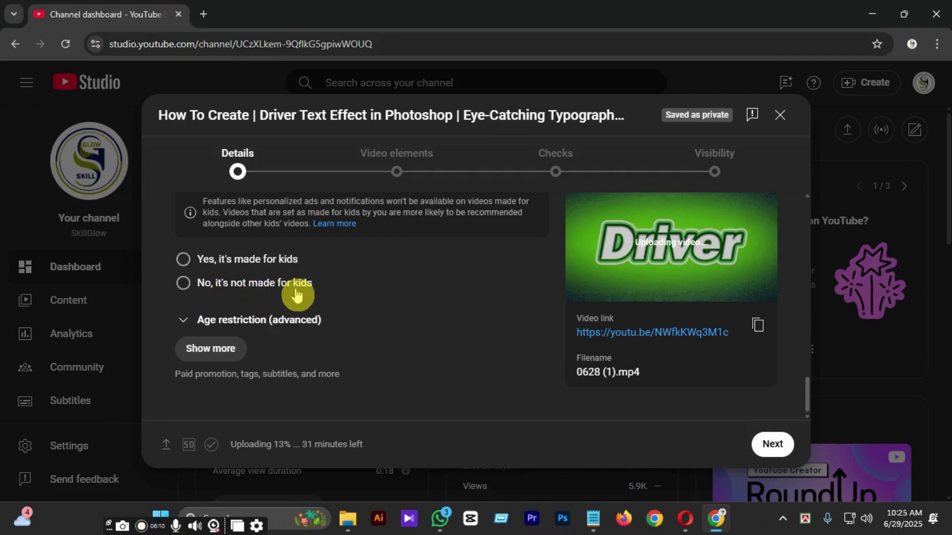
pyautogui.click(185, 289)
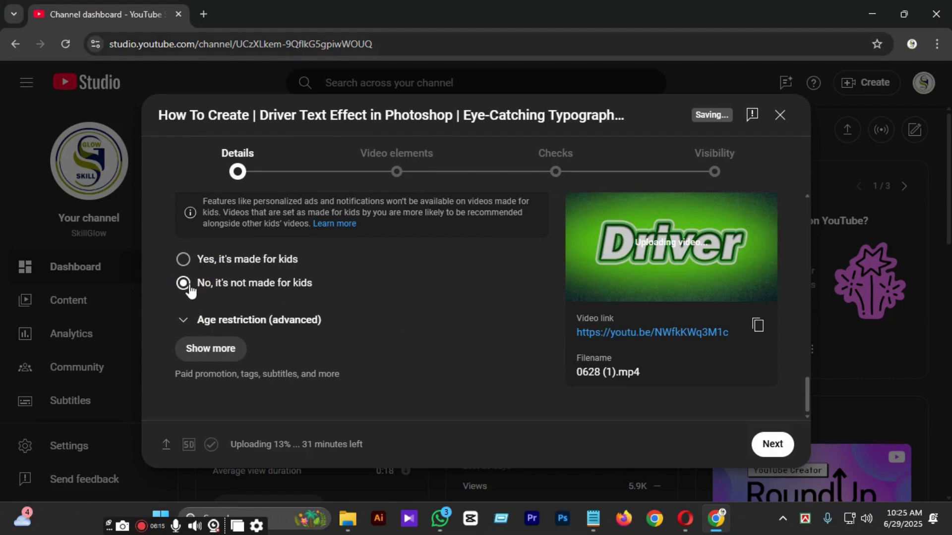
pyautogui.click(183, 321)
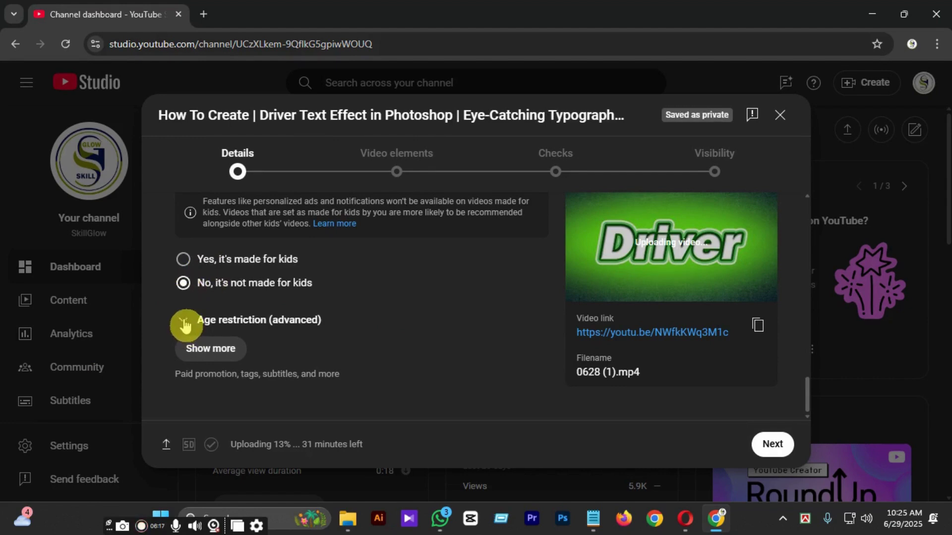
pyautogui.scroll(-2, 249, 335)
pyautogui.click(208, 360)
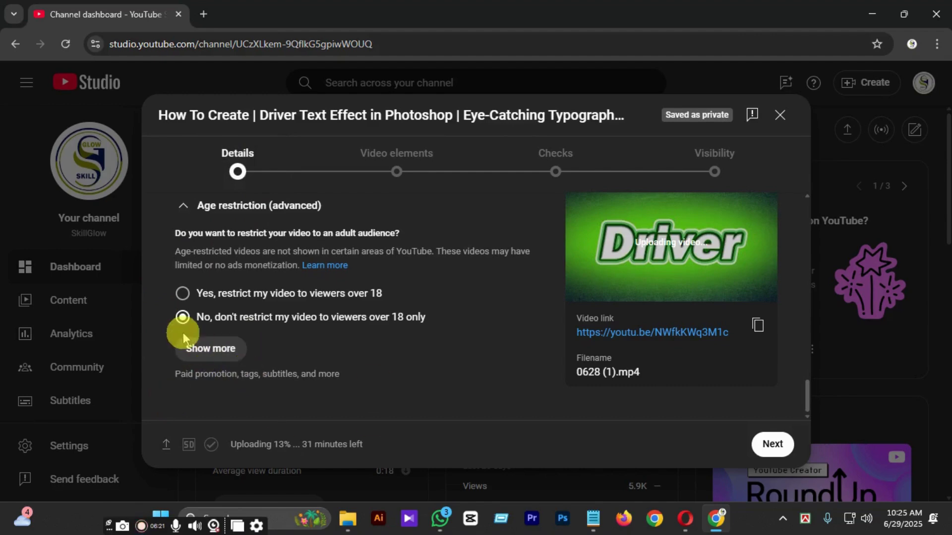
# Reveal the video's additional details and copy the Notepad tag list from Driver Text Effect through Design in Photoshop 2025
pyautogui.click(191, 360)
pyautogui.scroll(-5, 303, 298)
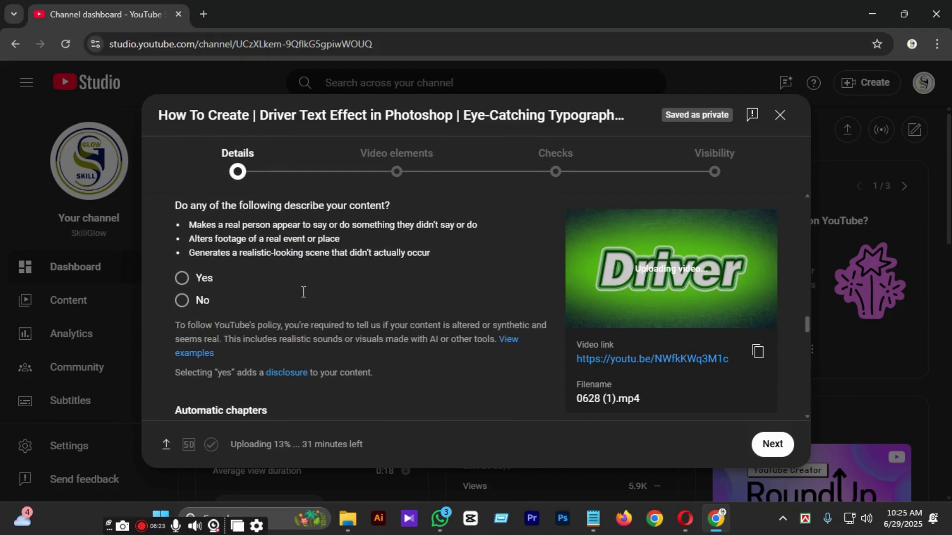
pyautogui.scroll(-10, 184, 321)
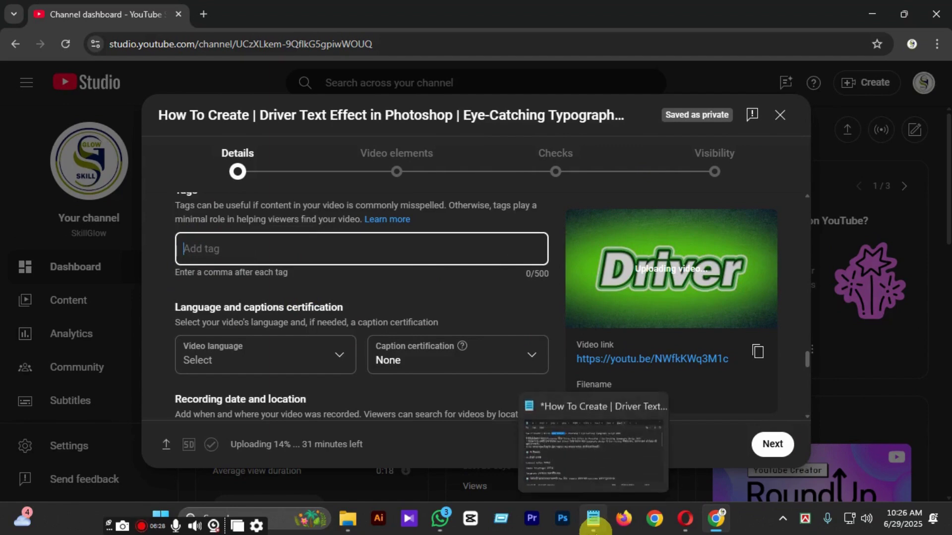
pyautogui.click(590, 446)
pyautogui.scroll(-15, 244, 307)
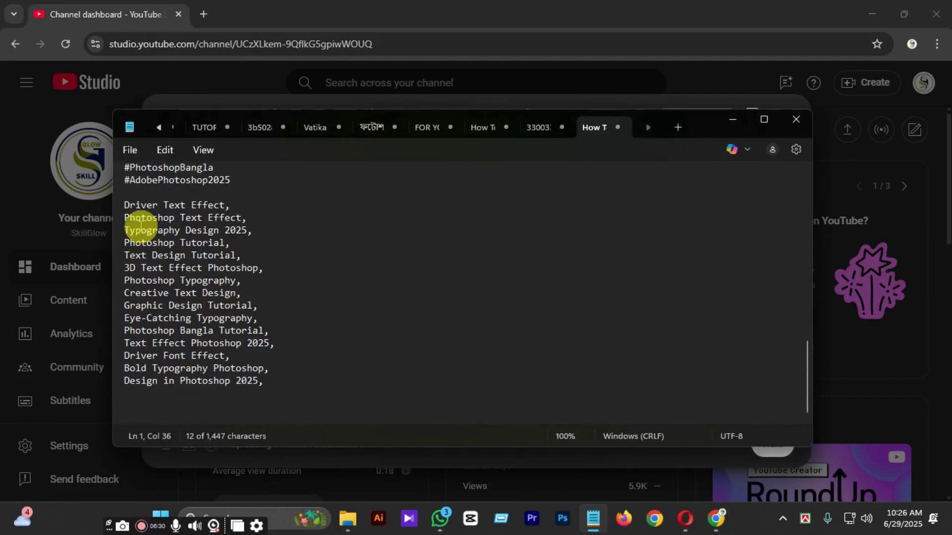
pyautogui.moveTo(126, 205); pyautogui.dragTo(270, 391)
pyautogui.rightClick(180, 288)
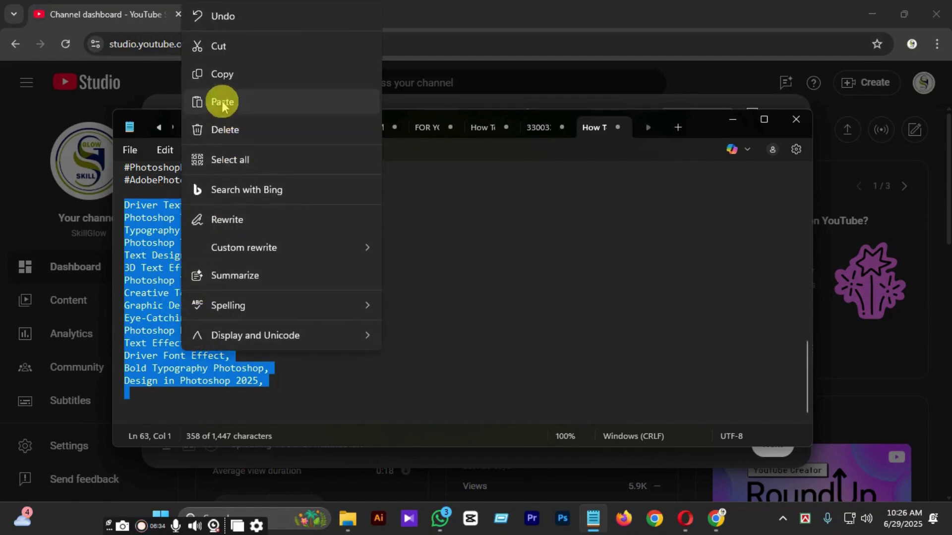
pyautogui.click(235, 77)
pyautogui.click(732, 124)
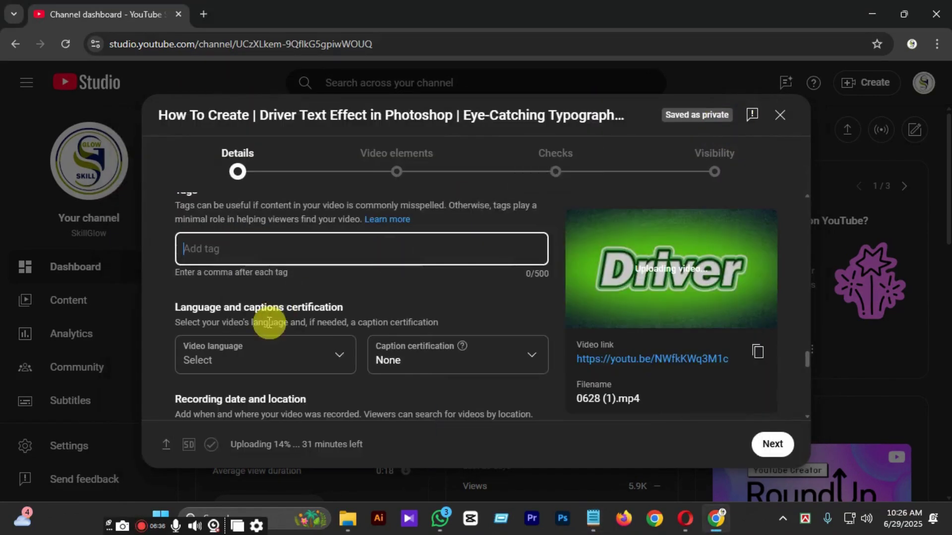
# Paste the copied comma-separated keywords into the video's Tags field
pyautogui.rightClick(233, 252)
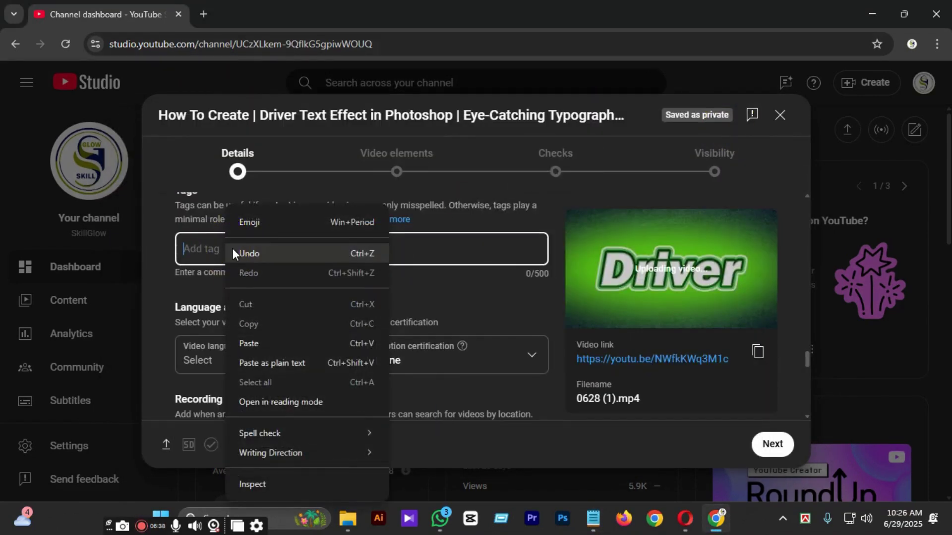
pyautogui.click(205, 253)
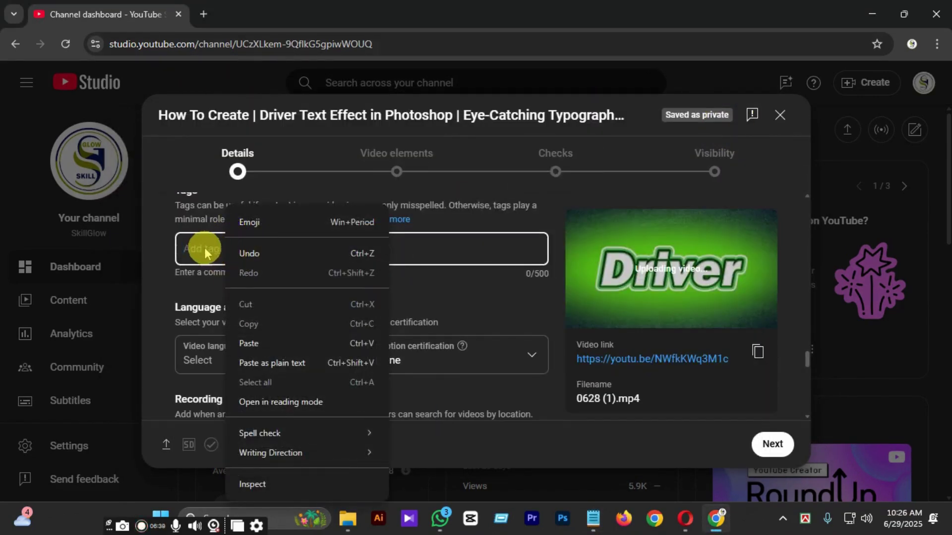
pyautogui.click(243, 344)
# Set the video language to Bangla and the video location to Bangladesh
pyautogui.scroll(-5, 357, 323)
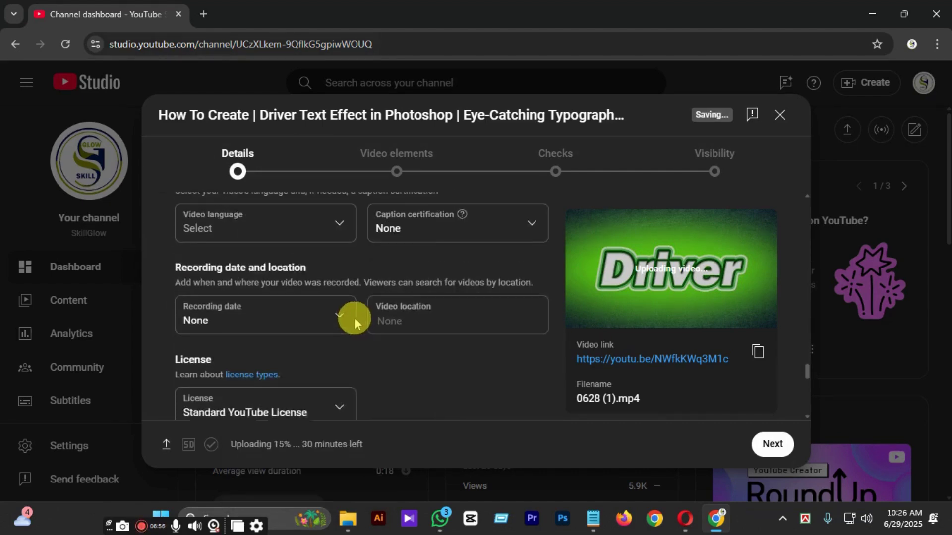
pyautogui.click(244, 238)
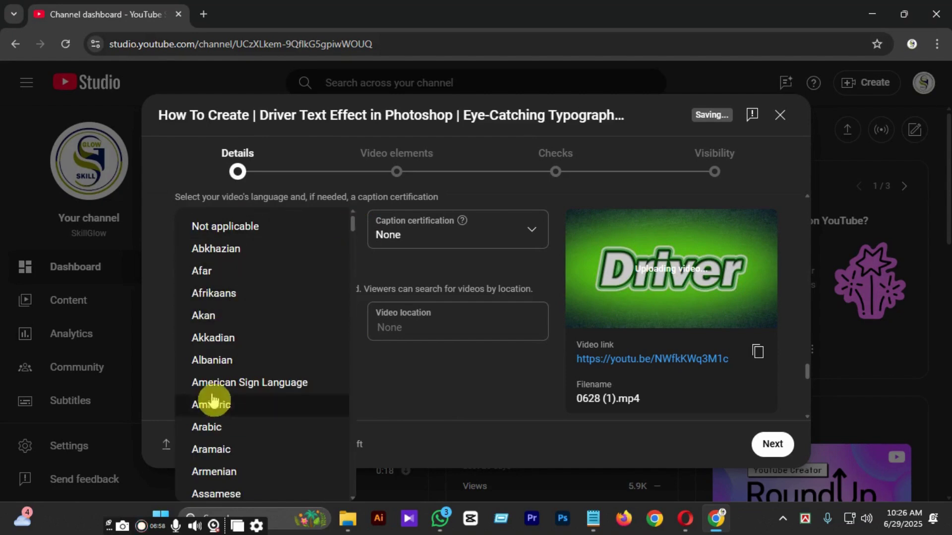
pyautogui.scroll(-3, 234, 403)
pyautogui.click(249, 440)
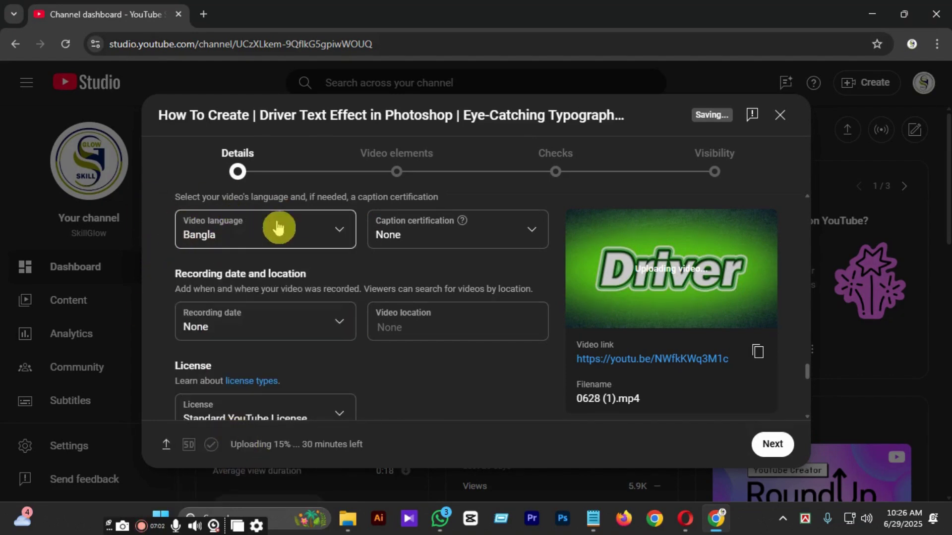
pyautogui.click(406, 327)
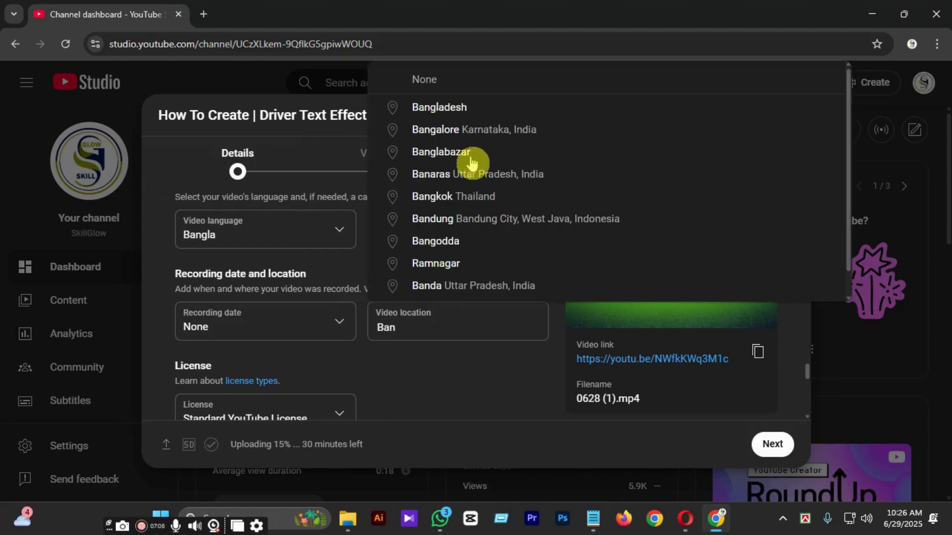
pyautogui.click(466, 108)
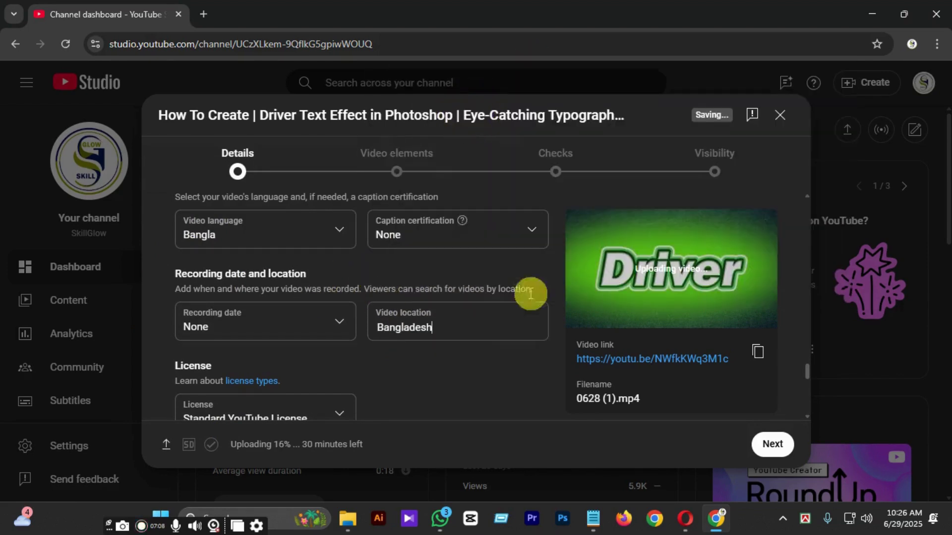
pyautogui.scroll(-7, 381, 297)
pyautogui.scroll(-3, 335, 302)
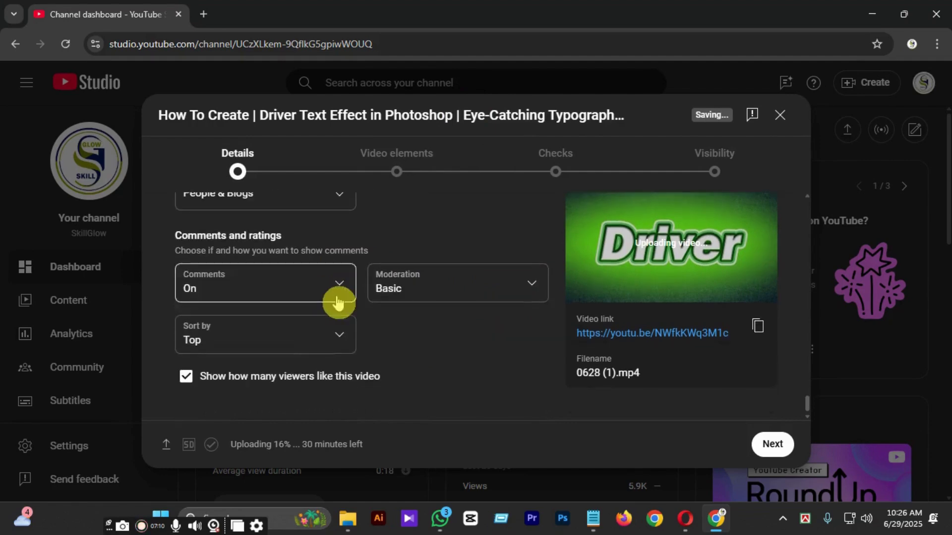
pyautogui.scroll(10, 342, 303)
pyautogui.scroll(15, 268, 321)
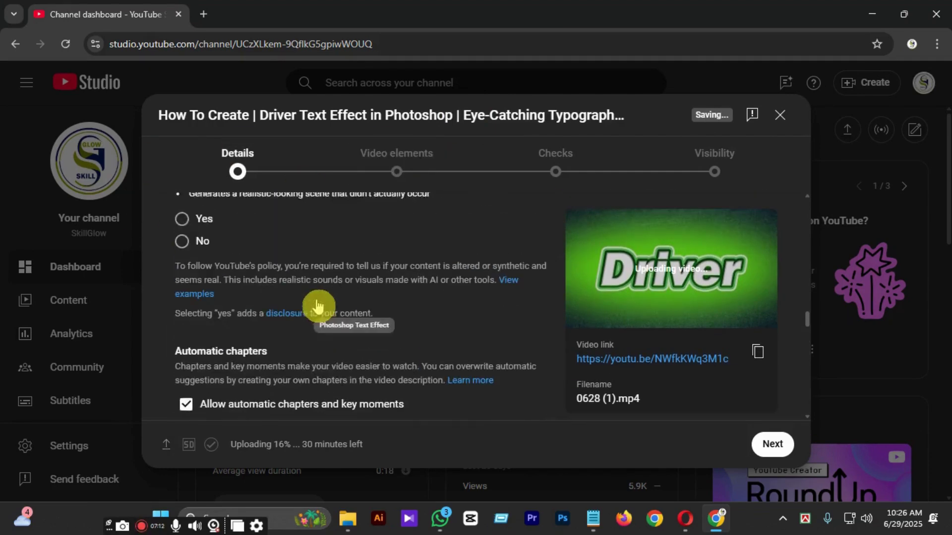
# Review the completed video details, move on to Video elements and open the end screen editor
pyautogui.scroll(5, 360, 281)
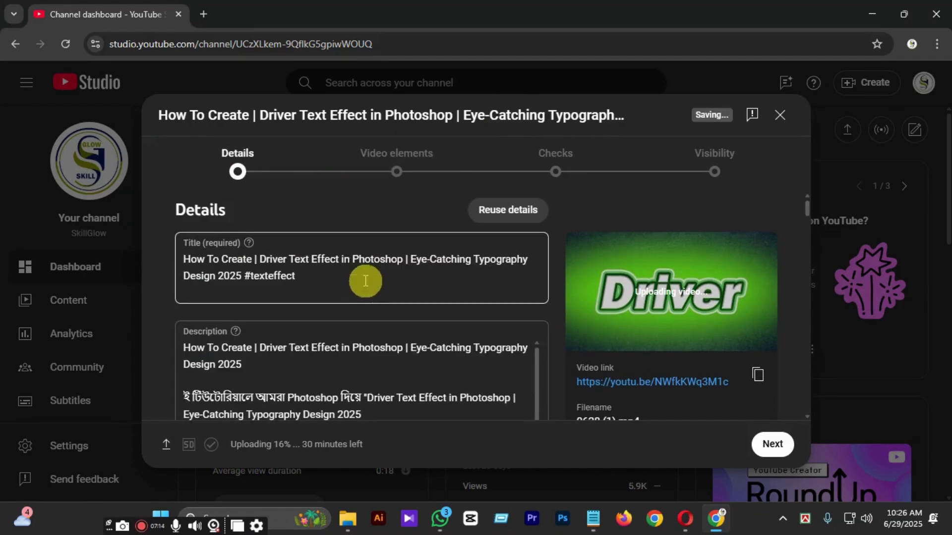
pyautogui.scroll(-5, 444, 337)
pyautogui.scroll(10, 443, 337)
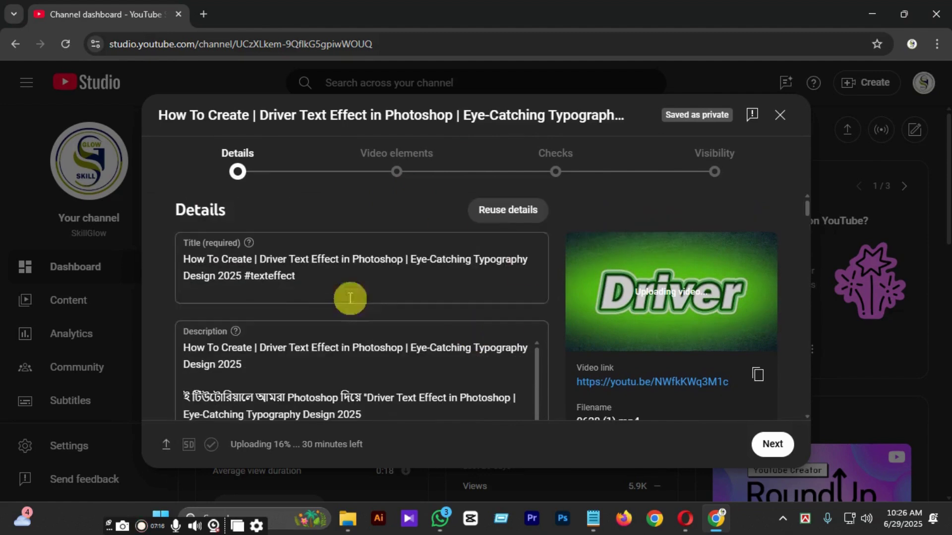
pyautogui.click(407, 178)
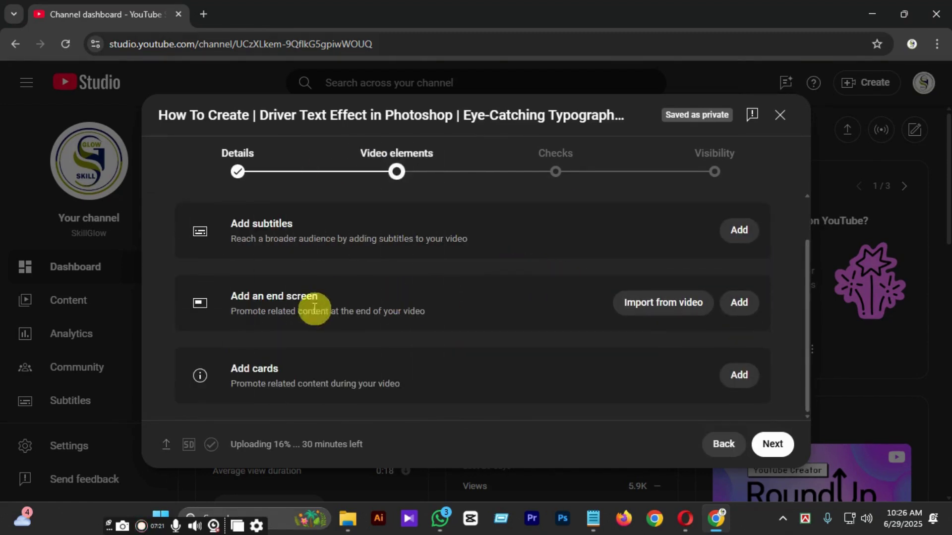
pyautogui.scroll(2, 418, 277)
pyautogui.click(747, 364)
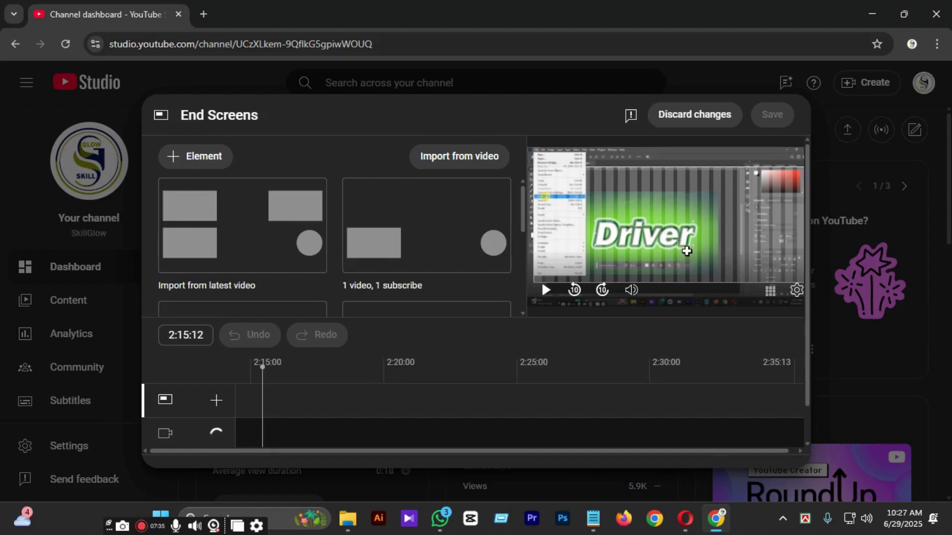
# Apply the end screen layout imported from the latest video
pyautogui.scroll(-3, 347, 258)
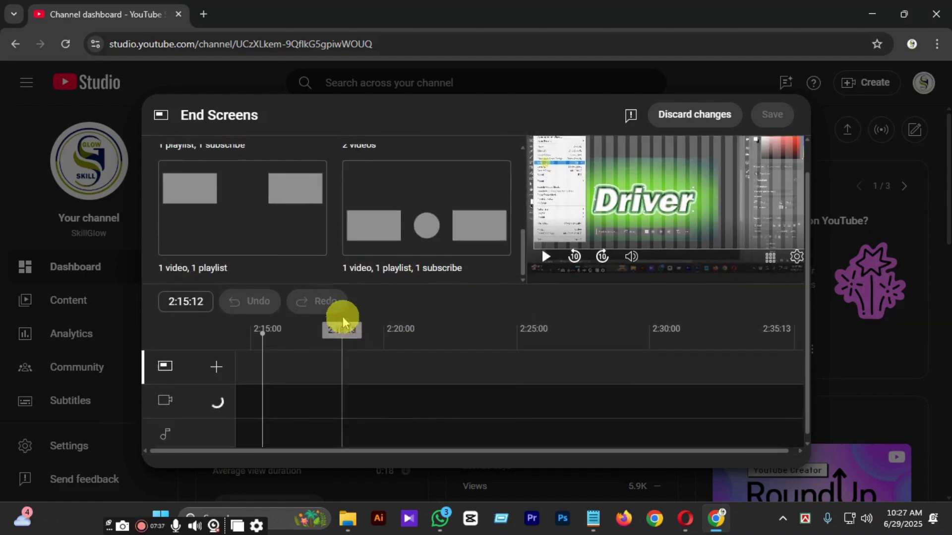
pyautogui.scroll(1, 342, 319)
pyautogui.click(247, 244)
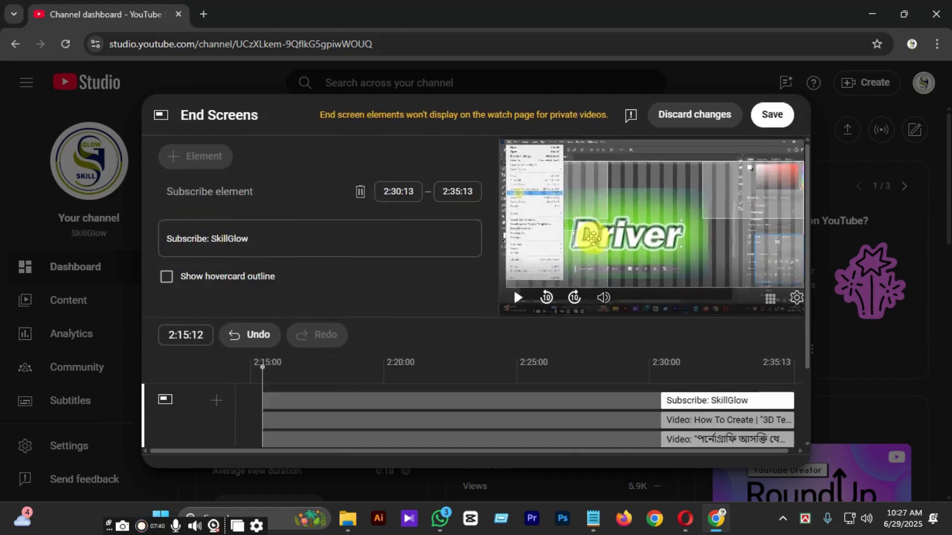
# Preview the imported end screen at 2:33:19 and examine its subscribe and video elements one by one
pyautogui.scroll(-2, 629, 376)
pyautogui.moveTo(683, 290); pyautogui.dragTo(637, 289)
pyautogui.scroll(2, 649, 302)
pyautogui.moveTo(639, 372); pyautogui.dragTo(745, 376)
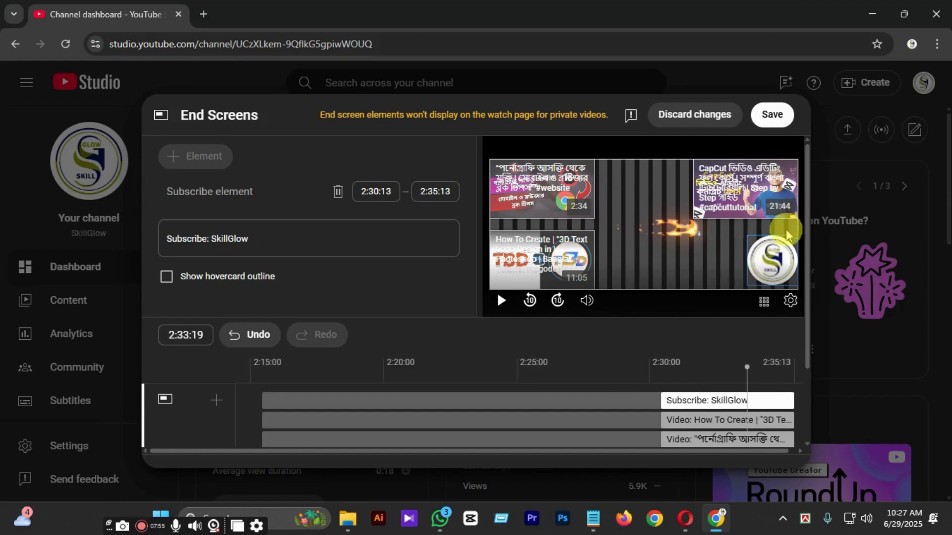
pyautogui.scroll(-2, 589, 267)
pyautogui.scroll(2, 560, 237)
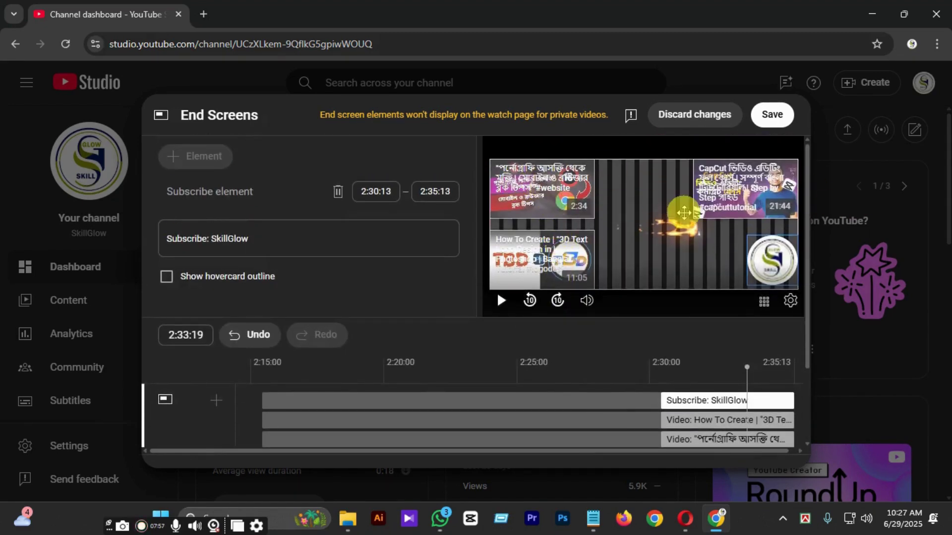
pyautogui.click(534, 201)
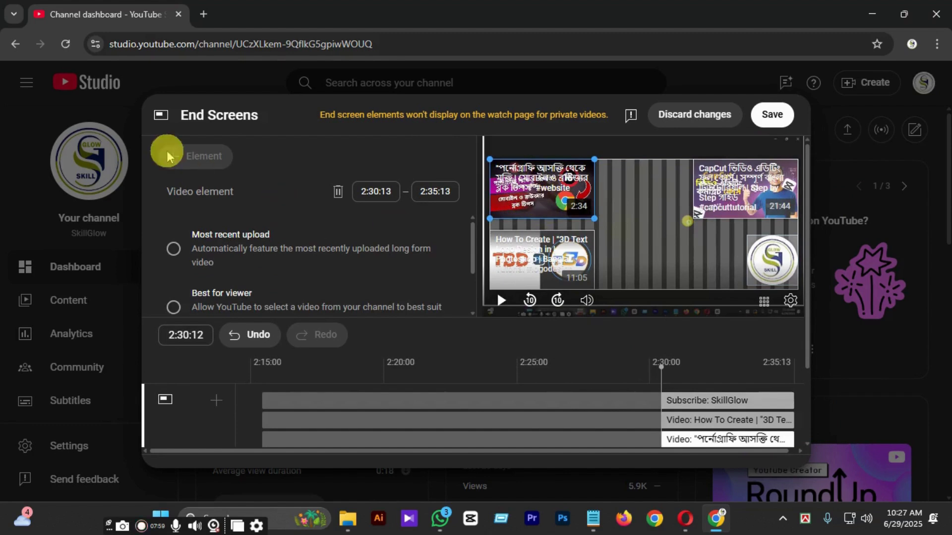
pyautogui.click(468, 395)
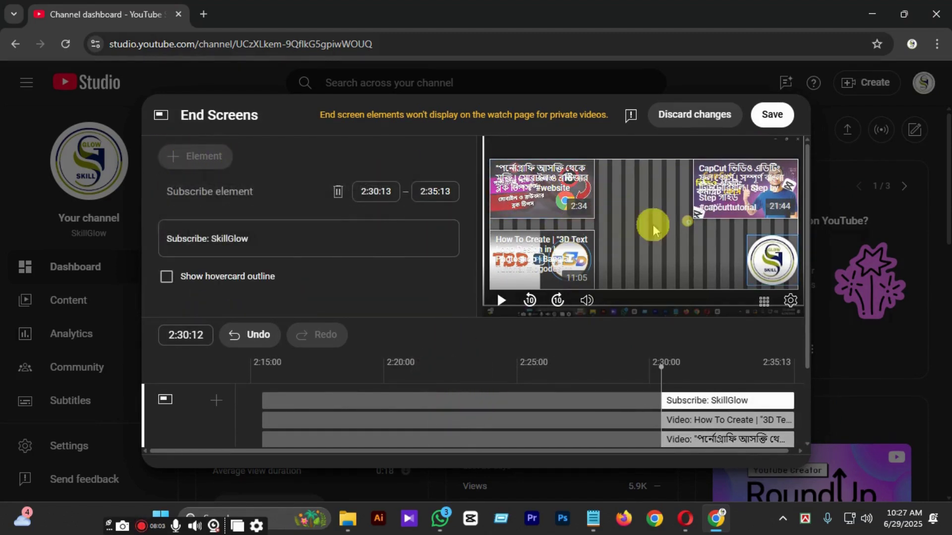
pyautogui.click(675, 419)
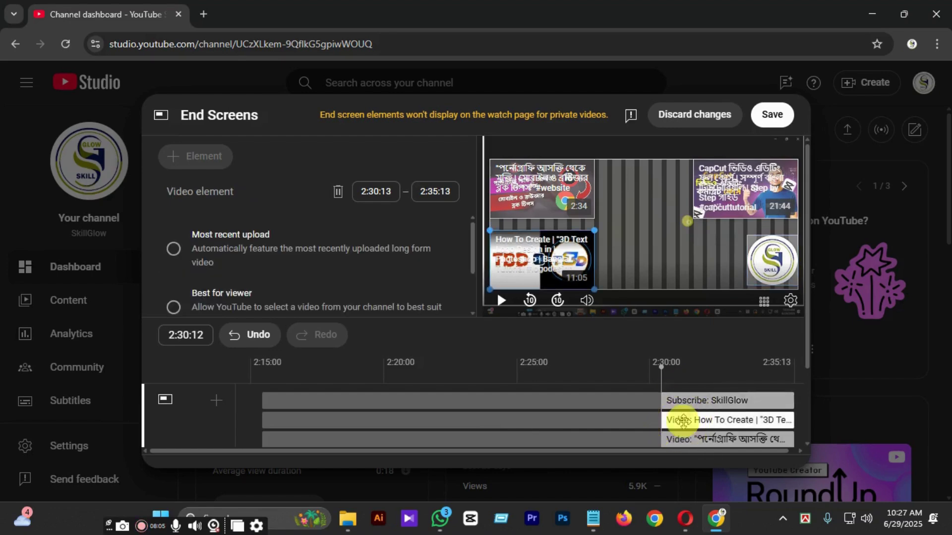
pyautogui.scroll(-2, 463, 197)
pyautogui.scroll(2, 475, 198)
# Replace the 2:34-long video element with the specific video How To Create Neon Triangle Effect
pyautogui.click(533, 185)
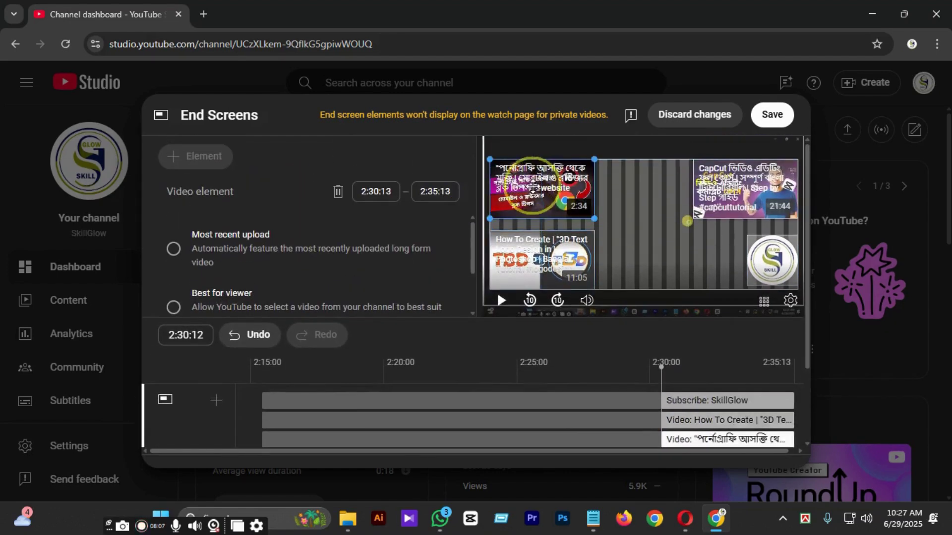
pyautogui.scroll(-2, 199, 282)
pyautogui.click(197, 286)
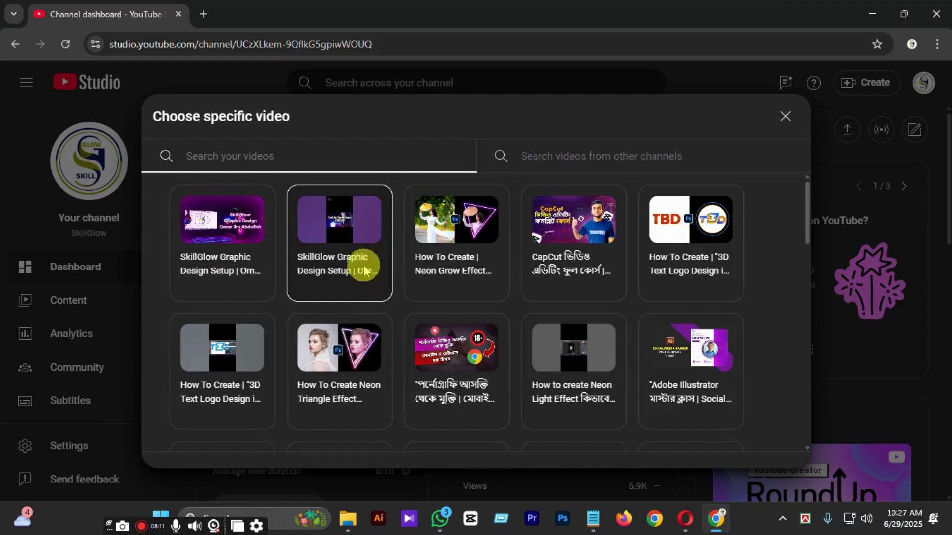
pyautogui.click(339, 356)
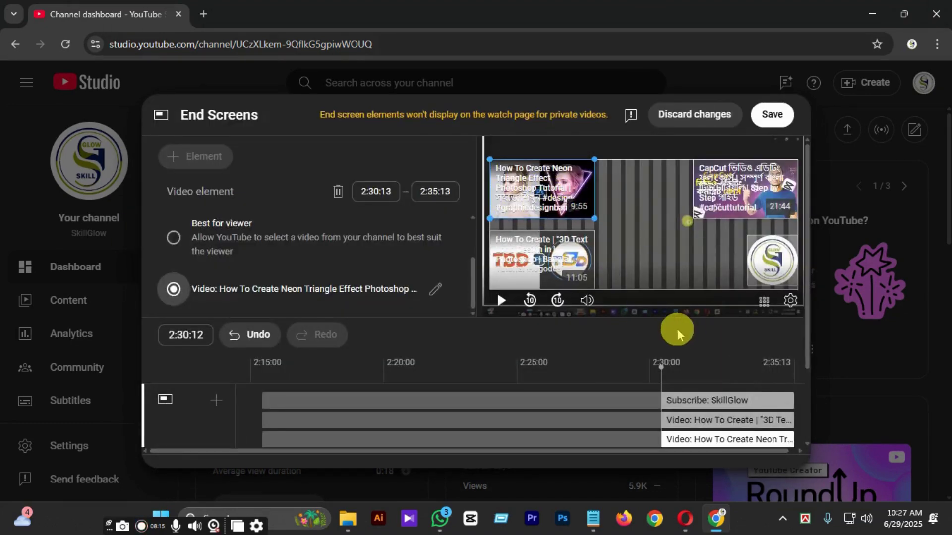
# Check the 3D Text Logo Design video element and save the end screen
pyautogui.click(596, 267)
pyautogui.scroll(-2, 187, 245)
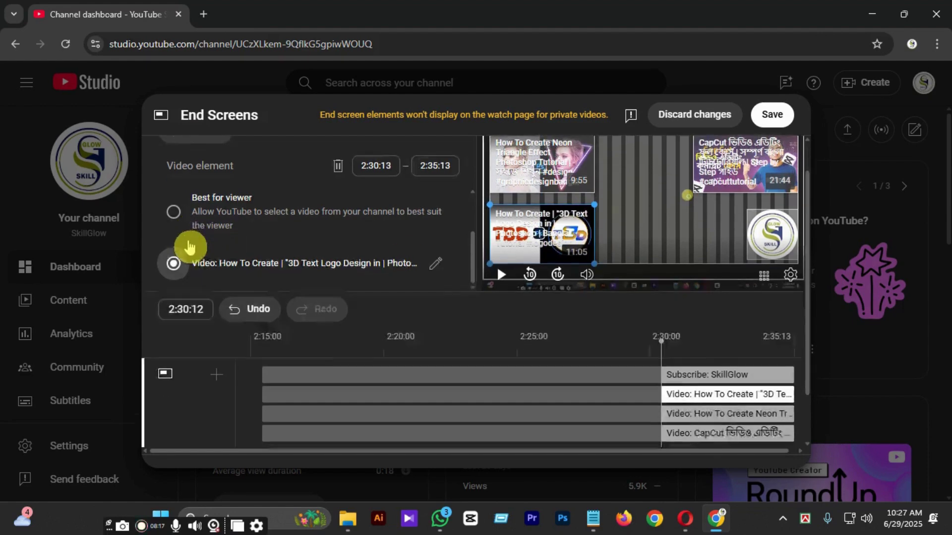
pyautogui.scroll(2, 585, 281)
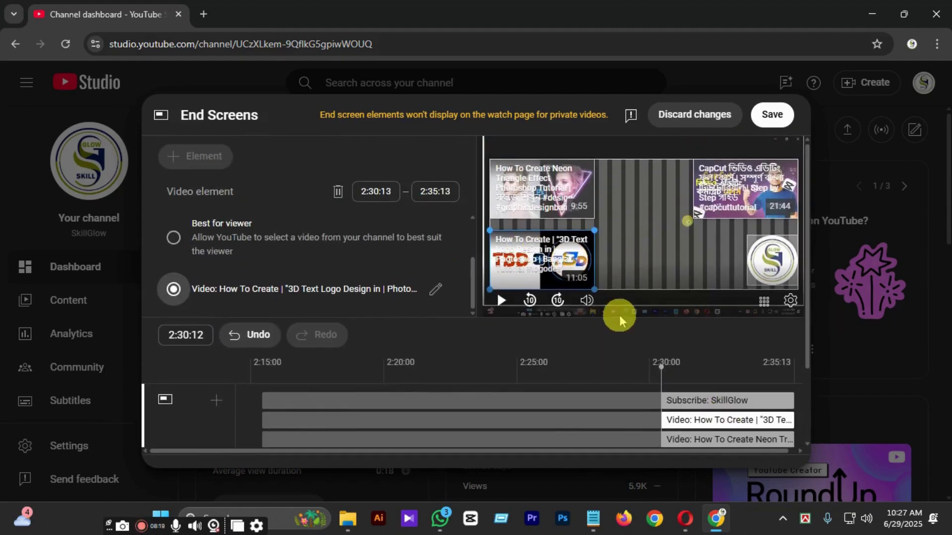
pyautogui.scroll(-2, 644, 335)
pyautogui.scroll(2, 495, 314)
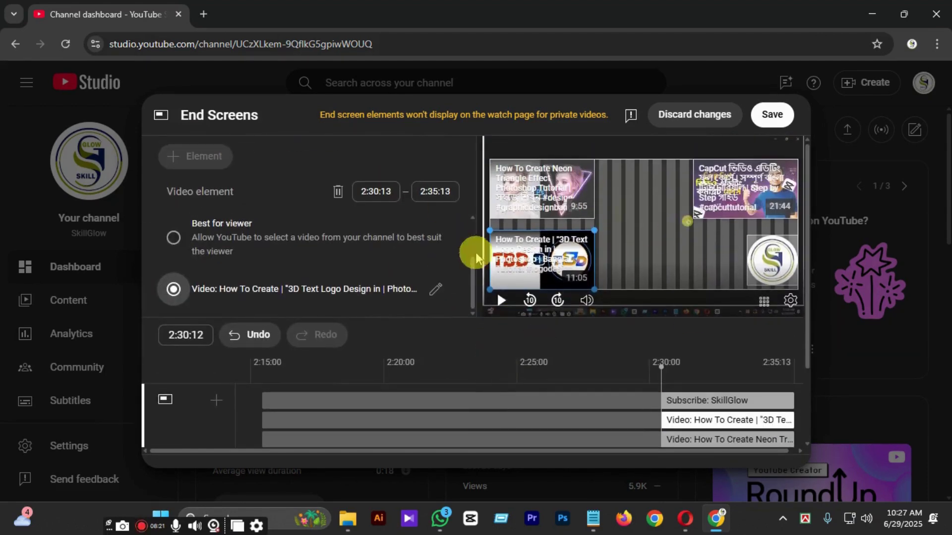
pyautogui.click(771, 115)
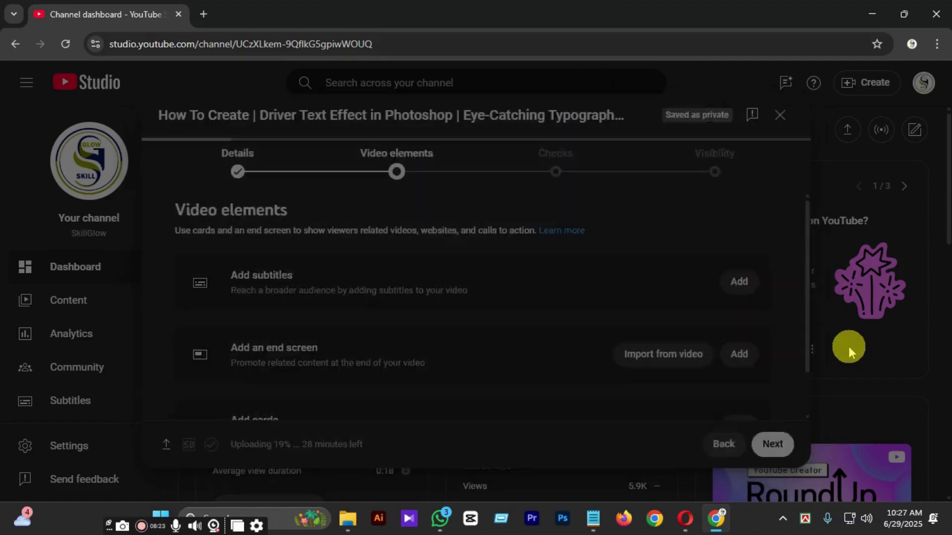
# Open the cards editor and add a playlist card for Neon Triangle Effect at 0:07:12
pyautogui.scroll(-1, 740, 347)
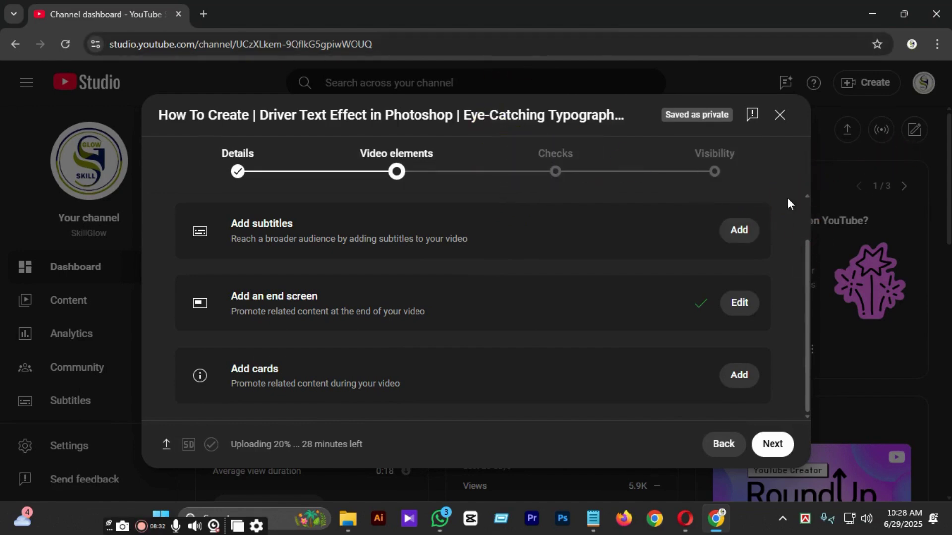
pyautogui.click(739, 375)
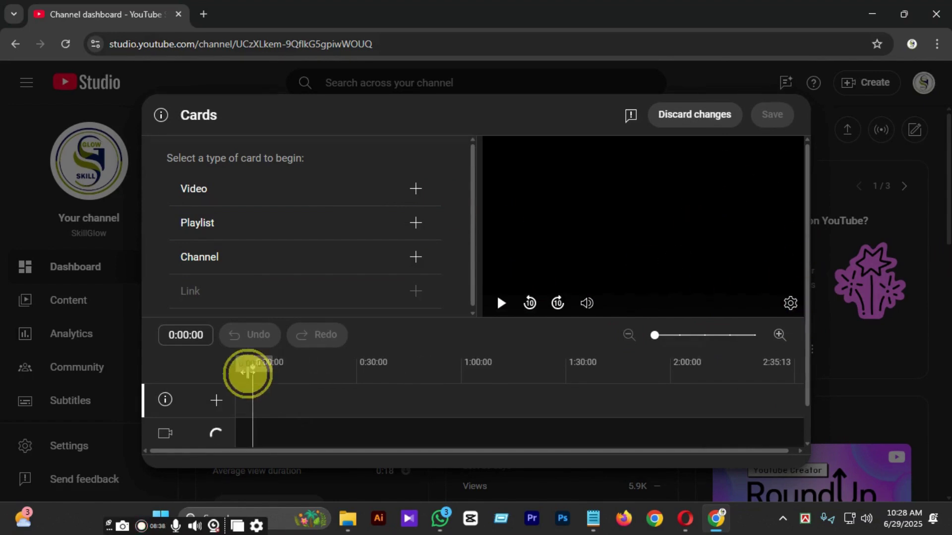
pyautogui.moveTo(244, 374); pyautogui.dragTo(276, 378)
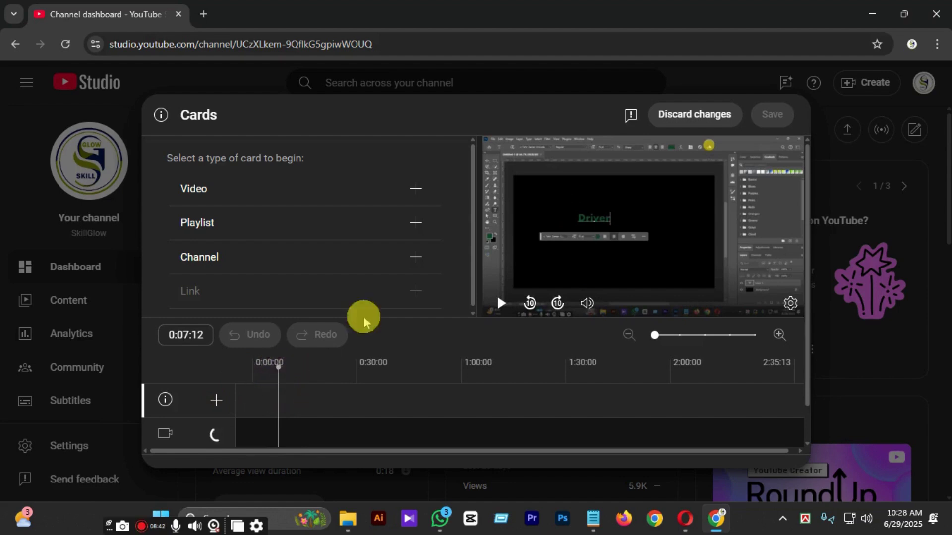
pyautogui.click(206, 200)
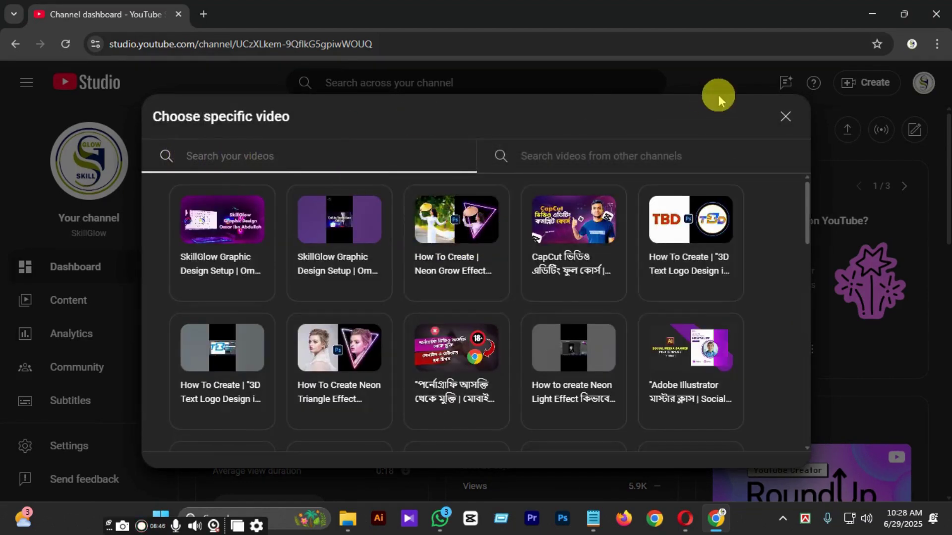
pyautogui.click(785, 117)
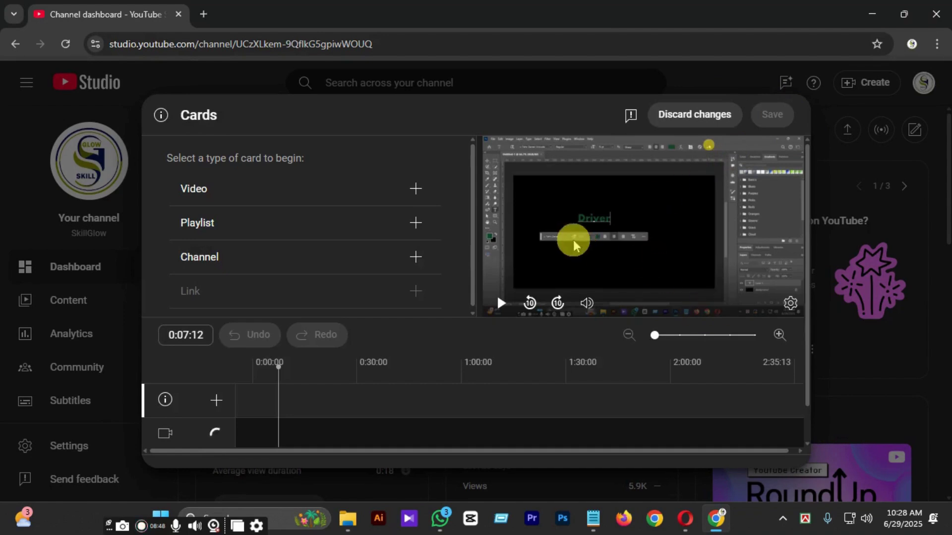
pyautogui.click(307, 214)
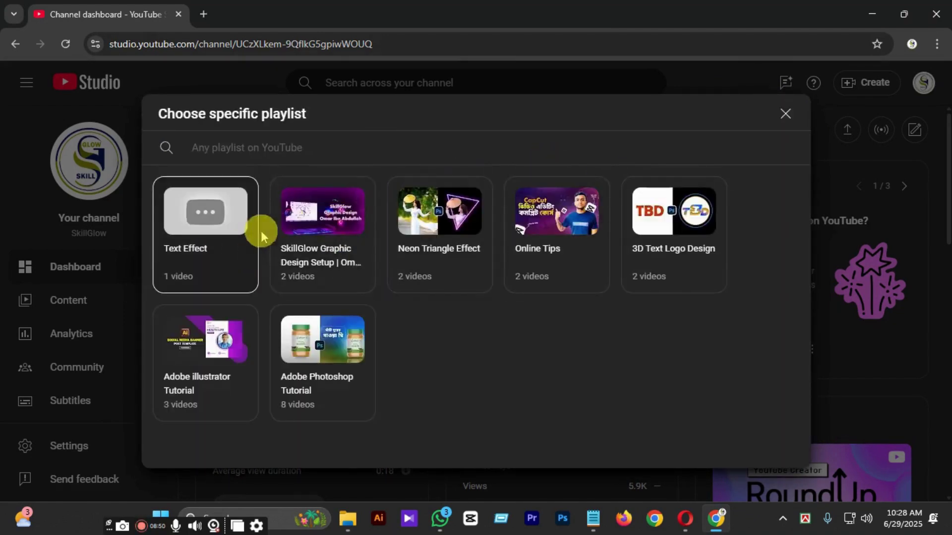
pyautogui.click(448, 225)
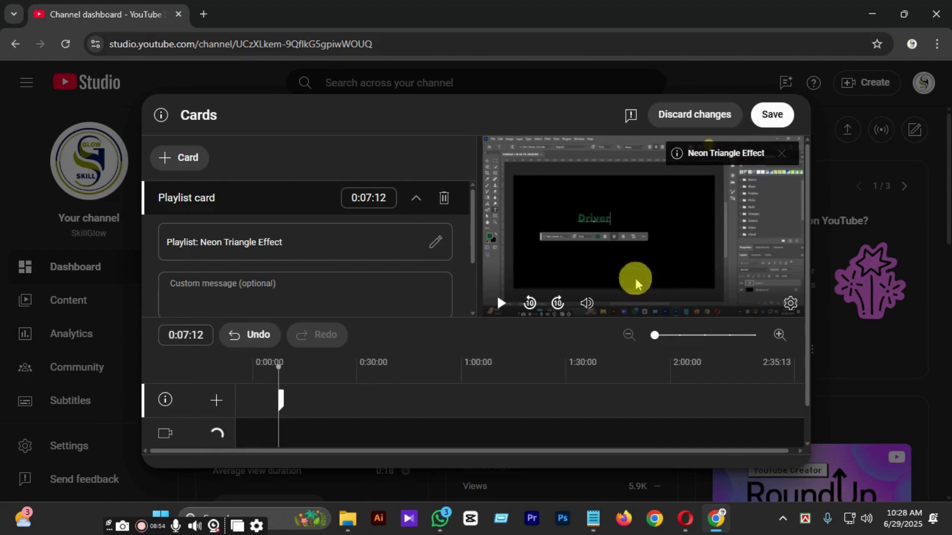
# Move the Neon Triangle Effect card to 0:04:00 and add an Online Tips playlist card at 1:06:12
pyautogui.moveTo(280, 399)
pyautogui.mouseDown()
pyautogui.moveTo(262, 395)
pyautogui.moveTo(484, 390)
pyautogui.mouseUp()
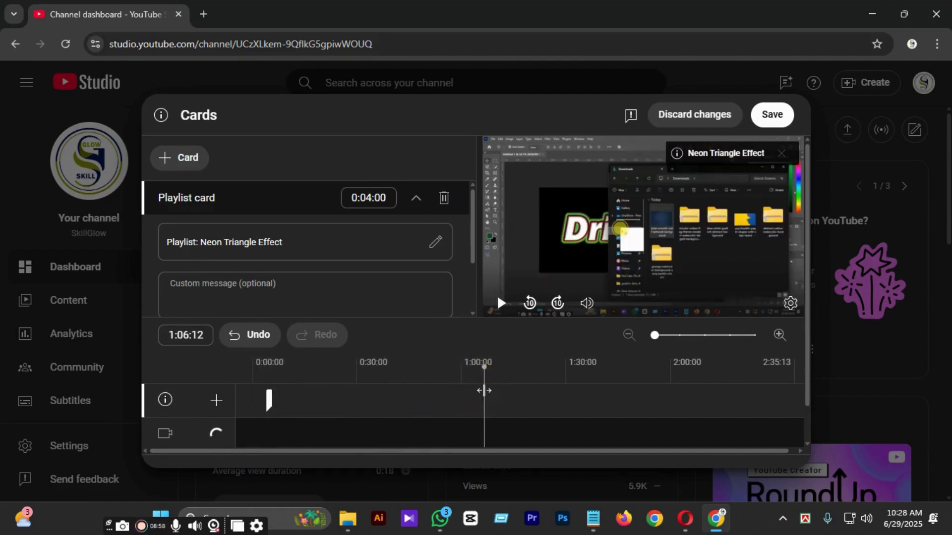
pyautogui.click(187, 158)
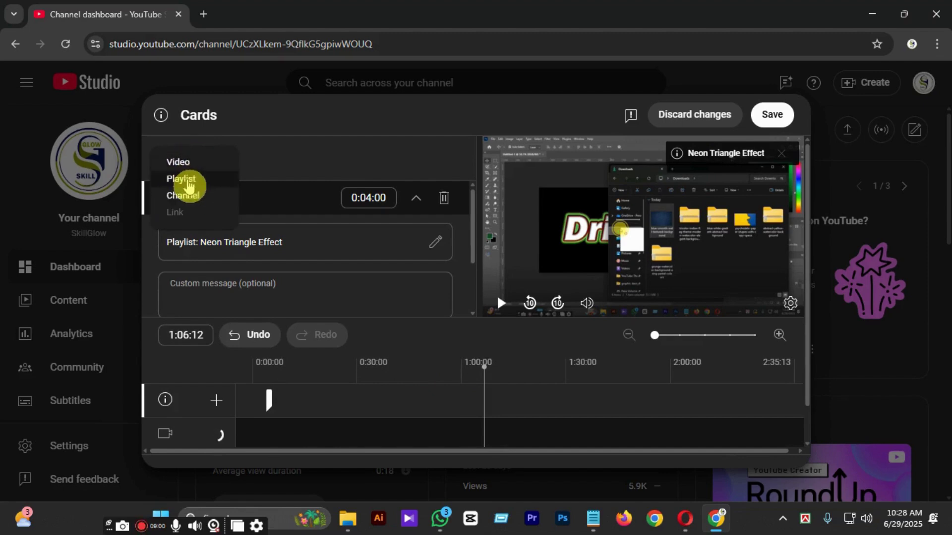
pyautogui.click(188, 179)
pyautogui.click(568, 237)
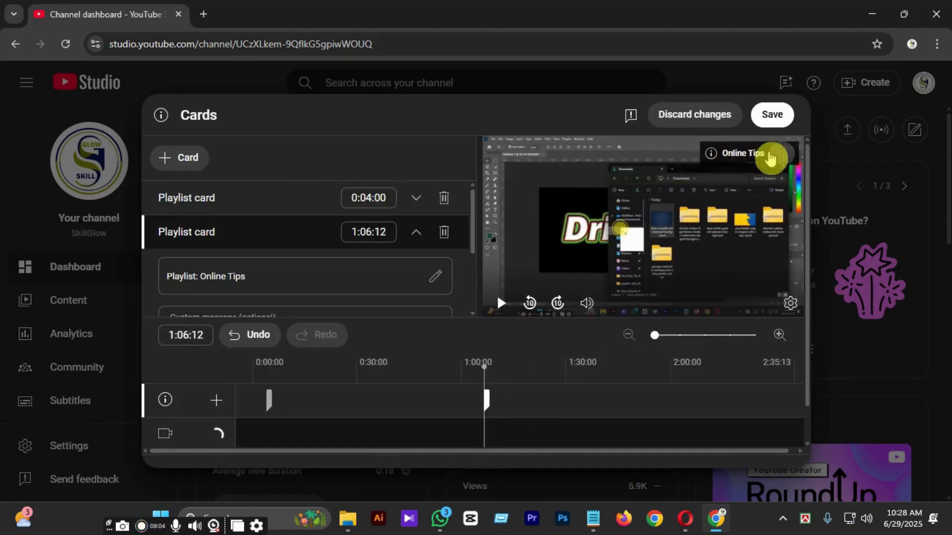
# Add an Adobe Photoshop Tutorial playlist card, placing it at 1:30:00, and shift the Online Tips card to 0:49:18
pyautogui.click(656, 389)
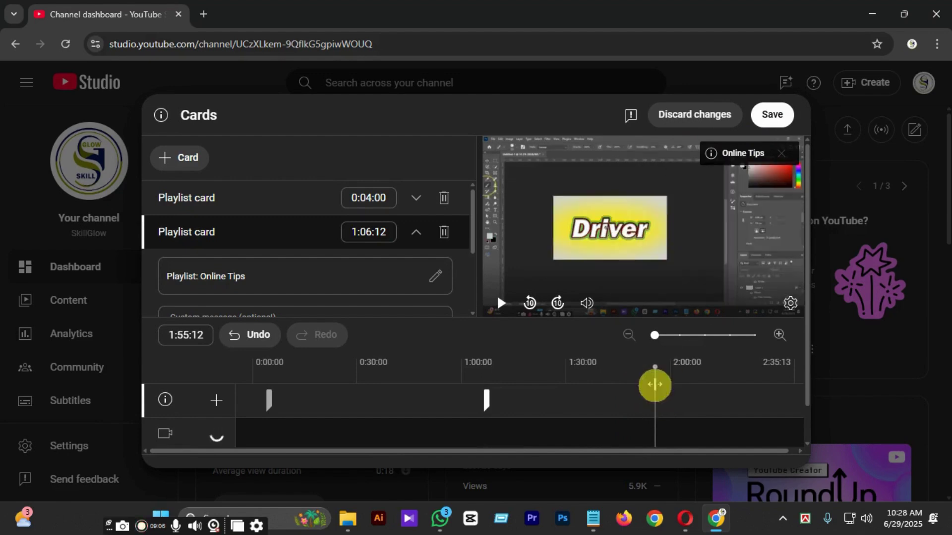
pyautogui.click(196, 159)
pyautogui.click(184, 180)
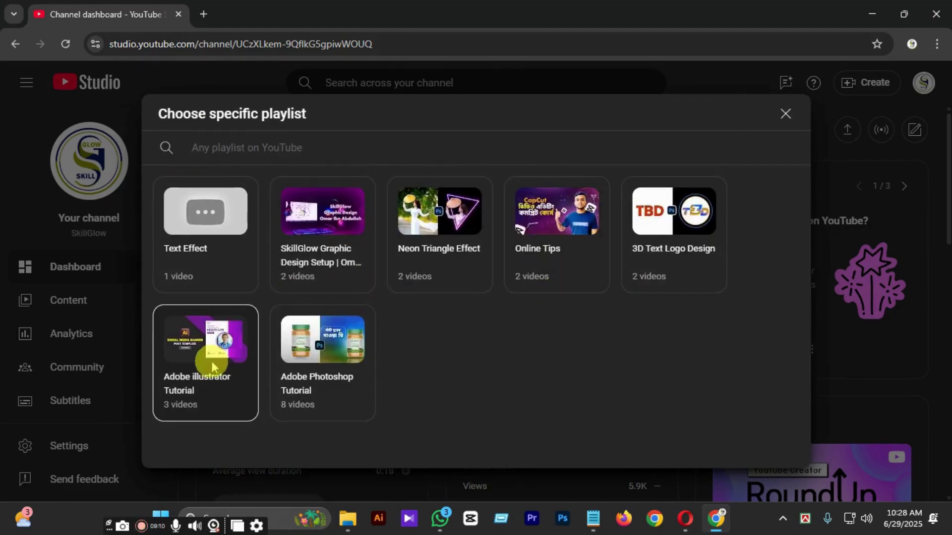
pyautogui.click(293, 349)
pyautogui.moveTo(483, 396)
pyautogui.mouseDown()
pyautogui.moveTo(384, 399)
pyautogui.moveTo(427, 400)
pyautogui.mouseUp()
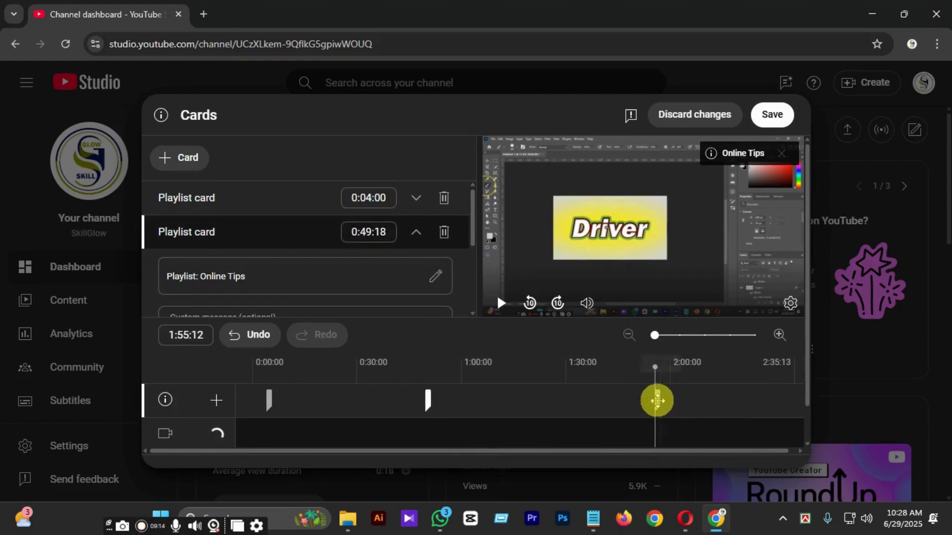
pyautogui.moveTo(657, 399); pyautogui.dragTo(567, 400)
# Add a playlist card for Adobe illustrator Tutorial at 2:24:06
pyautogui.click(754, 389)
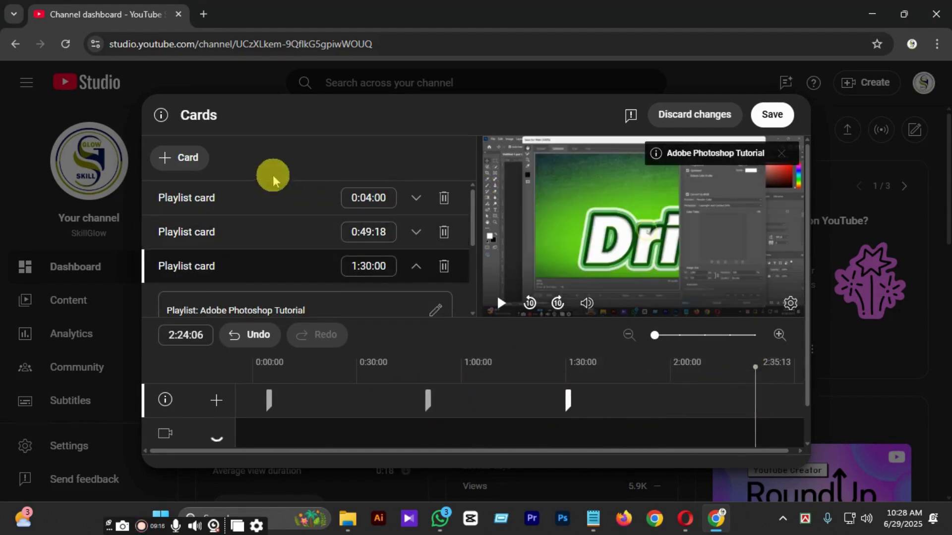
pyautogui.click(216, 158)
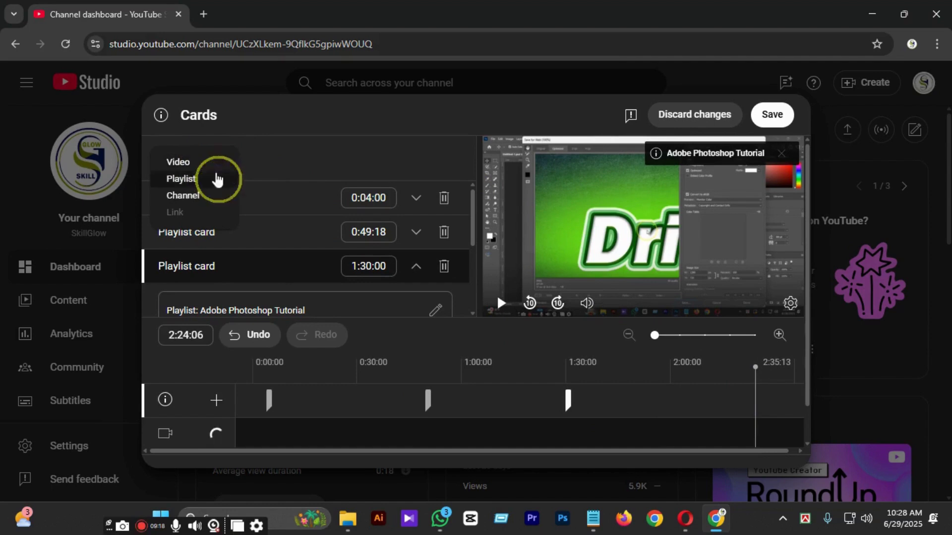
pyautogui.click(214, 178)
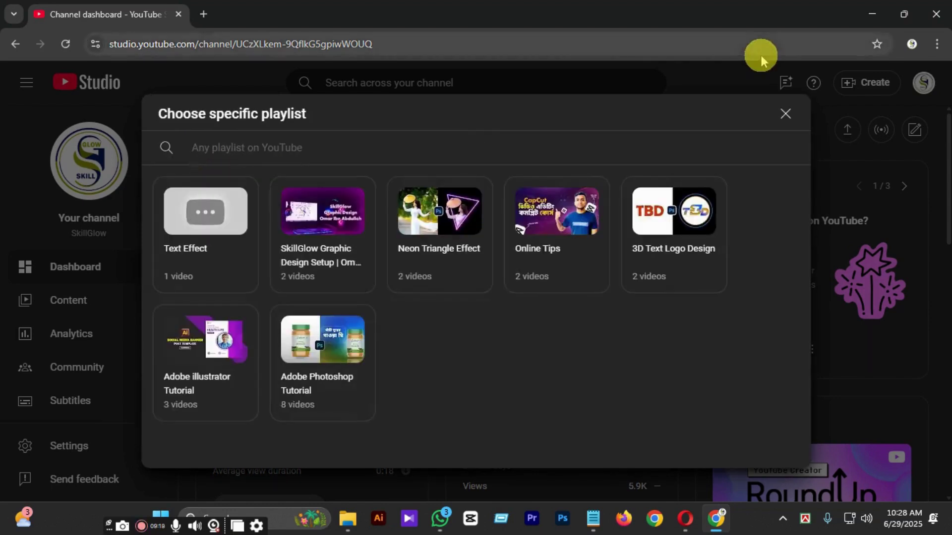
pyautogui.click(196, 352)
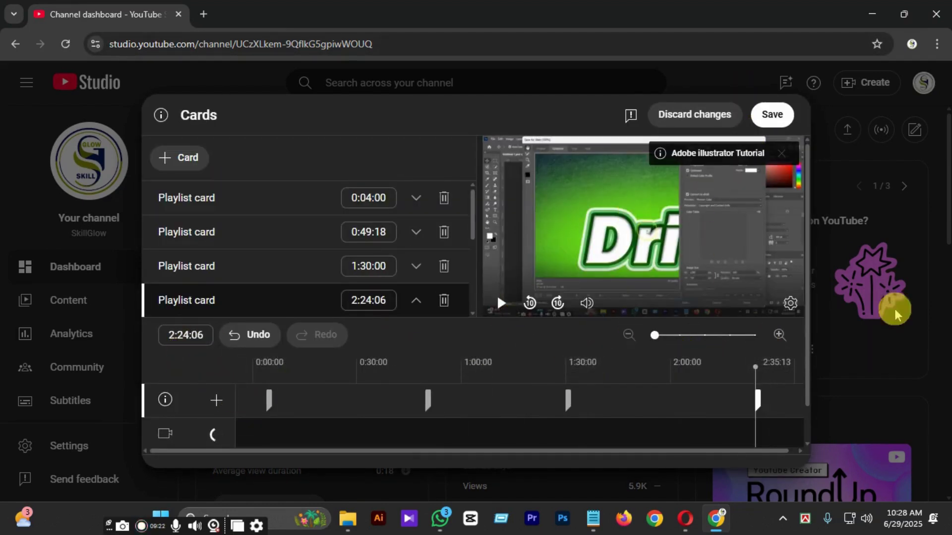
# Scrub the cards timeline to check the playlist card placements and save the cards
pyautogui.click(540, 367)
pyautogui.moveTo(540, 358); pyautogui.dragTo(712, 371)
pyautogui.moveTo(637, 372); pyautogui.dragTo(337, 370)
pyautogui.click(772, 115)
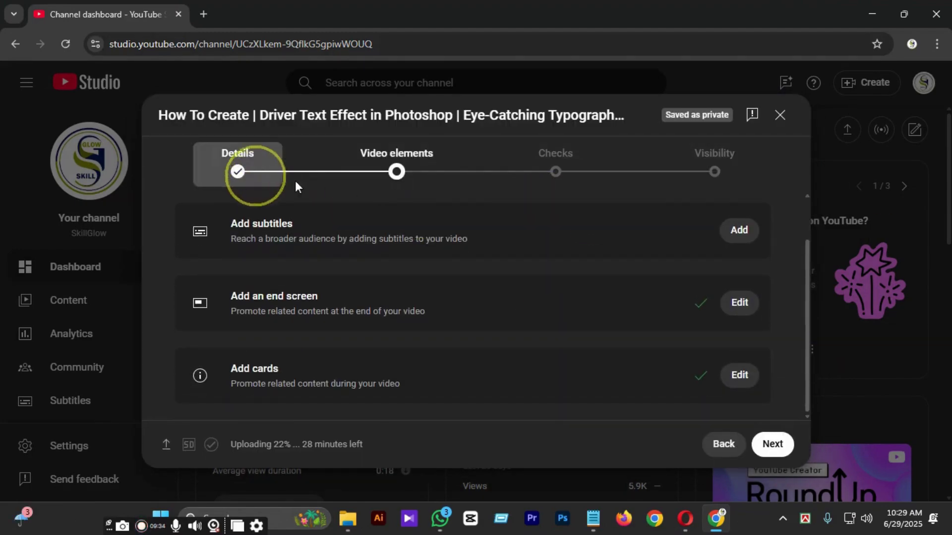
# Review the Details and Video elements pages of the upload and advance to the Checks page
pyautogui.click(255, 170)
pyautogui.scroll(-10, 427, 280)
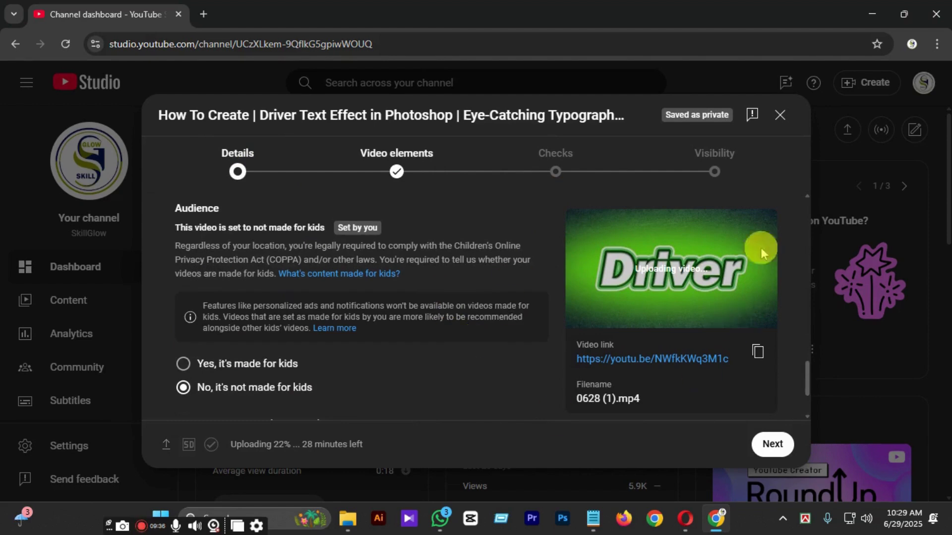
pyautogui.scroll(4, 325, 361)
pyautogui.click(382, 179)
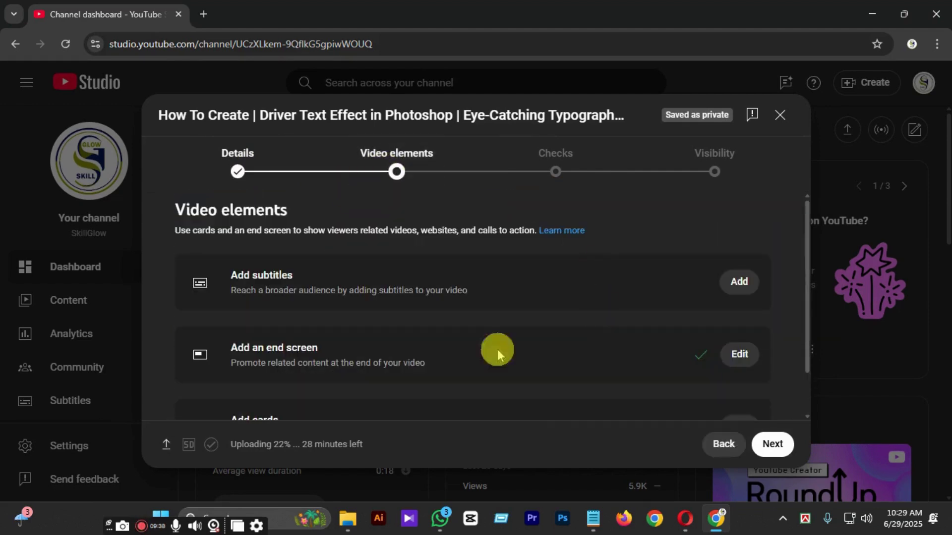
pyautogui.click(556, 171)
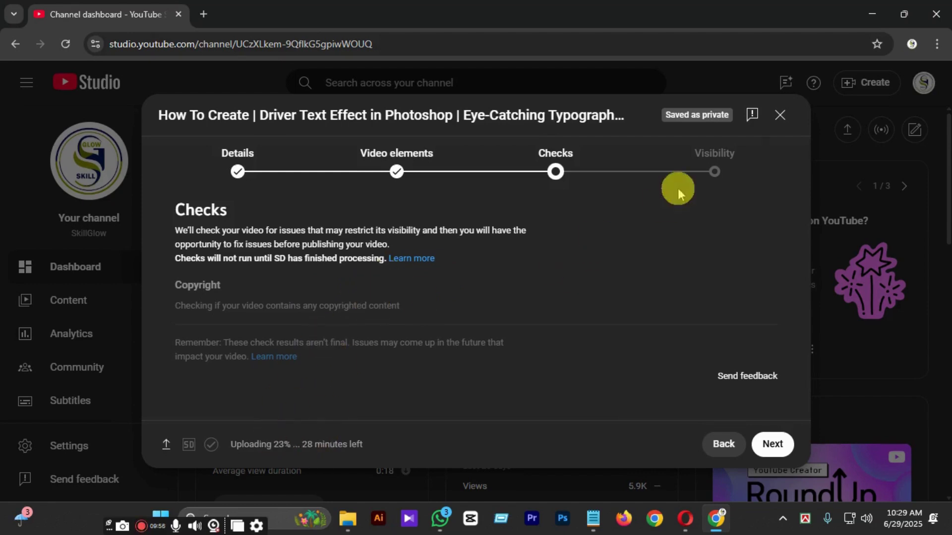
# Open the Visibility page, look over the save or publish choices and set the video to Public
pyautogui.click(714, 180)
pyautogui.scroll(-3, 492, 276)
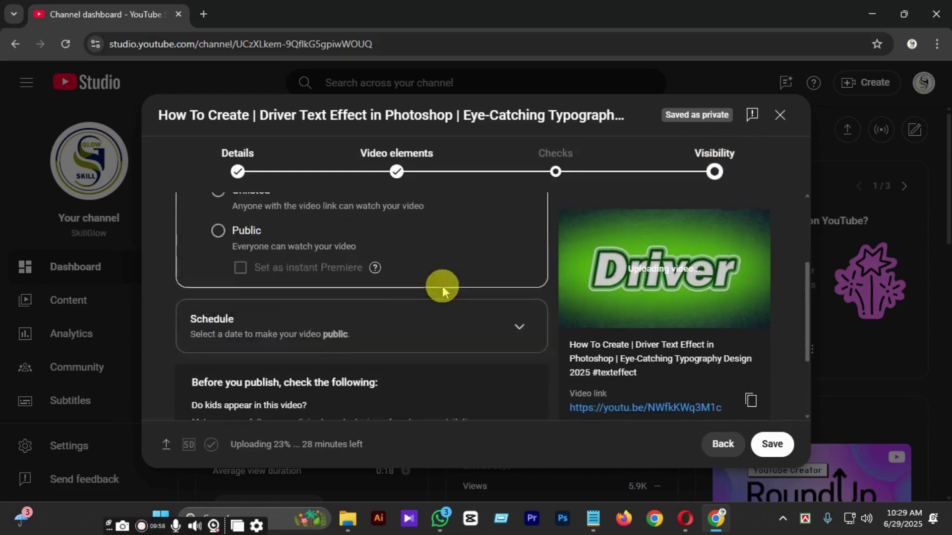
pyautogui.scroll(3, 442, 287)
pyautogui.scroll(-3, 227, 282)
pyautogui.scroll(3, 259, 297)
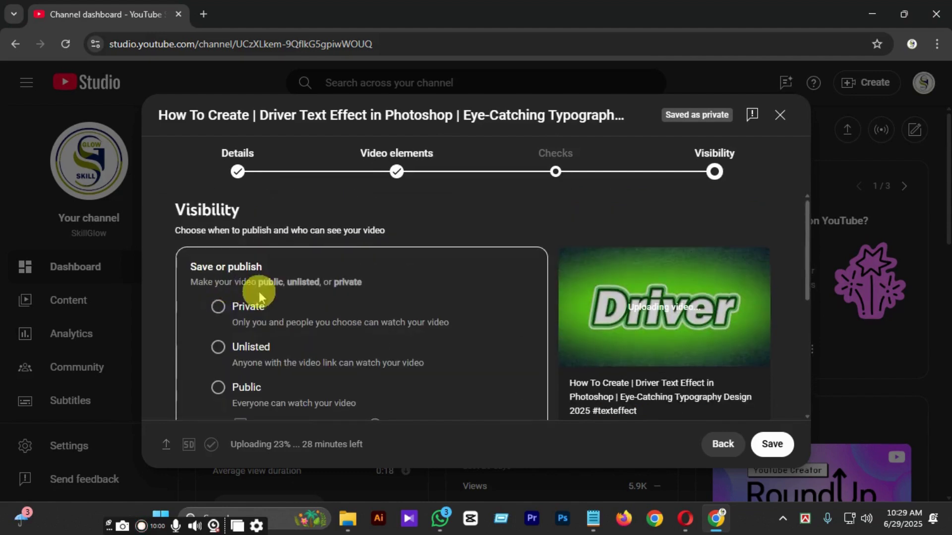
pyautogui.scroll(-1, 267, 302)
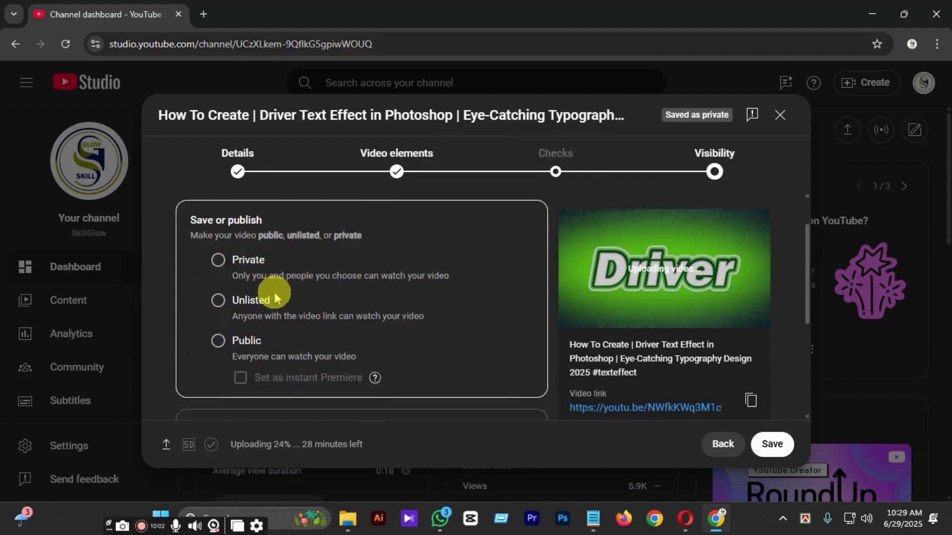
pyautogui.scroll(-1, 275, 298)
pyautogui.scroll(2, 319, 411)
pyautogui.scroll(-1, 268, 337)
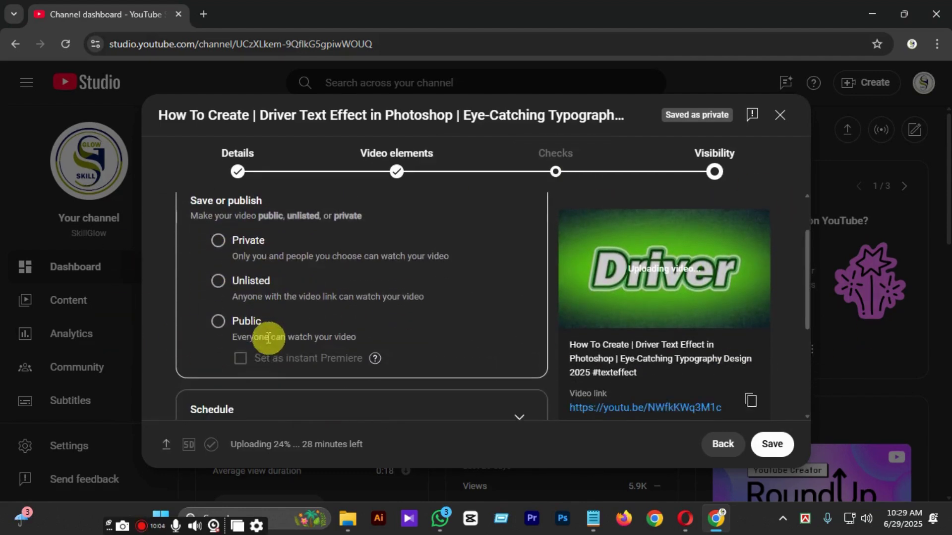
pyautogui.click(218, 317)
pyautogui.scroll(-3, 267, 351)
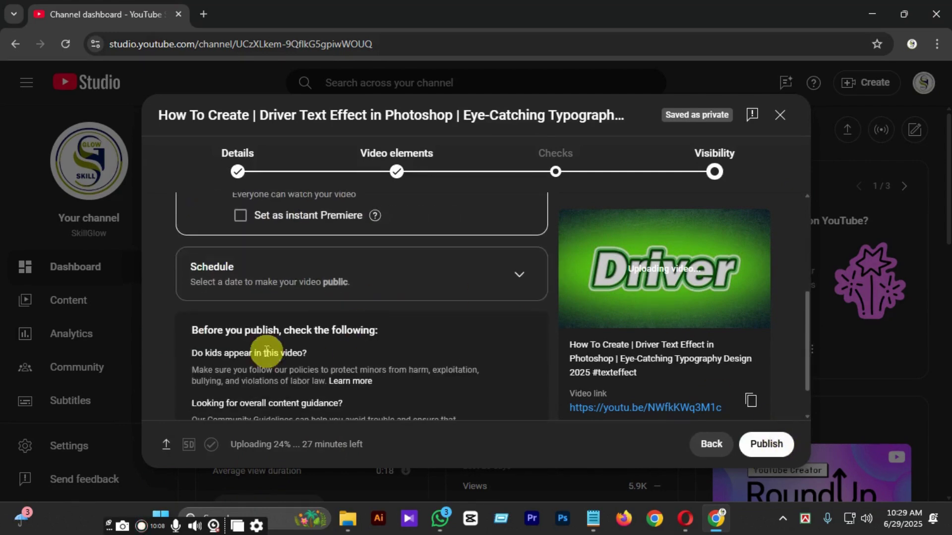
# Review the visibility choices, switch the video to scheduled publishing and set the date to Jun 29, 2025
pyautogui.scroll(4, 271, 229)
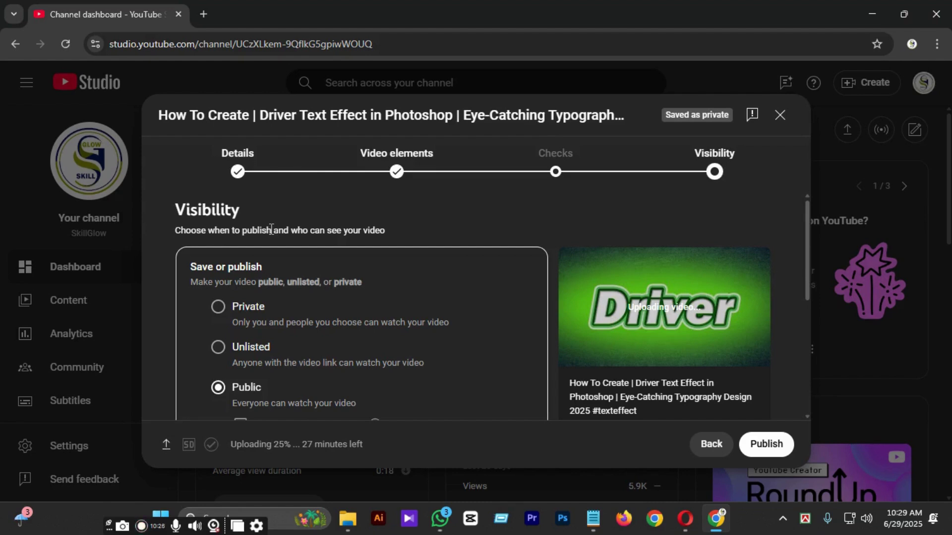
pyautogui.scroll(-4, 329, 327)
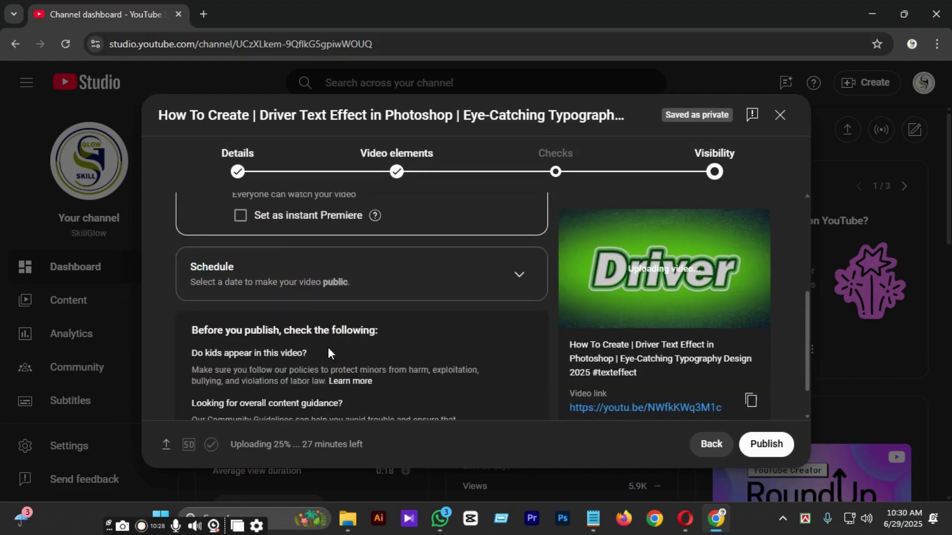
pyautogui.scroll(3, 329, 349)
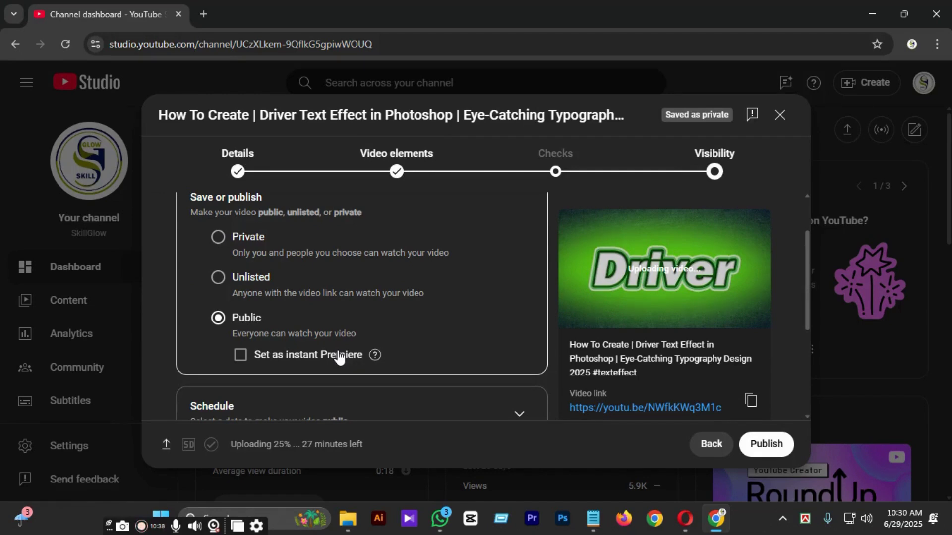
pyautogui.scroll(-3, 355, 310)
pyautogui.scroll(5, 307, 265)
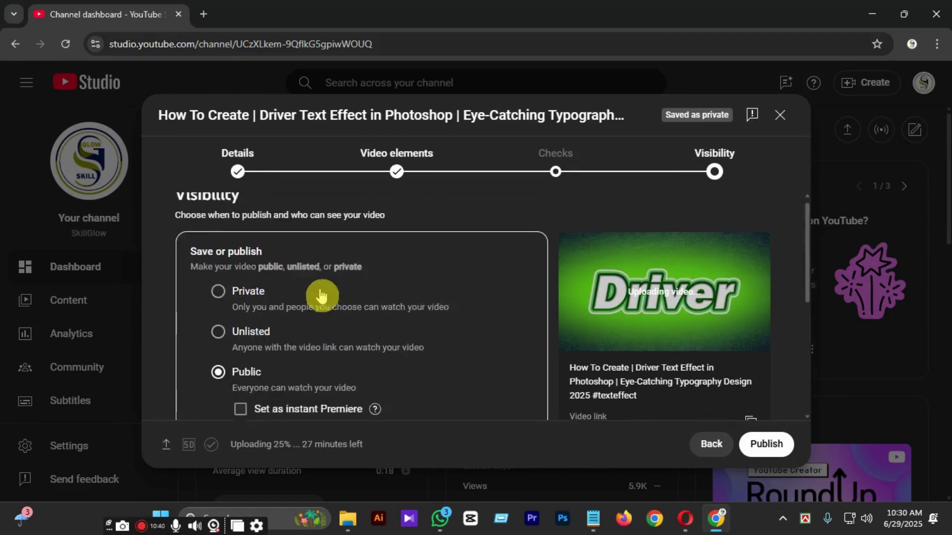
pyautogui.scroll(-4, 289, 304)
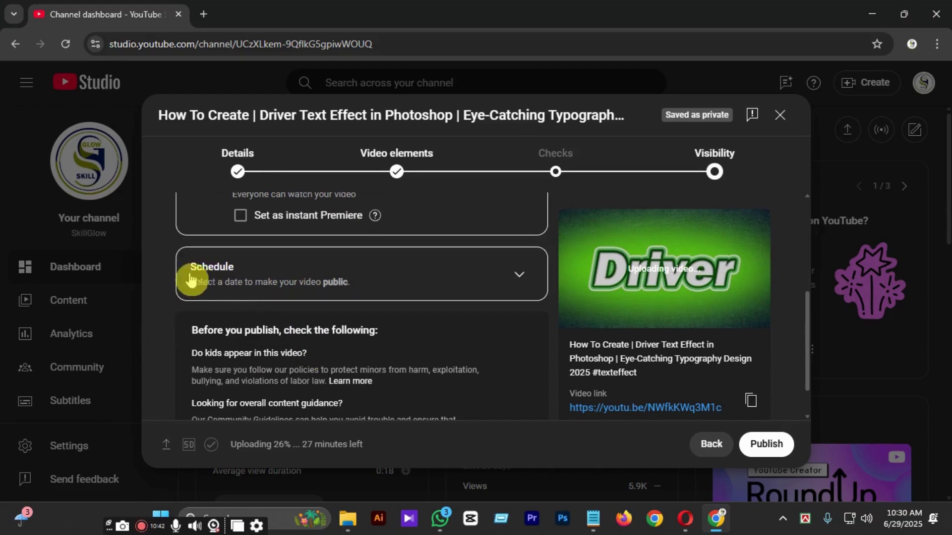
pyautogui.click(211, 276)
pyautogui.scroll(4, 287, 278)
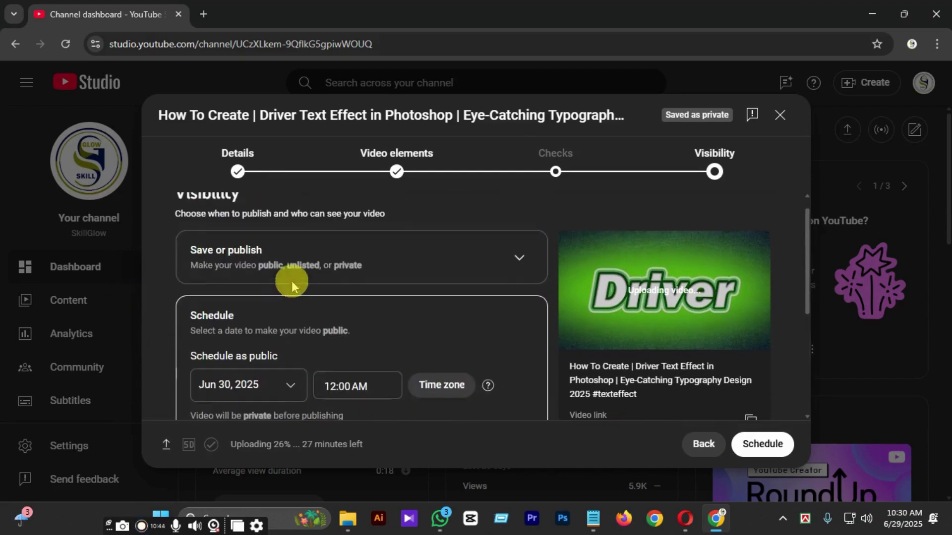
pyautogui.click(262, 394)
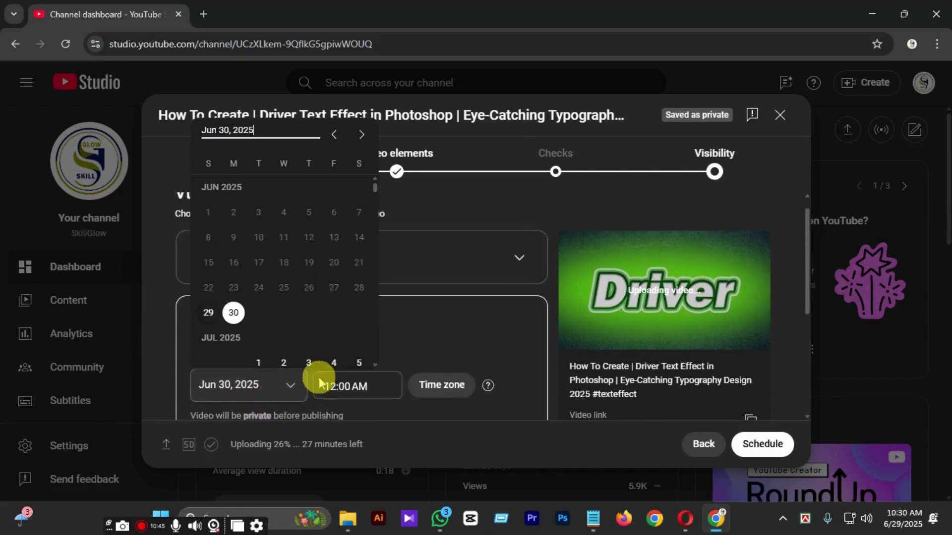
pyautogui.click(210, 318)
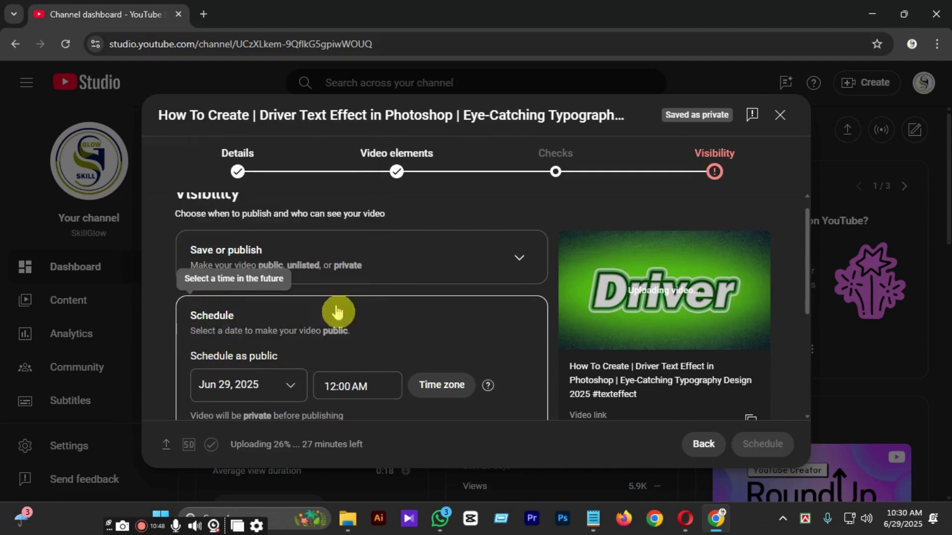
pyautogui.scroll(-2, 329, 308)
pyautogui.click(213, 326)
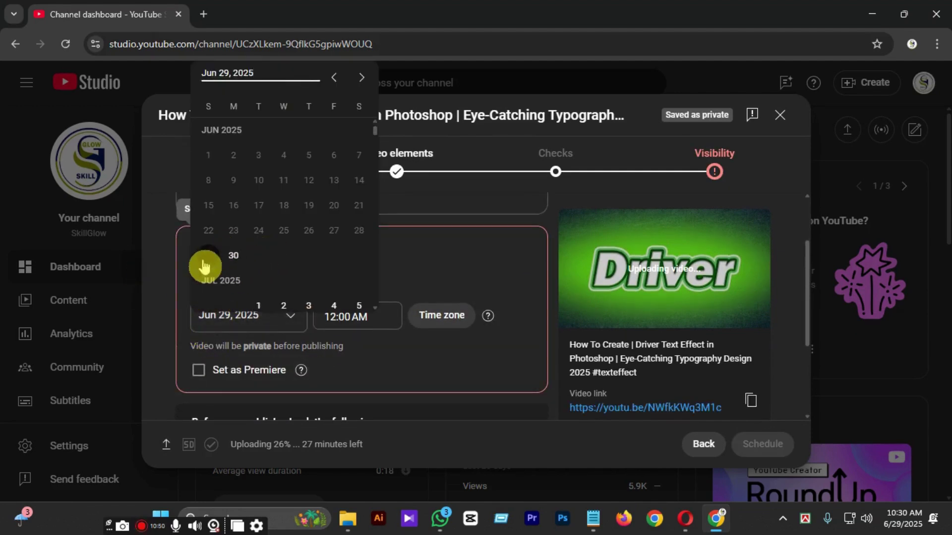
pyautogui.click(211, 264)
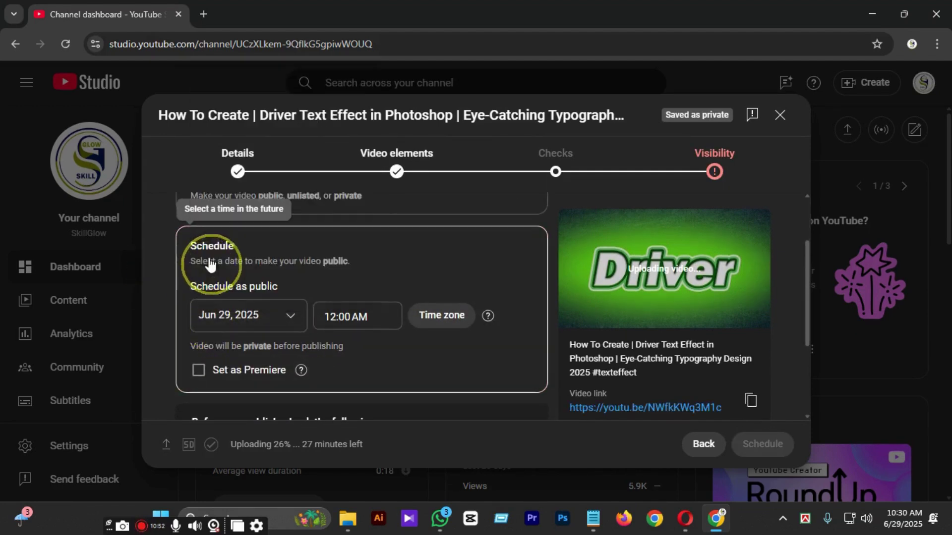
# Set the scheduled publishing time to 7:00 PM
pyautogui.click(380, 320)
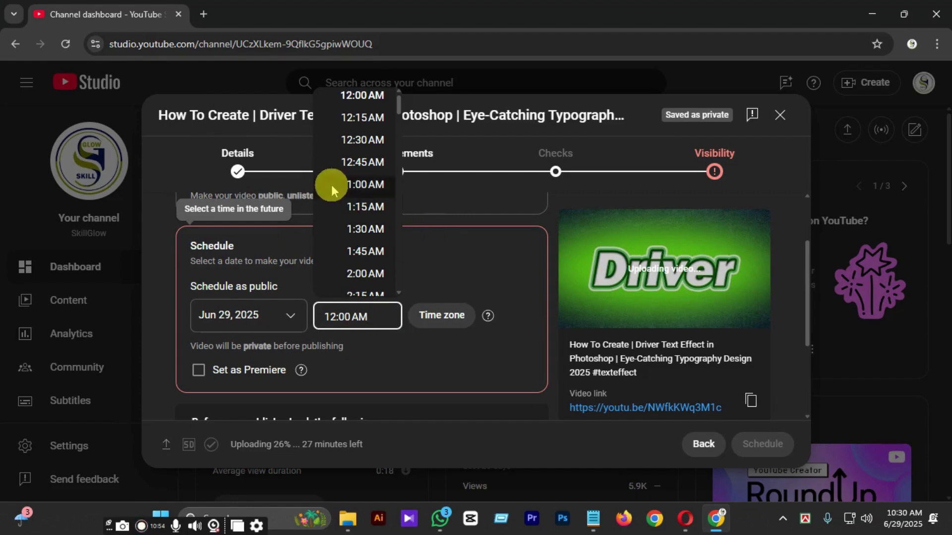
pyautogui.scroll(-10, 339, 221)
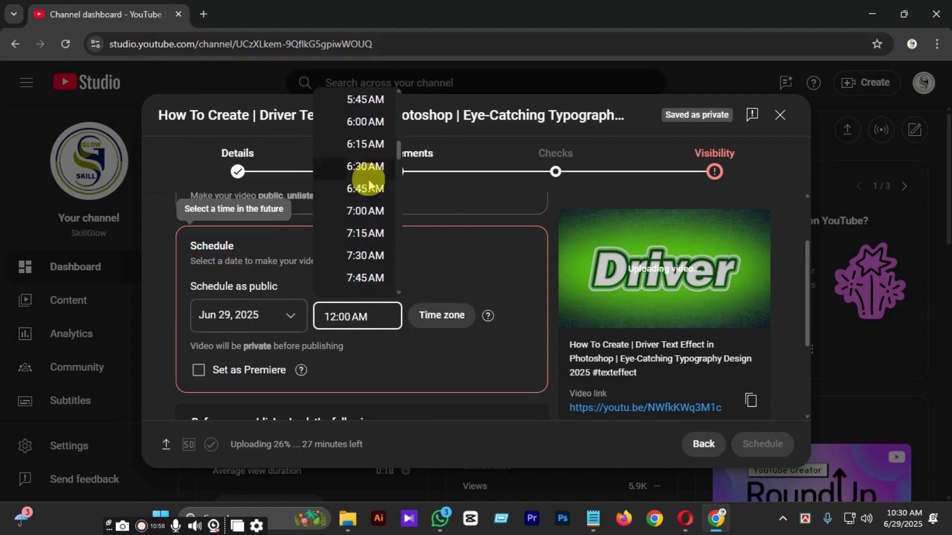
pyautogui.scroll(-16, 368, 181)
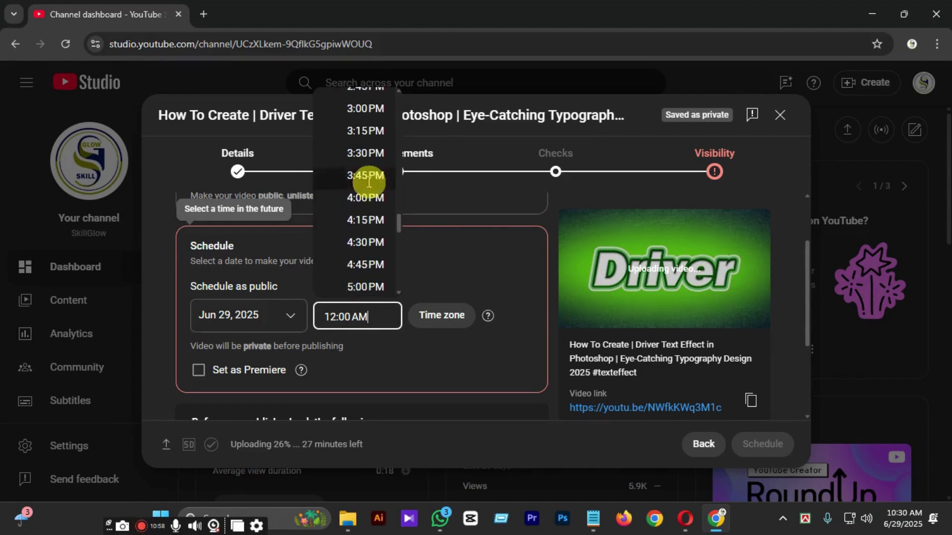
pyautogui.scroll(-10, 368, 182)
pyautogui.scroll(-2, 367, 190)
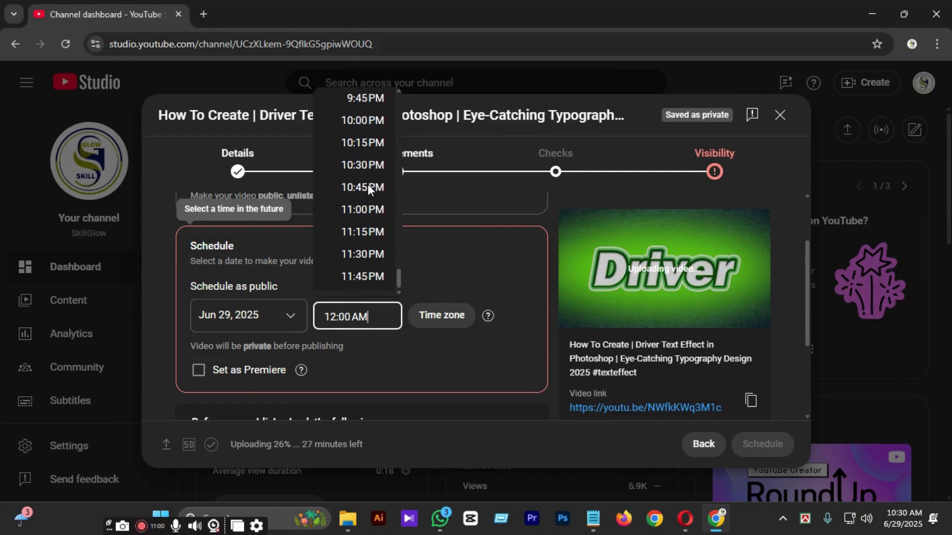
pyautogui.scroll(10, 368, 192)
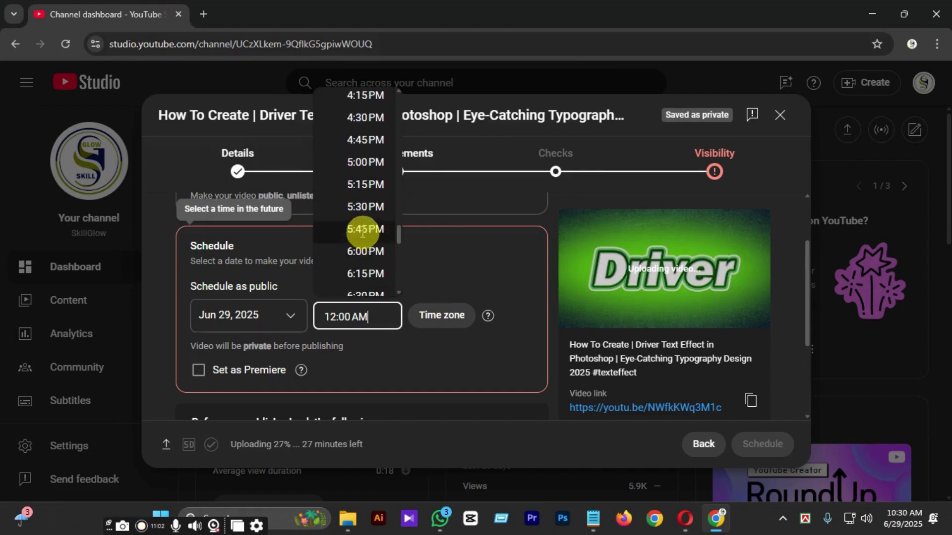
pyautogui.scroll(3, 361, 241)
pyautogui.scroll(-4, 361, 248)
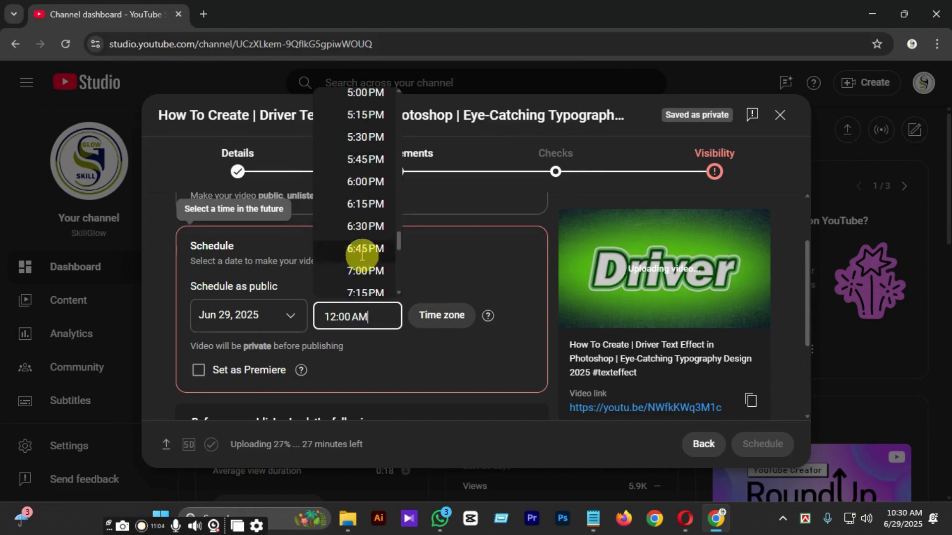
pyautogui.click(360, 272)
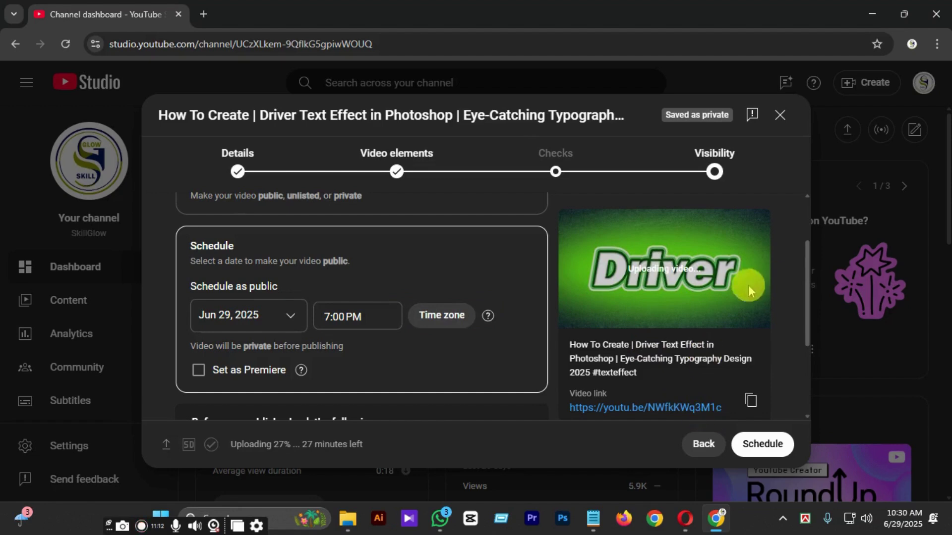
# Check the Checks page, return to Visibility and switch from scheduling back to the Save or publish options
pyautogui.scroll(2, 422, 260)
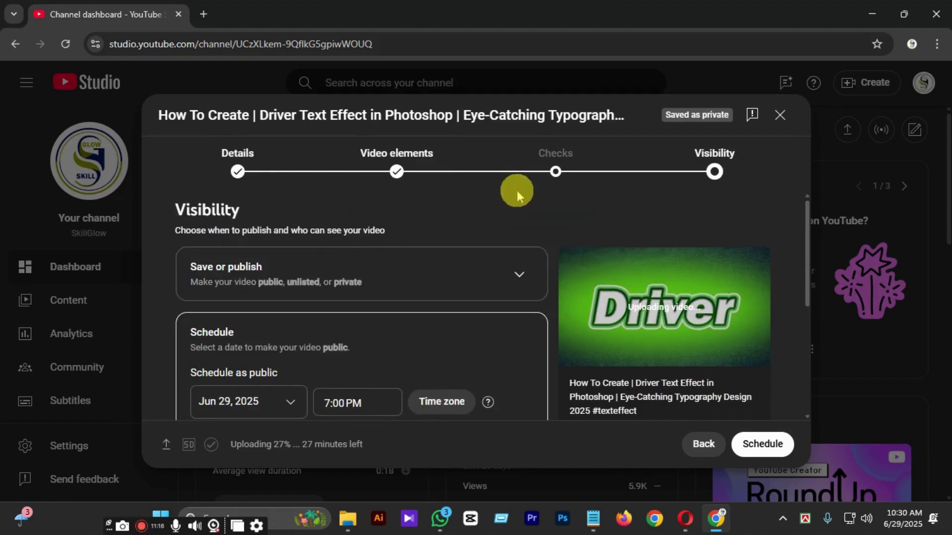
pyautogui.click(555, 171)
pyautogui.click(694, 184)
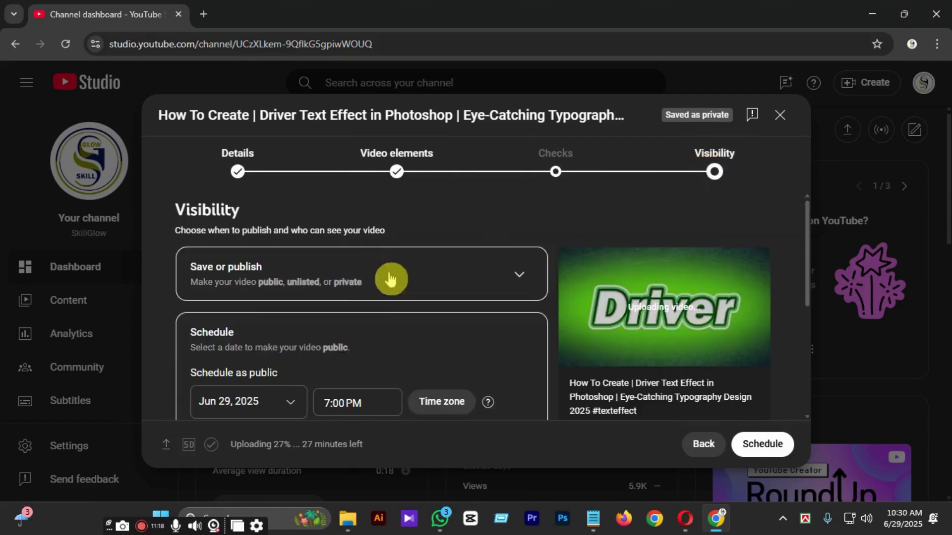
pyautogui.scroll(-1, 252, 340)
pyautogui.scroll(2, 247, 321)
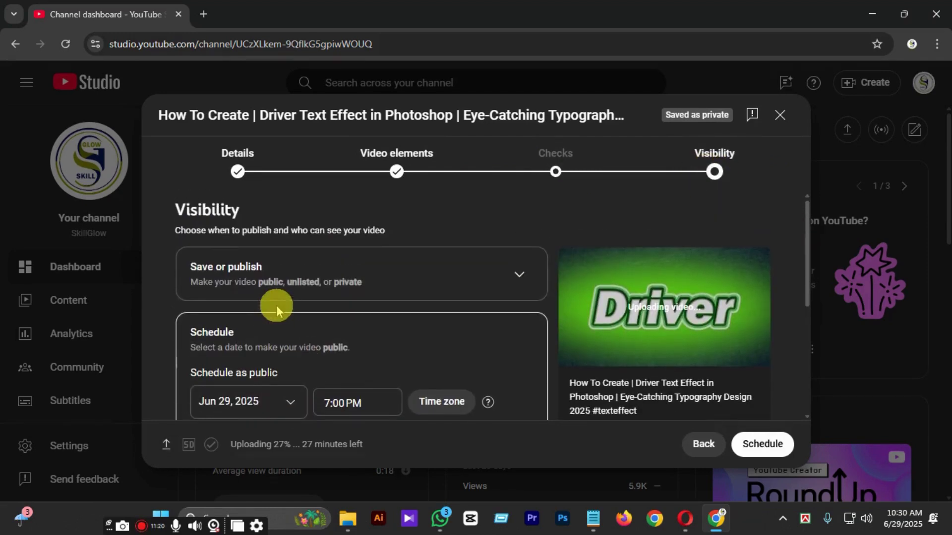
pyautogui.click(453, 263)
pyautogui.scroll(-1, 266, 314)
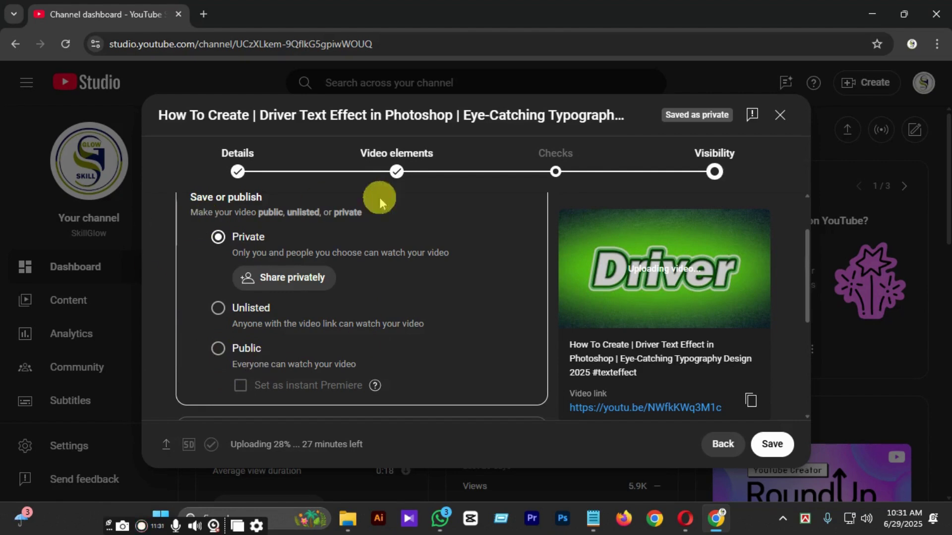
# Review the subtitles, end screen and cards entries on the Video elements page
pyautogui.click(401, 172)
pyautogui.scroll(-1, 629, 310)
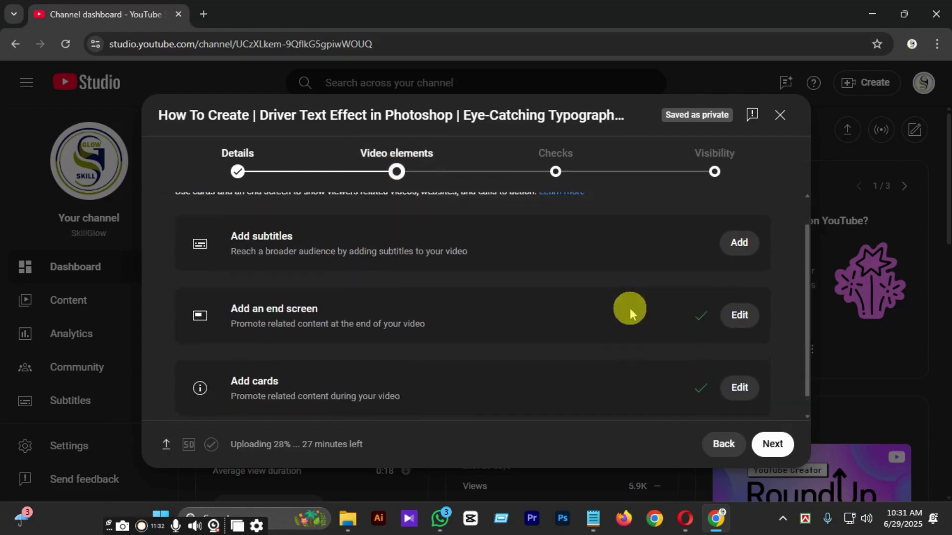
pyautogui.scroll(1, 630, 309)
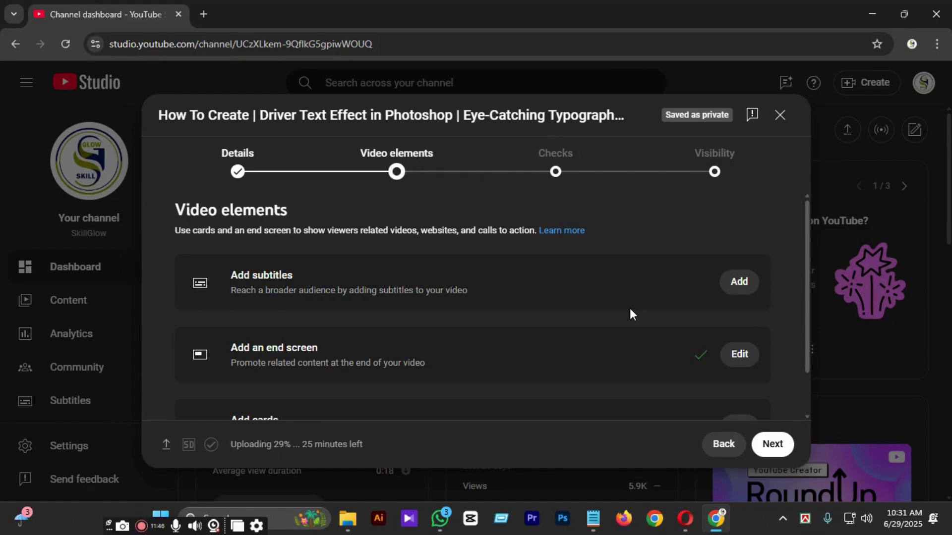
pyautogui.scroll(-1, 660, 347)
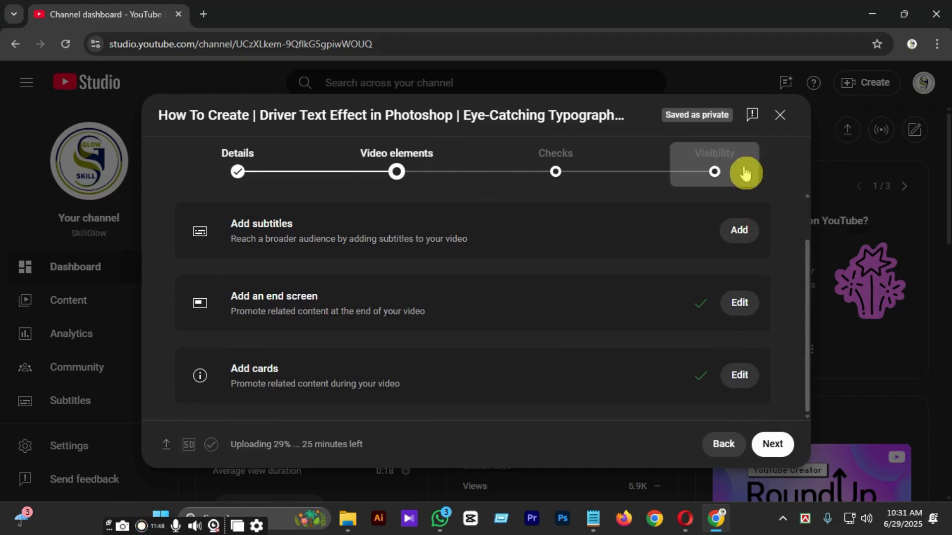
# Return to the Visibility page, expand the Schedule option and set the publishing date to Jun 29, 2025
pyautogui.click(714, 172)
pyautogui.scroll(-5, 262, 300)
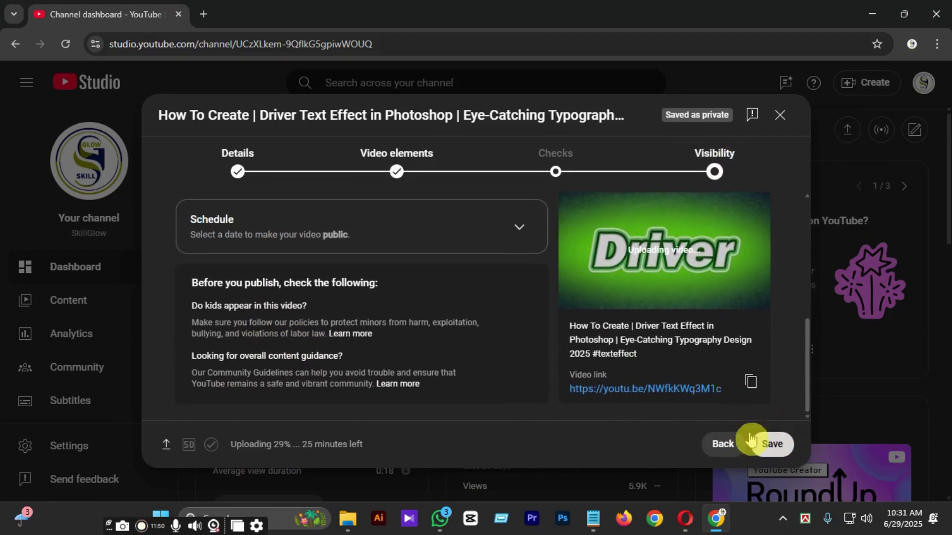
pyautogui.click(312, 239)
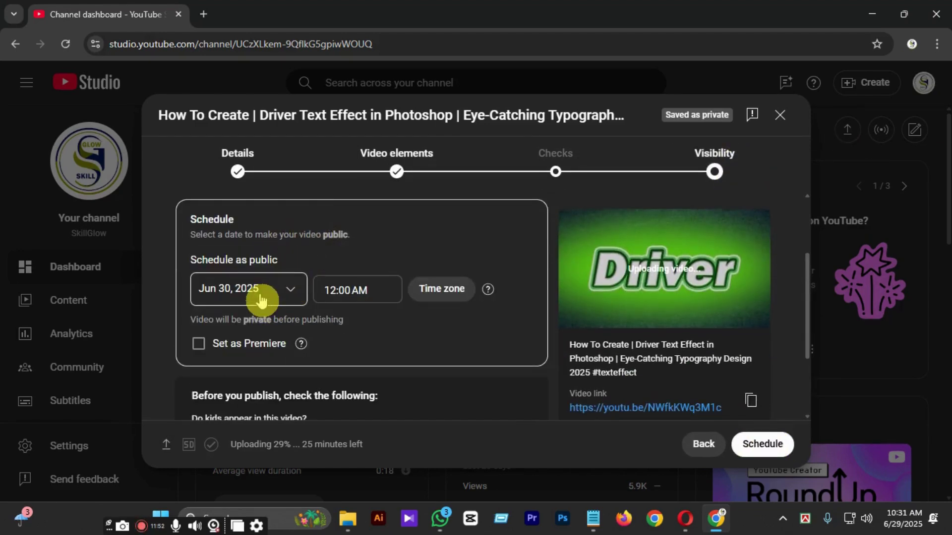
pyautogui.click(265, 296)
pyautogui.click(203, 255)
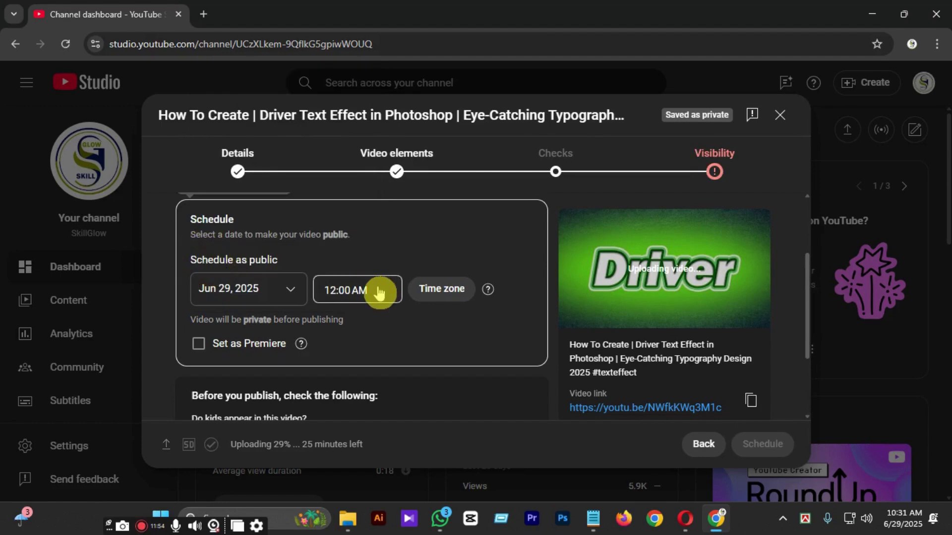
# Set the publishing time to 7:00 PM, schedule the video and dismiss the upload confirmation
pyautogui.click(380, 293)
pyautogui.scroll(-12, 374, 200)
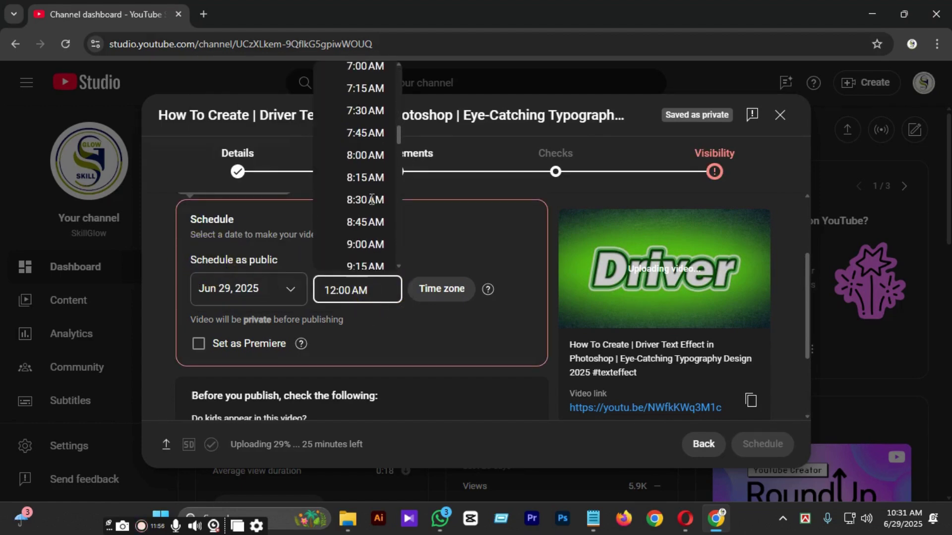
pyautogui.scroll(-1, 371, 200)
pyautogui.scroll(3, 372, 201)
pyautogui.scroll(-10, 372, 174)
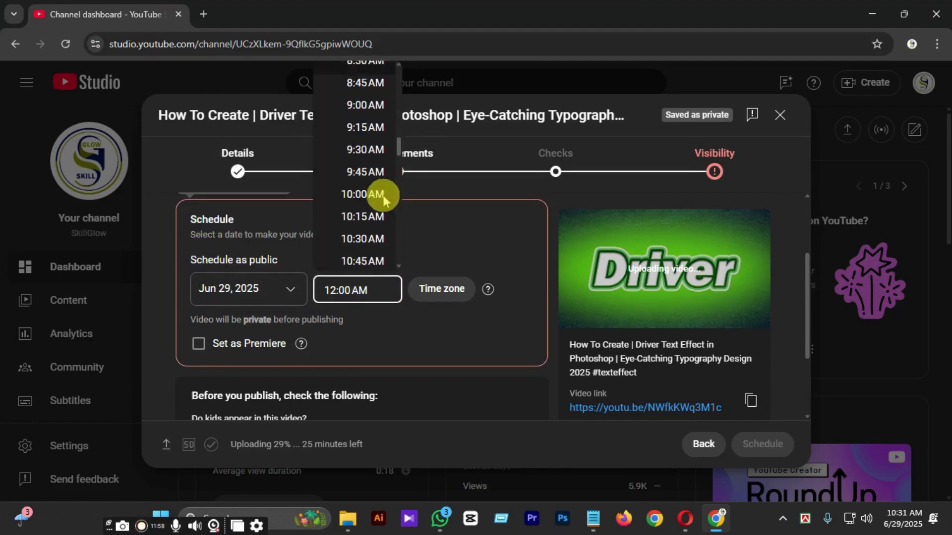
pyautogui.scroll(-15, 369, 229)
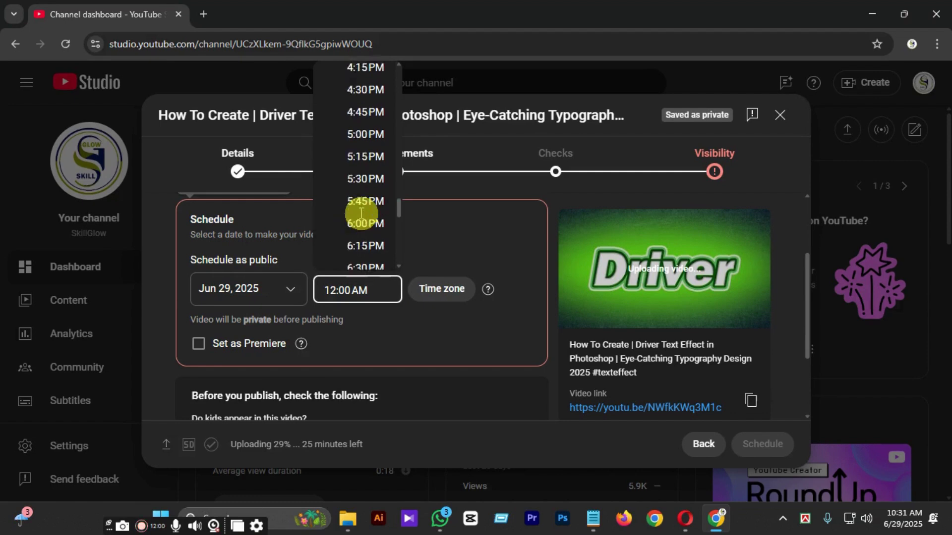
pyautogui.scroll(-3, 361, 213)
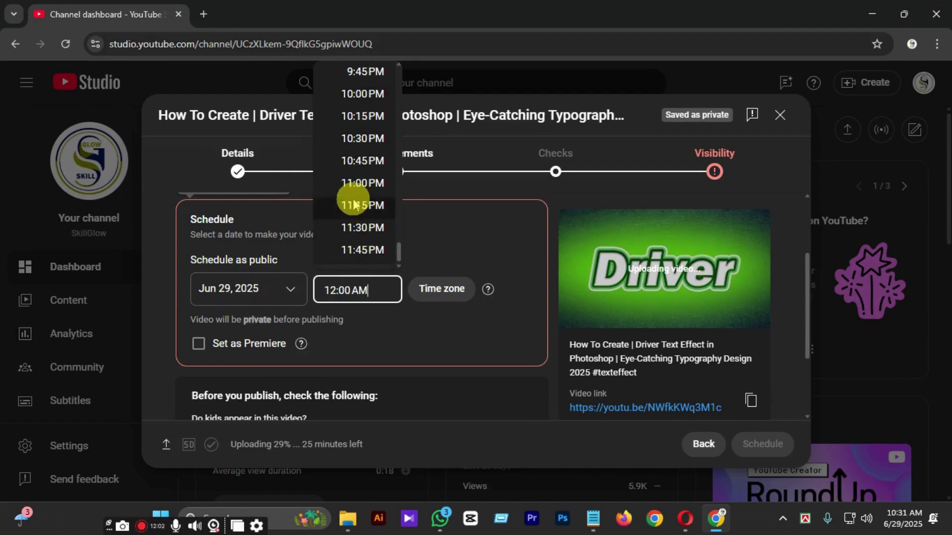
pyautogui.scroll(4, 361, 216)
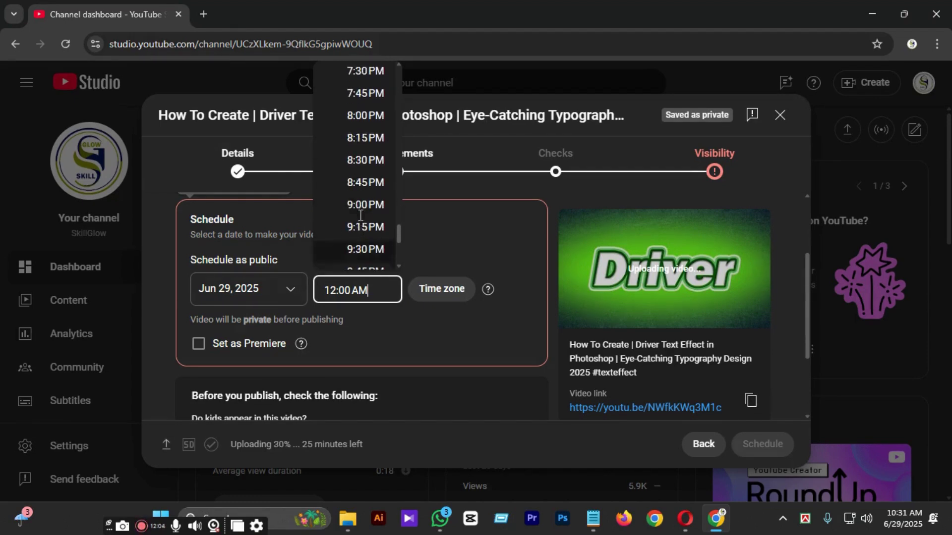
pyautogui.scroll(4, 362, 208)
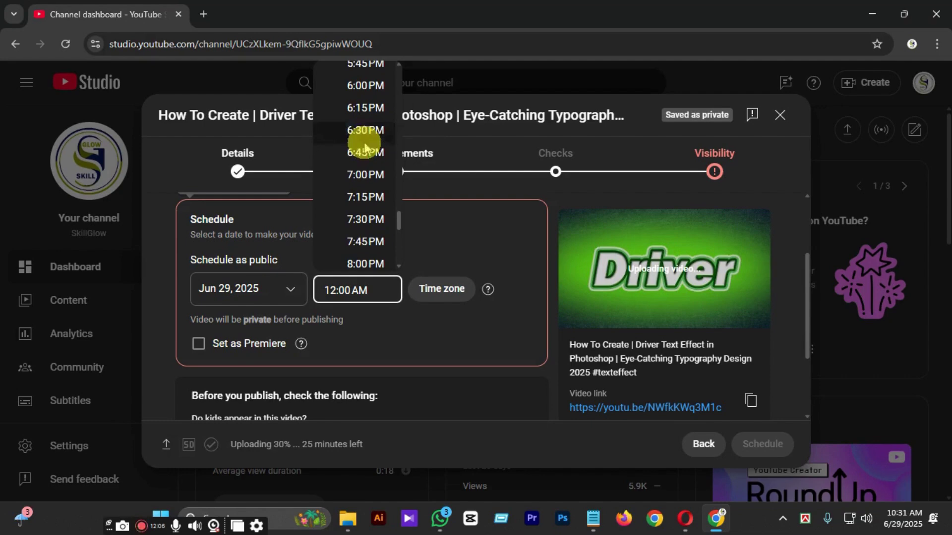
pyautogui.click(367, 174)
pyautogui.click(762, 444)
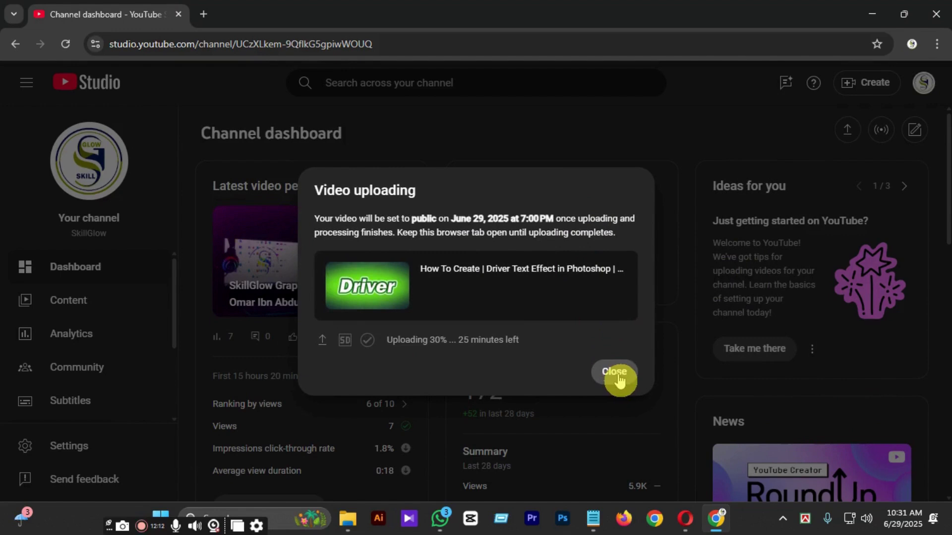
pyautogui.click(614, 373)
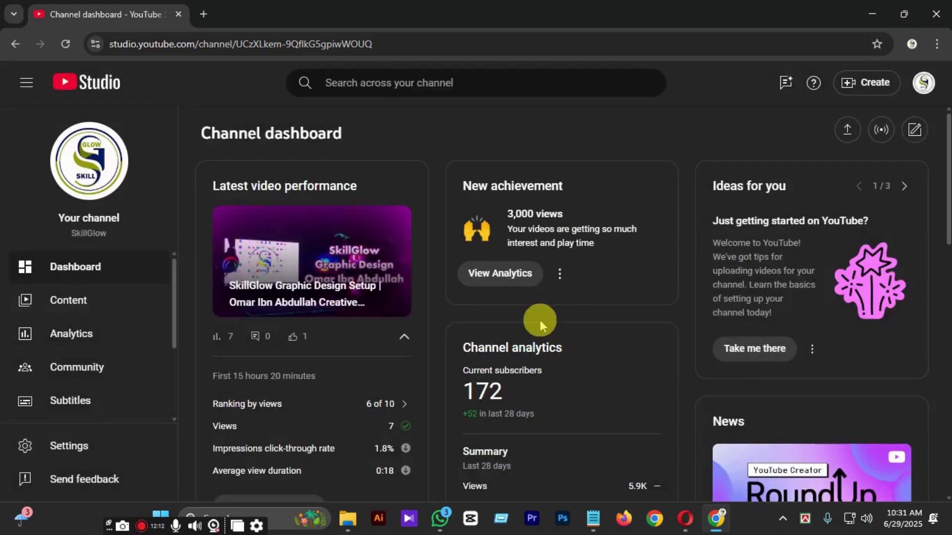
# Open the channel's content list, review the details page of the Driver text effect video and return to the list
pyautogui.click(119, 311)
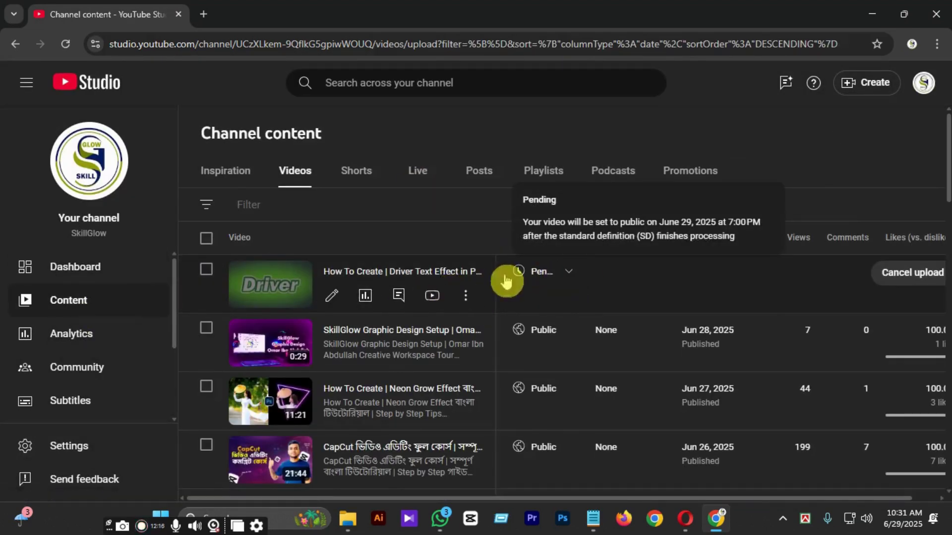
pyautogui.click(222, 280)
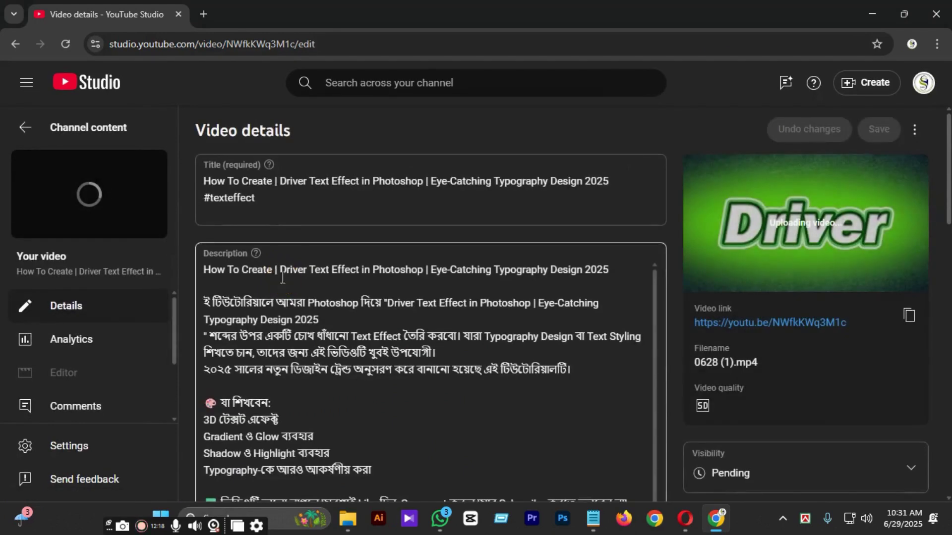
pyautogui.scroll(-15, 848, 410)
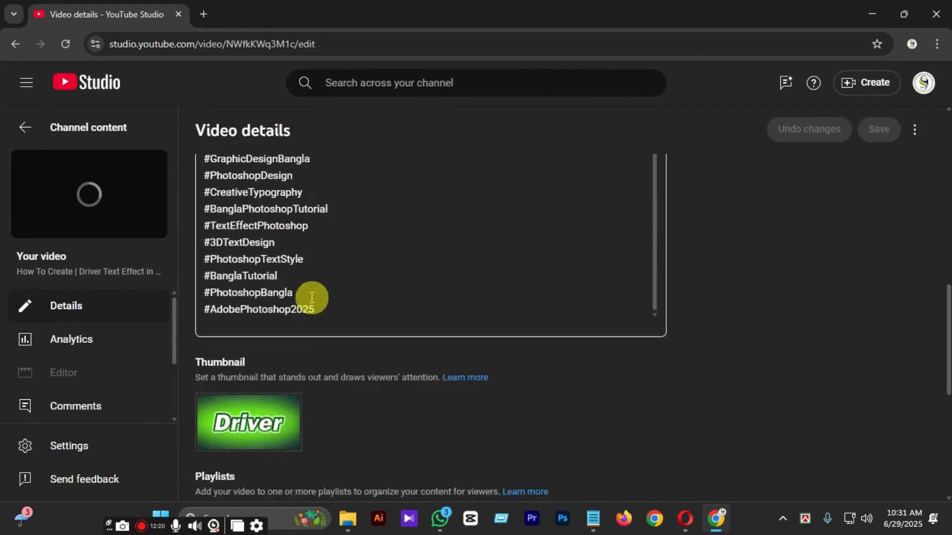
pyautogui.scroll(10, 311, 298)
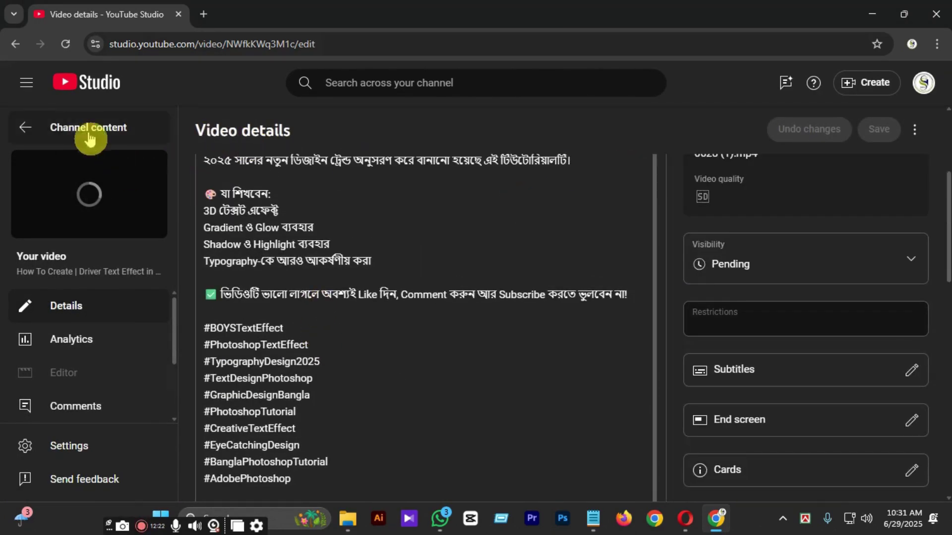
pyautogui.moveTo(20, 107)
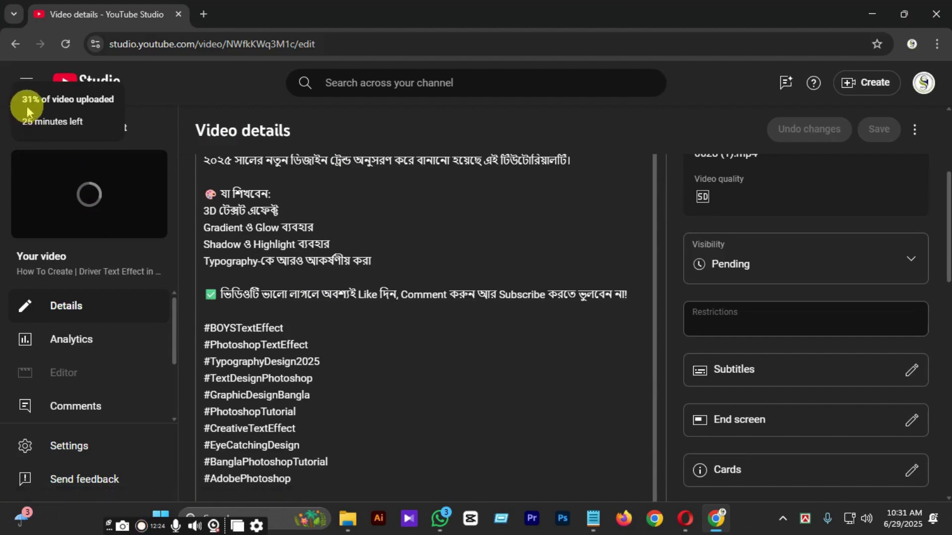
pyautogui.click(21, 127)
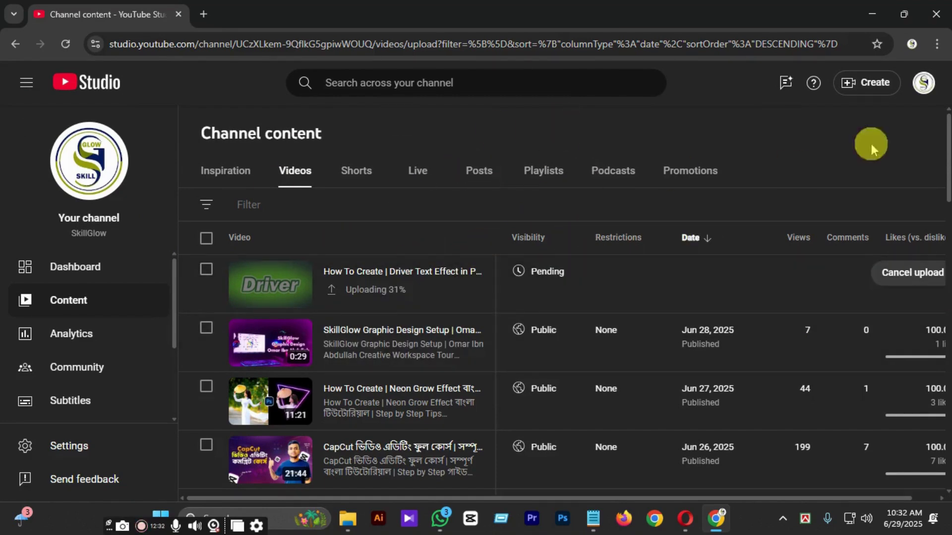
pyautogui.scroll(-5, 711, 251)
pyautogui.scroll(5, 485, 174)
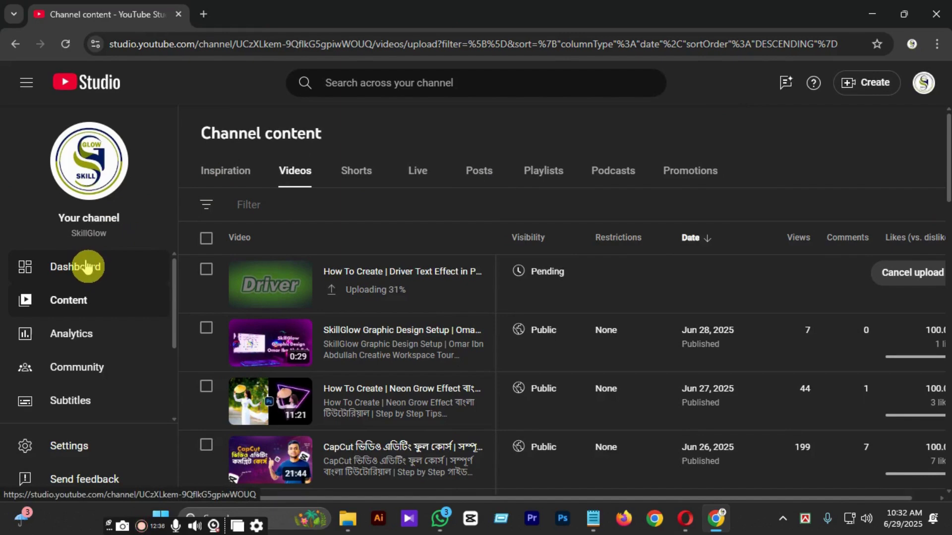
pyautogui.click(920, 92)
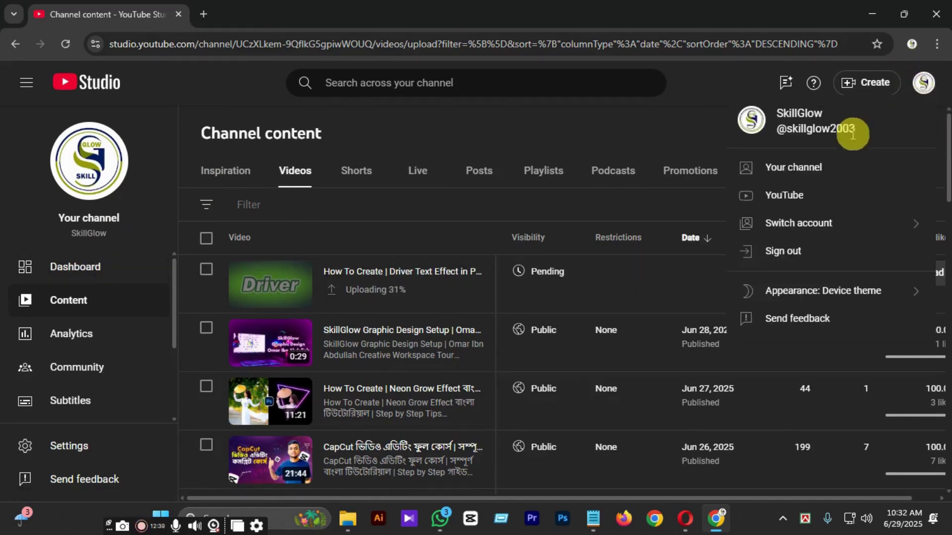
pyautogui.click(807, 168)
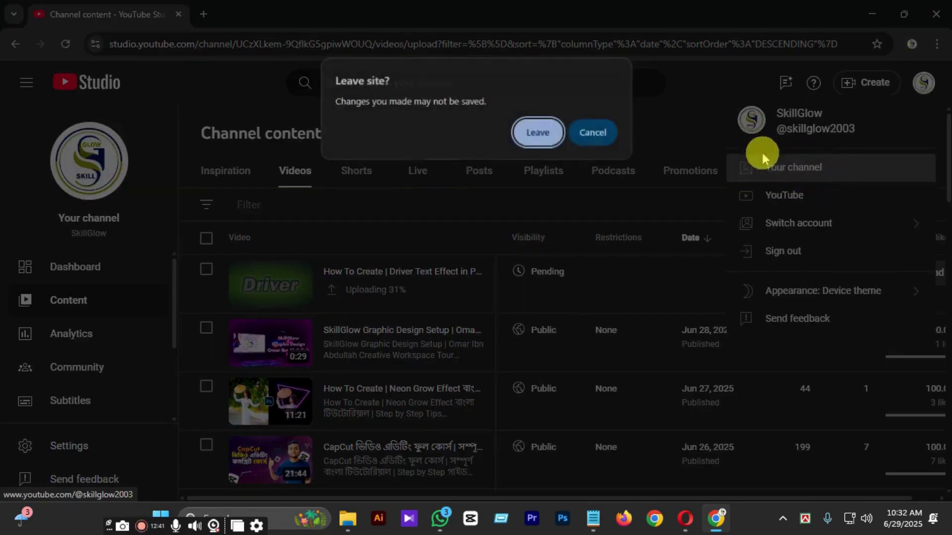
pyautogui.click(594, 137)
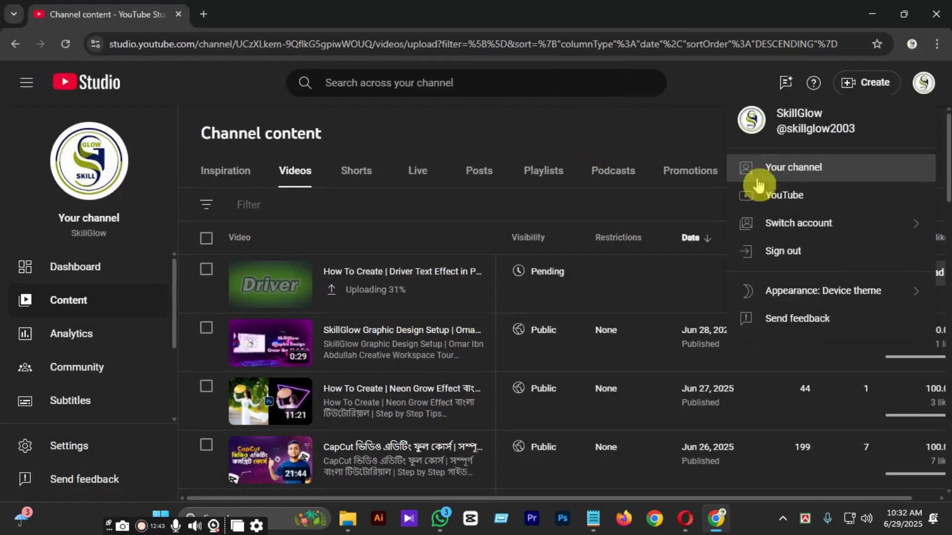
# Open YouTube in a new browser tab and look over the SkillGlow channel's public page
pyautogui.click(205, 14)
pyautogui.click(327, 343)
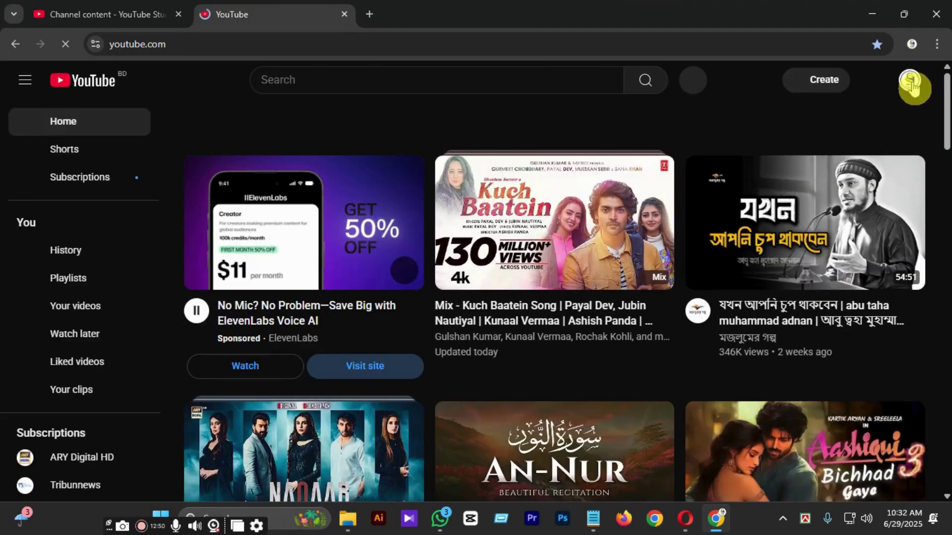
pyautogui.click(911, 82)
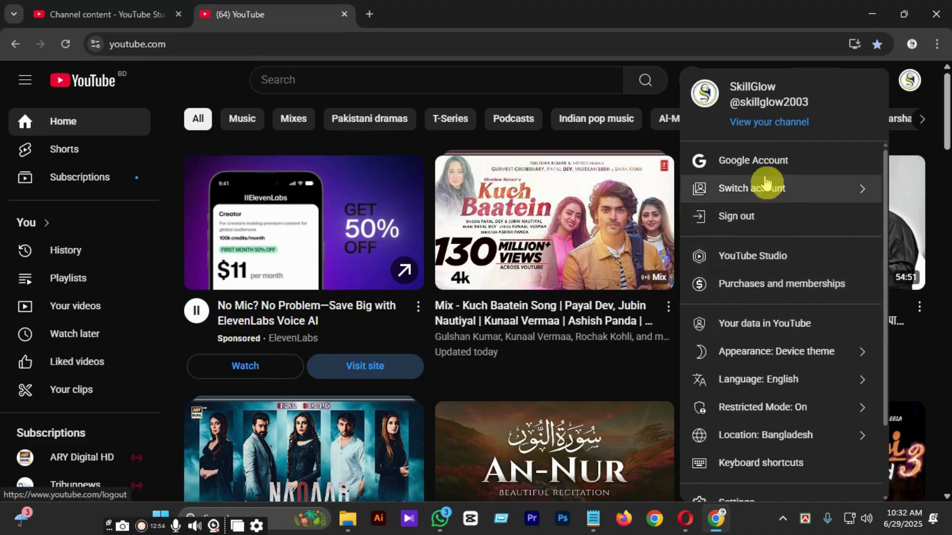
pyautogui.click(733, 122)
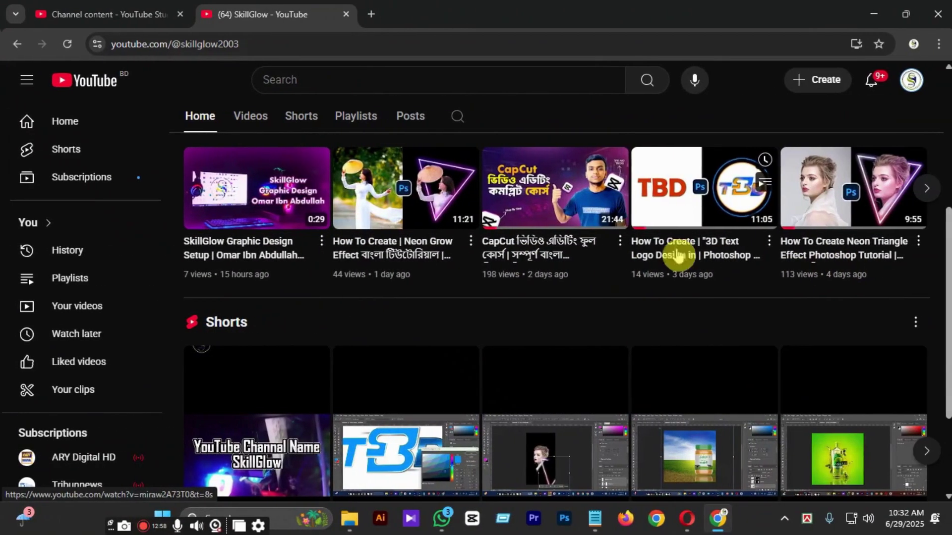
pyautogui.scroll(-3, 669, 223)
pyautogui.scroll(8, 667, 225)
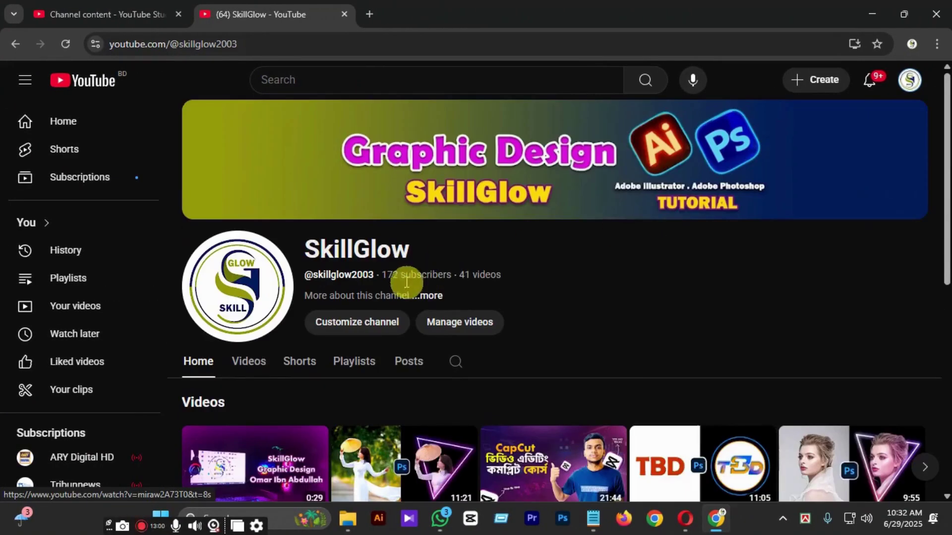